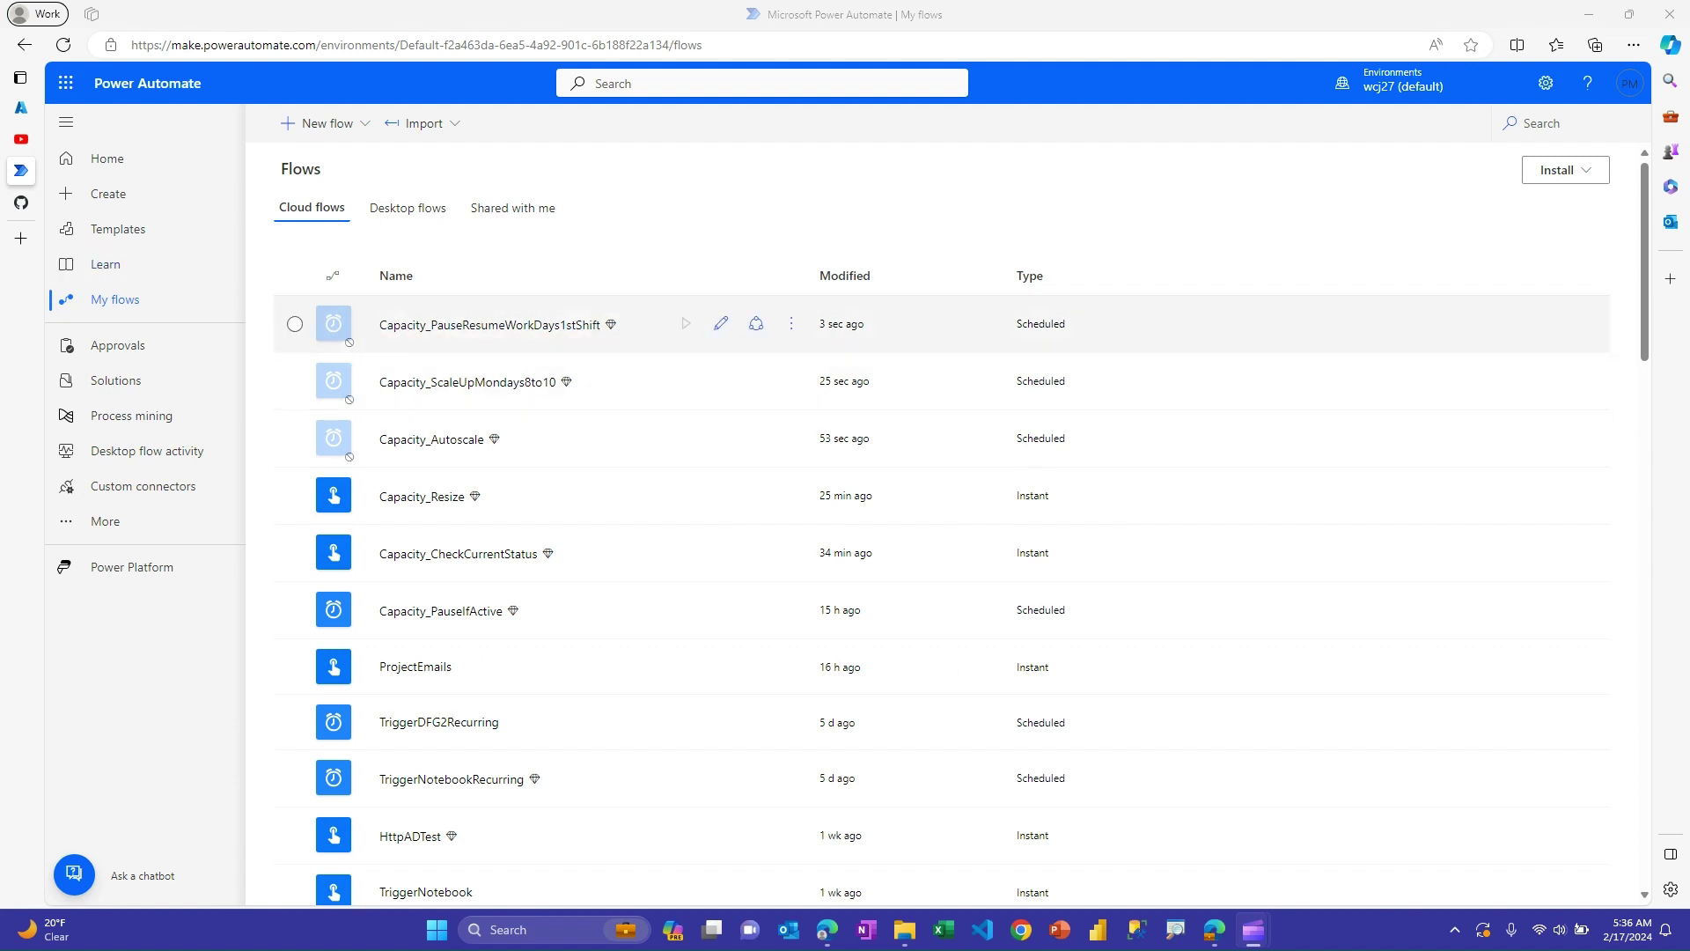
# Glance at the Fabric Capacities playlist, then open Capacity_PauseResumeWorkDays1stShift in the designer.
pyautogui.moveTo(20, 139)
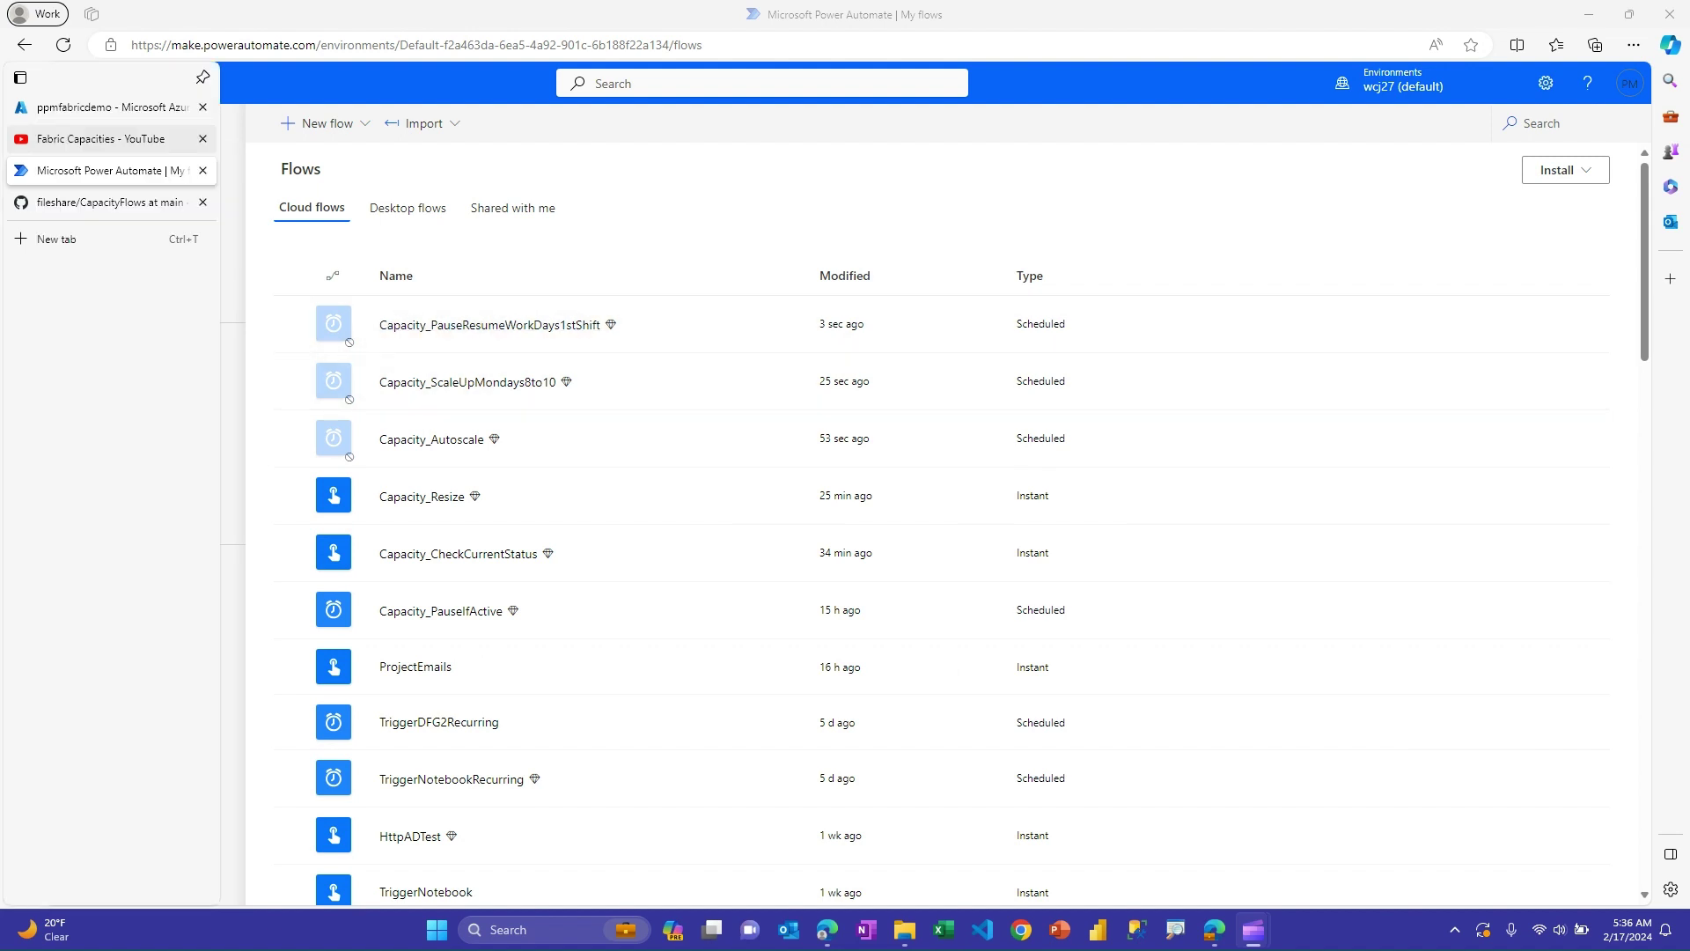
pyautogui.click(88, 138)
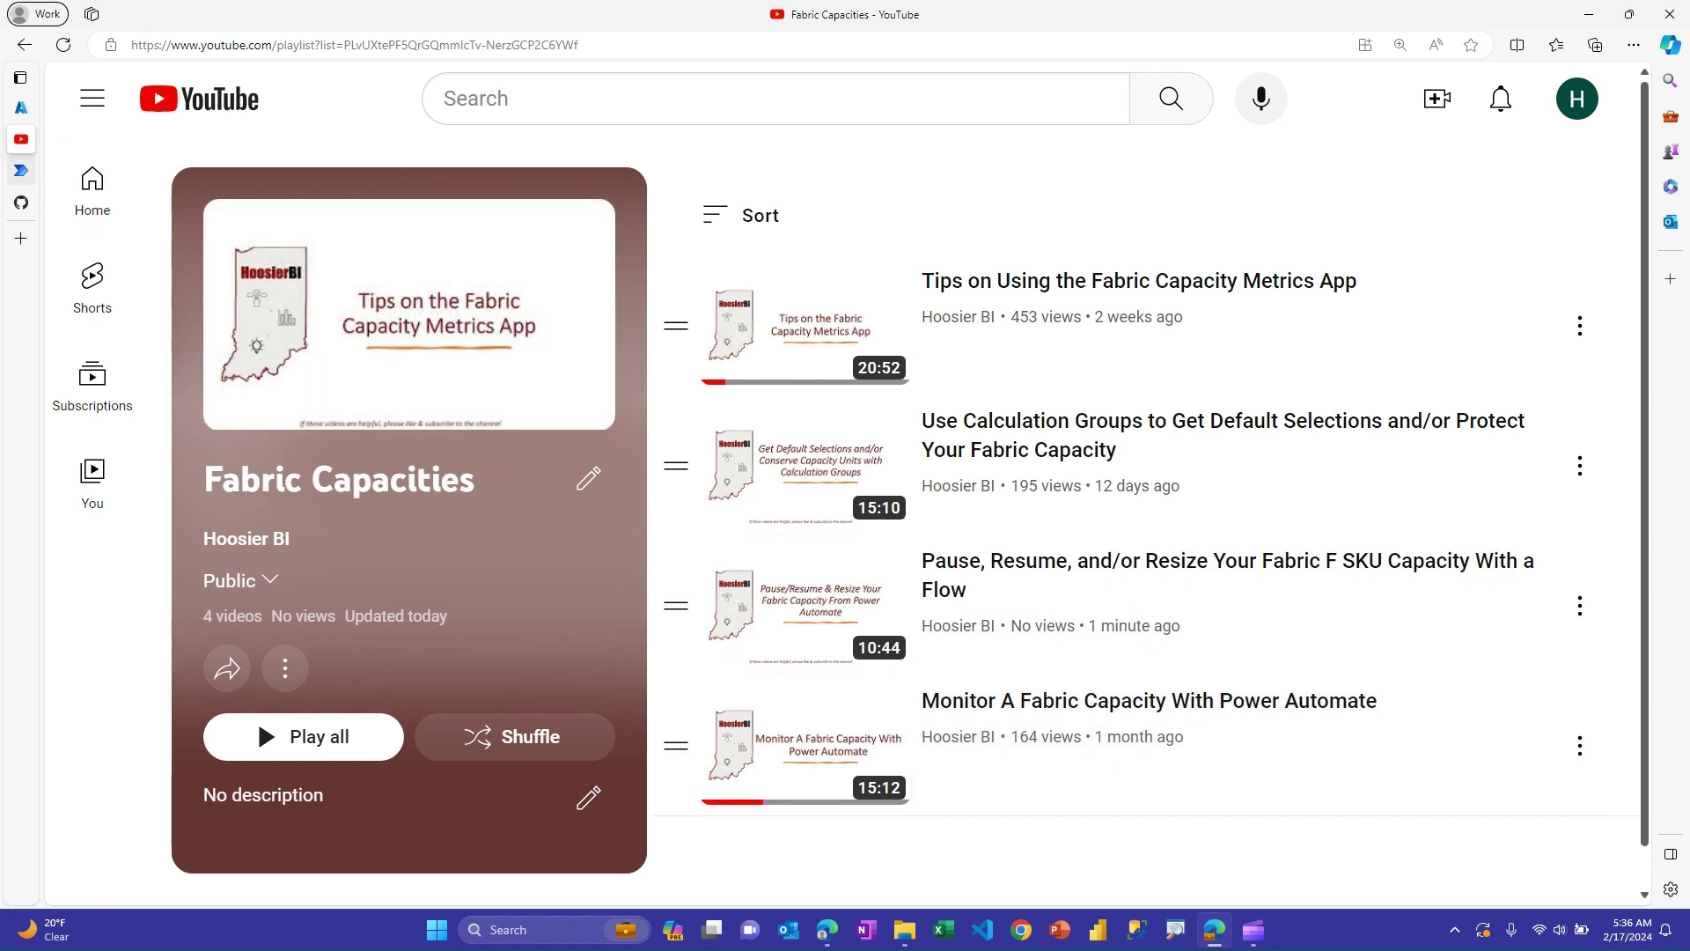
pyautogui.hotkey('ctrl', 'Tab')
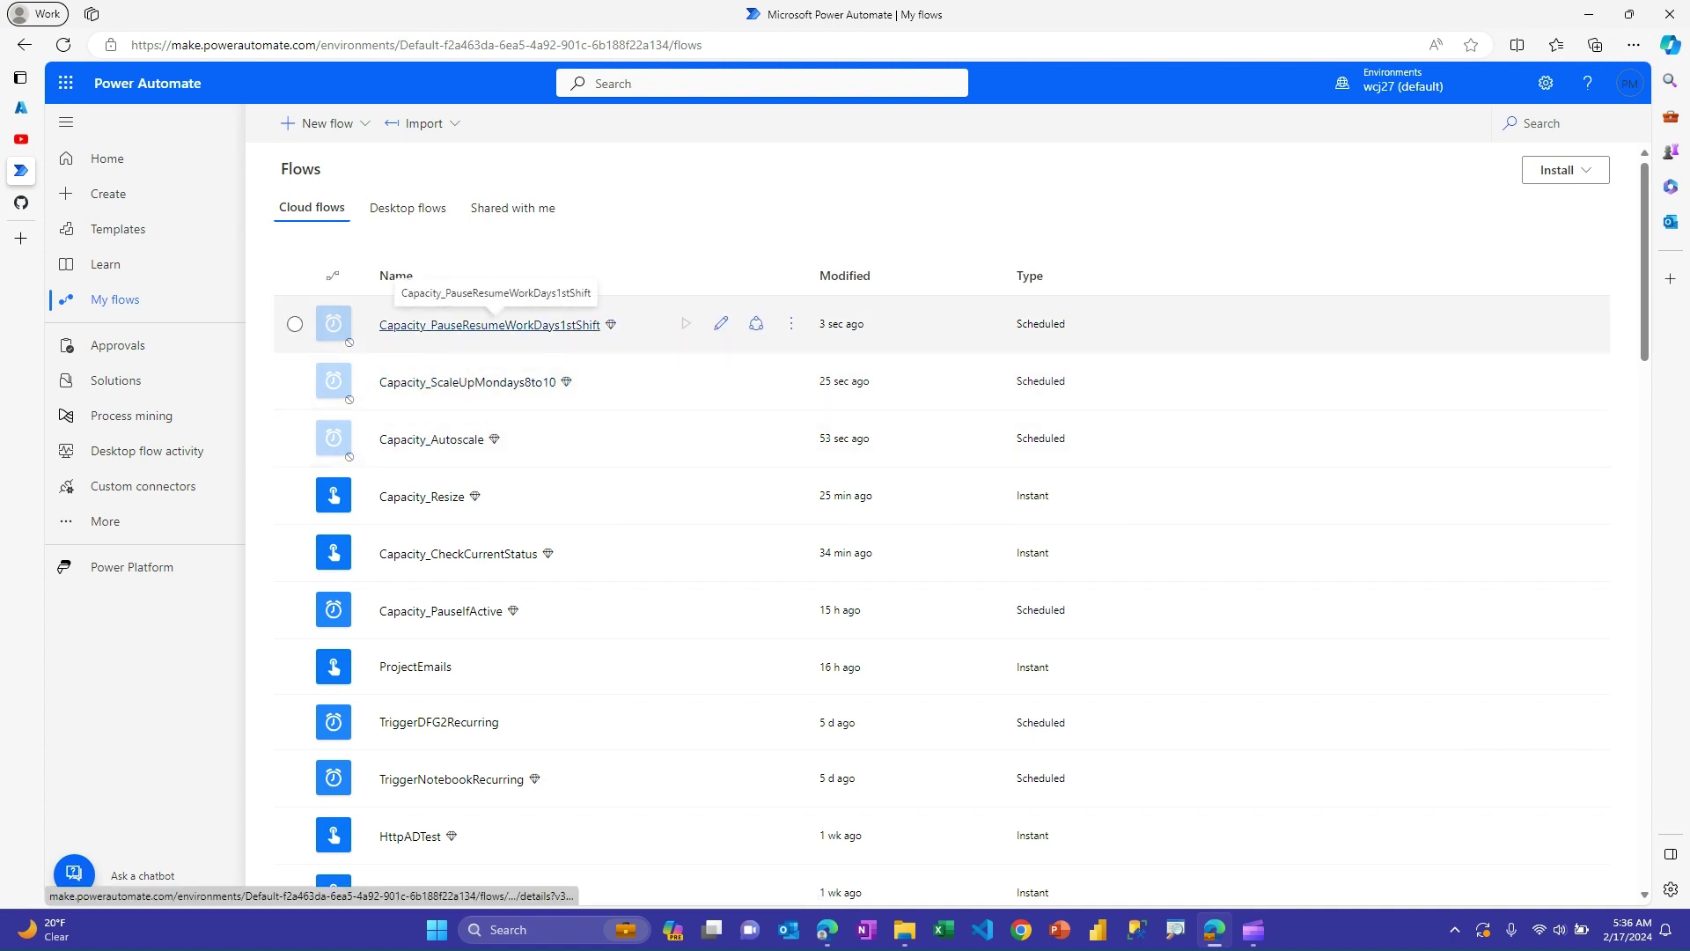
pyautogui.click(493, 324)
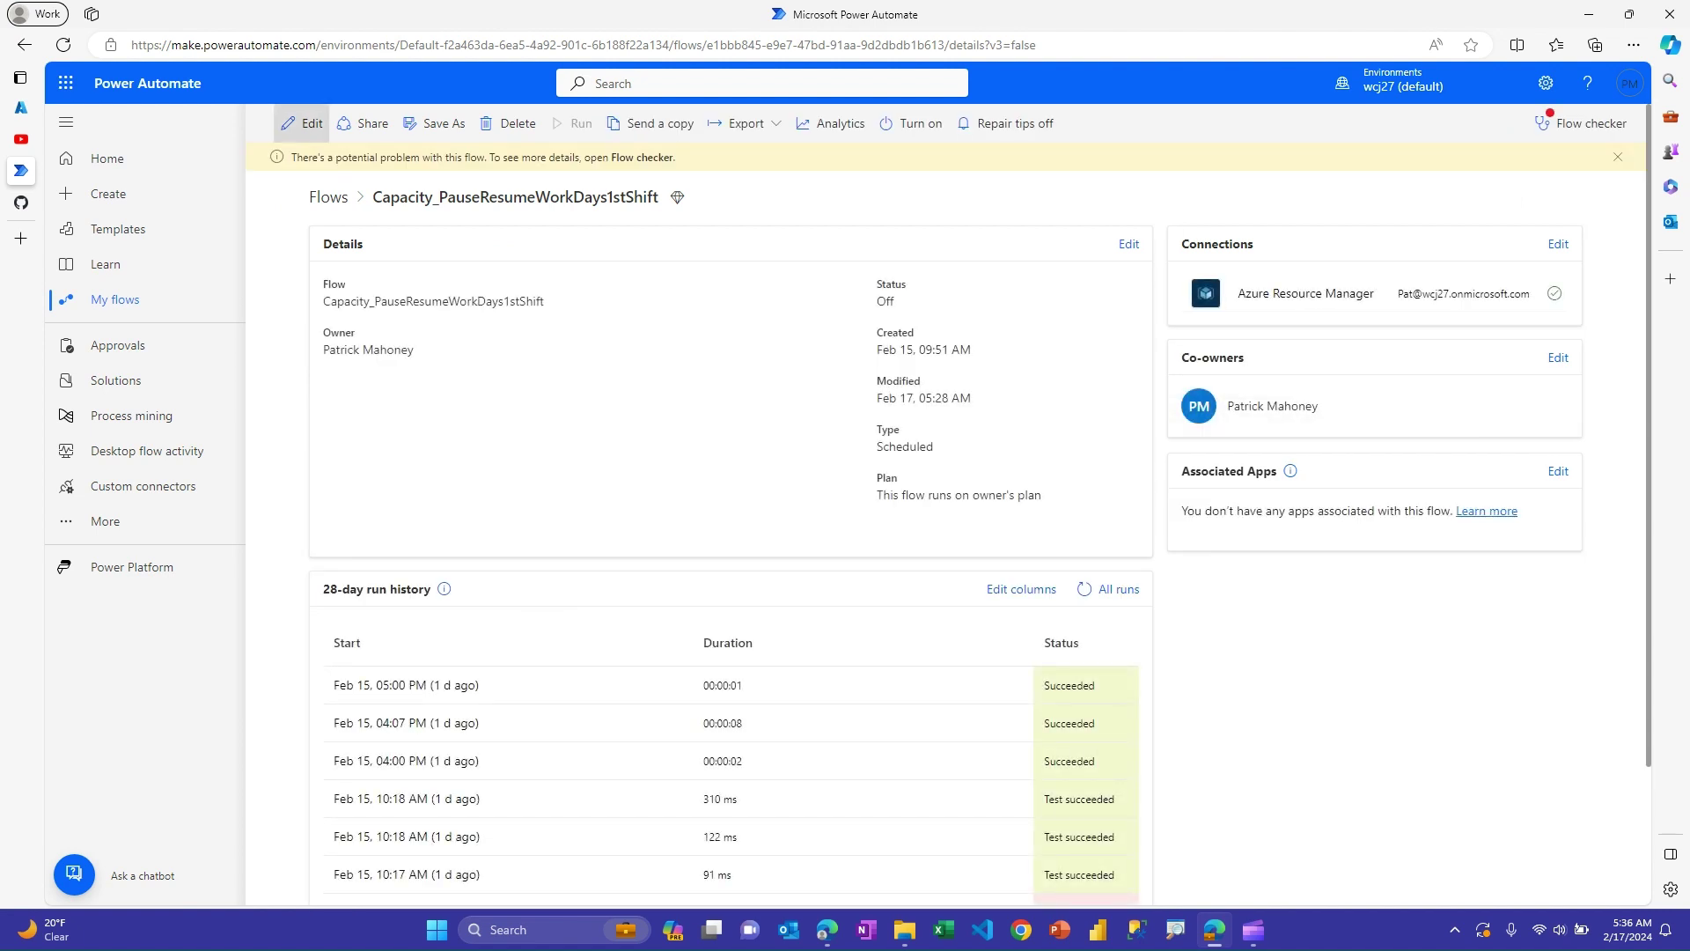
pyautogui.click(290, 123)
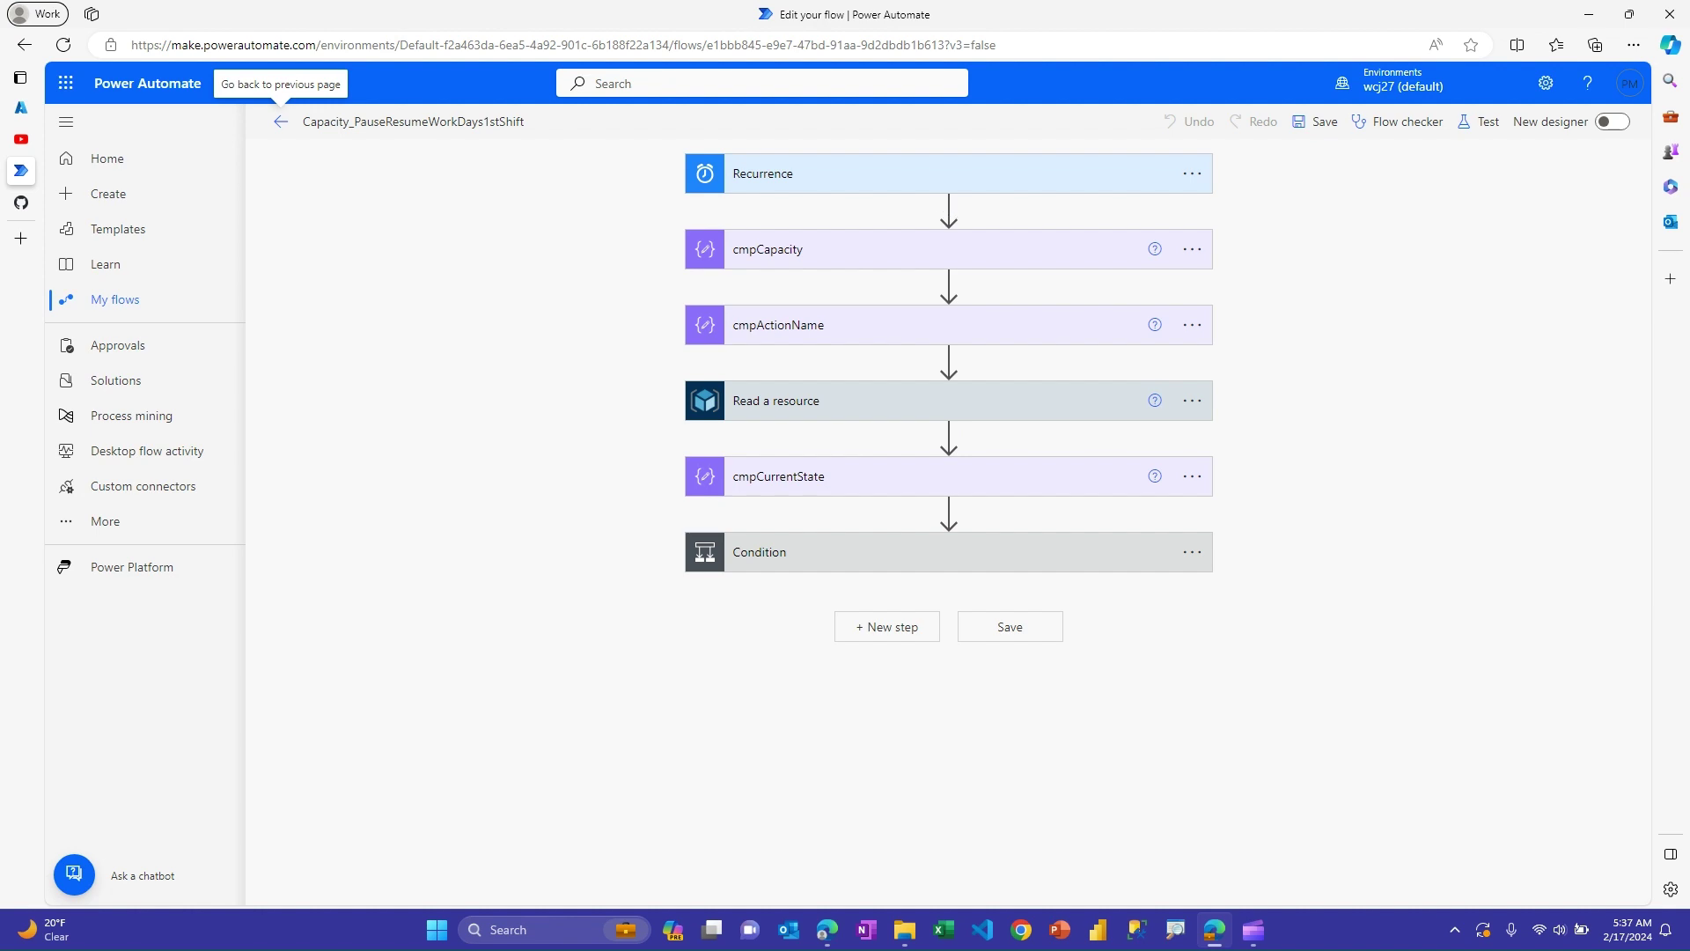
# Expand the Recurrence trigger and its advanced options to show the weekday 8:00 and 17:00 schedule.
pyautogui.click(792, 173)
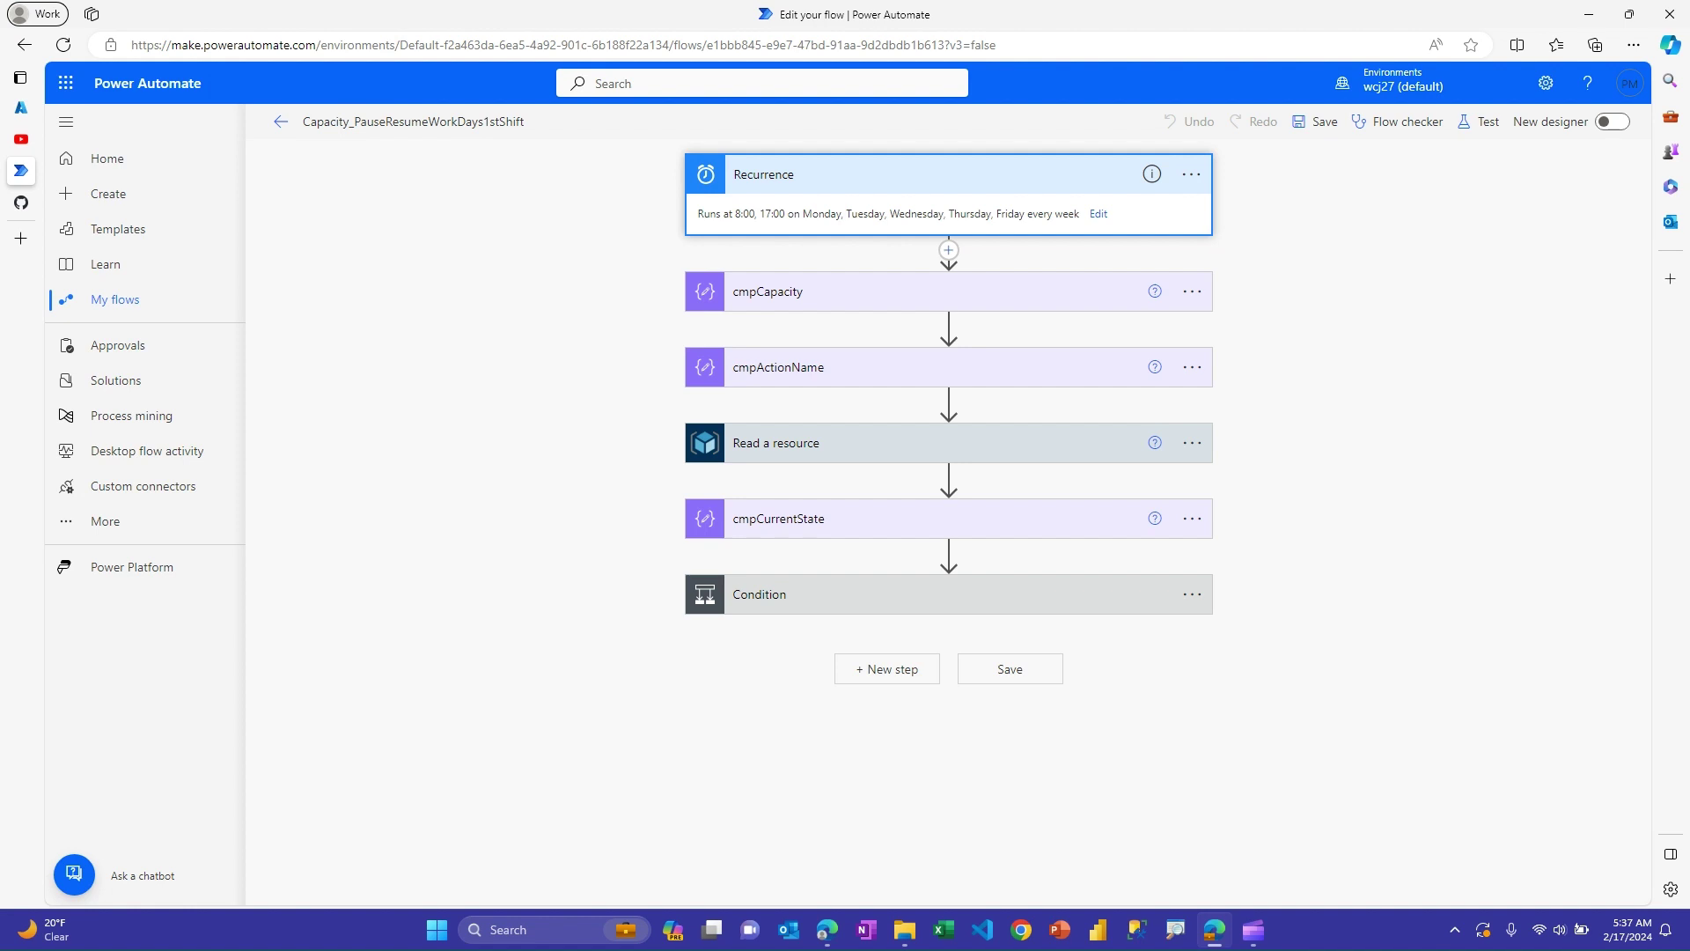
pyautogui.click(1099, 214)
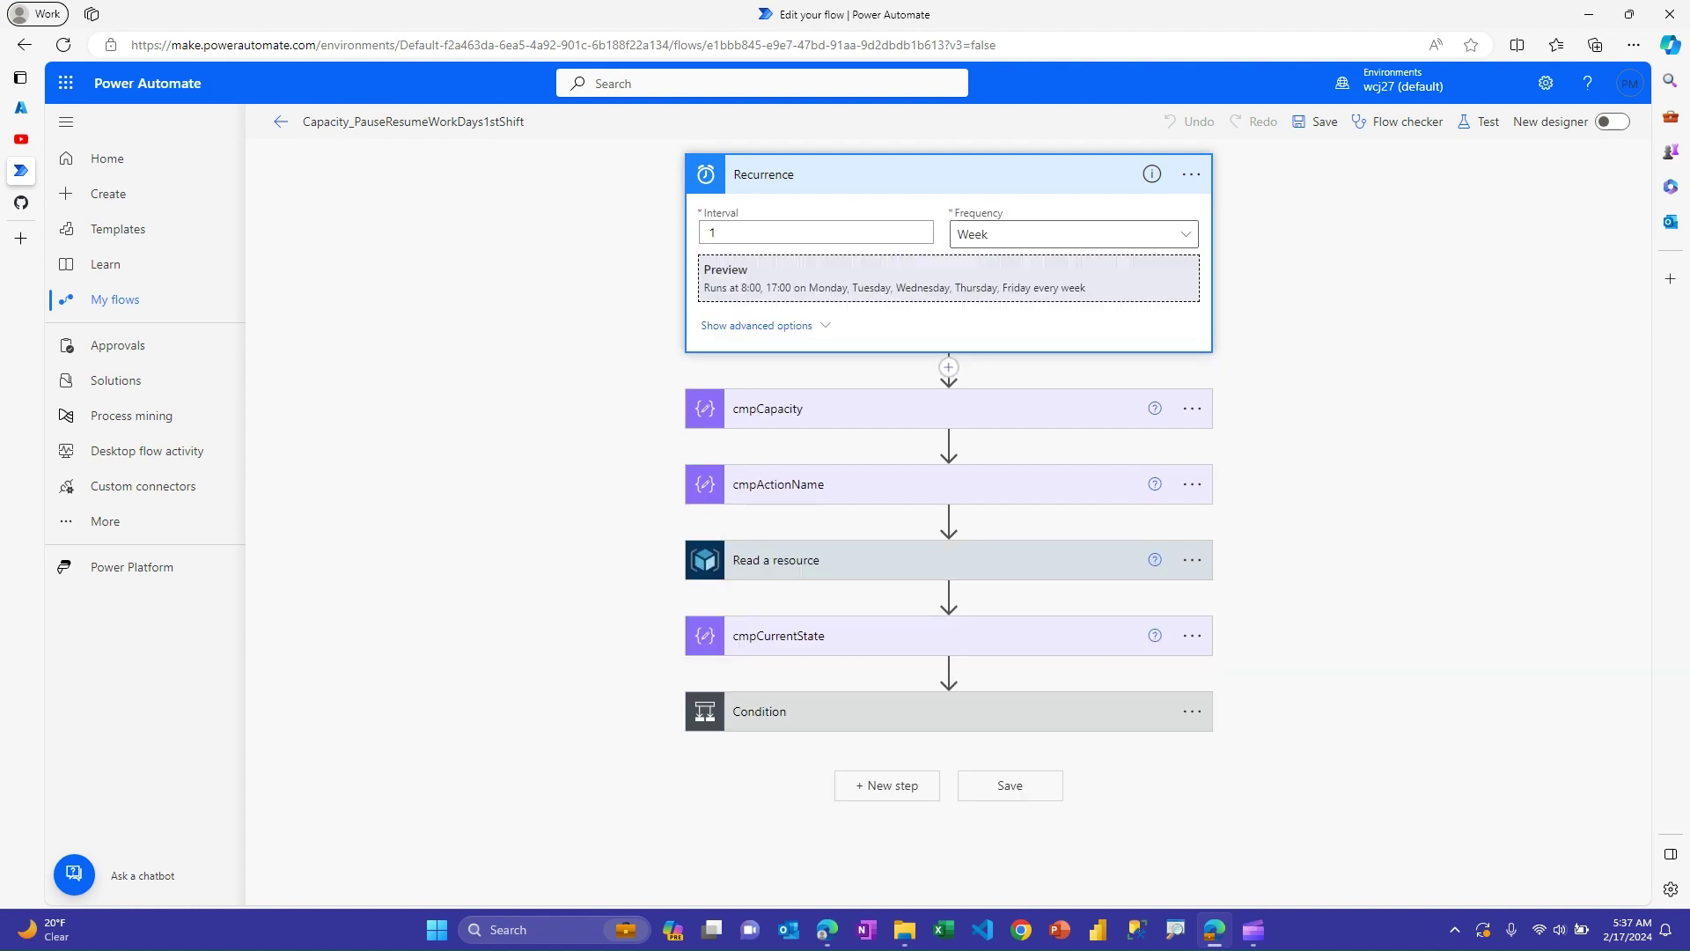
pyautogui.click(756, 325)
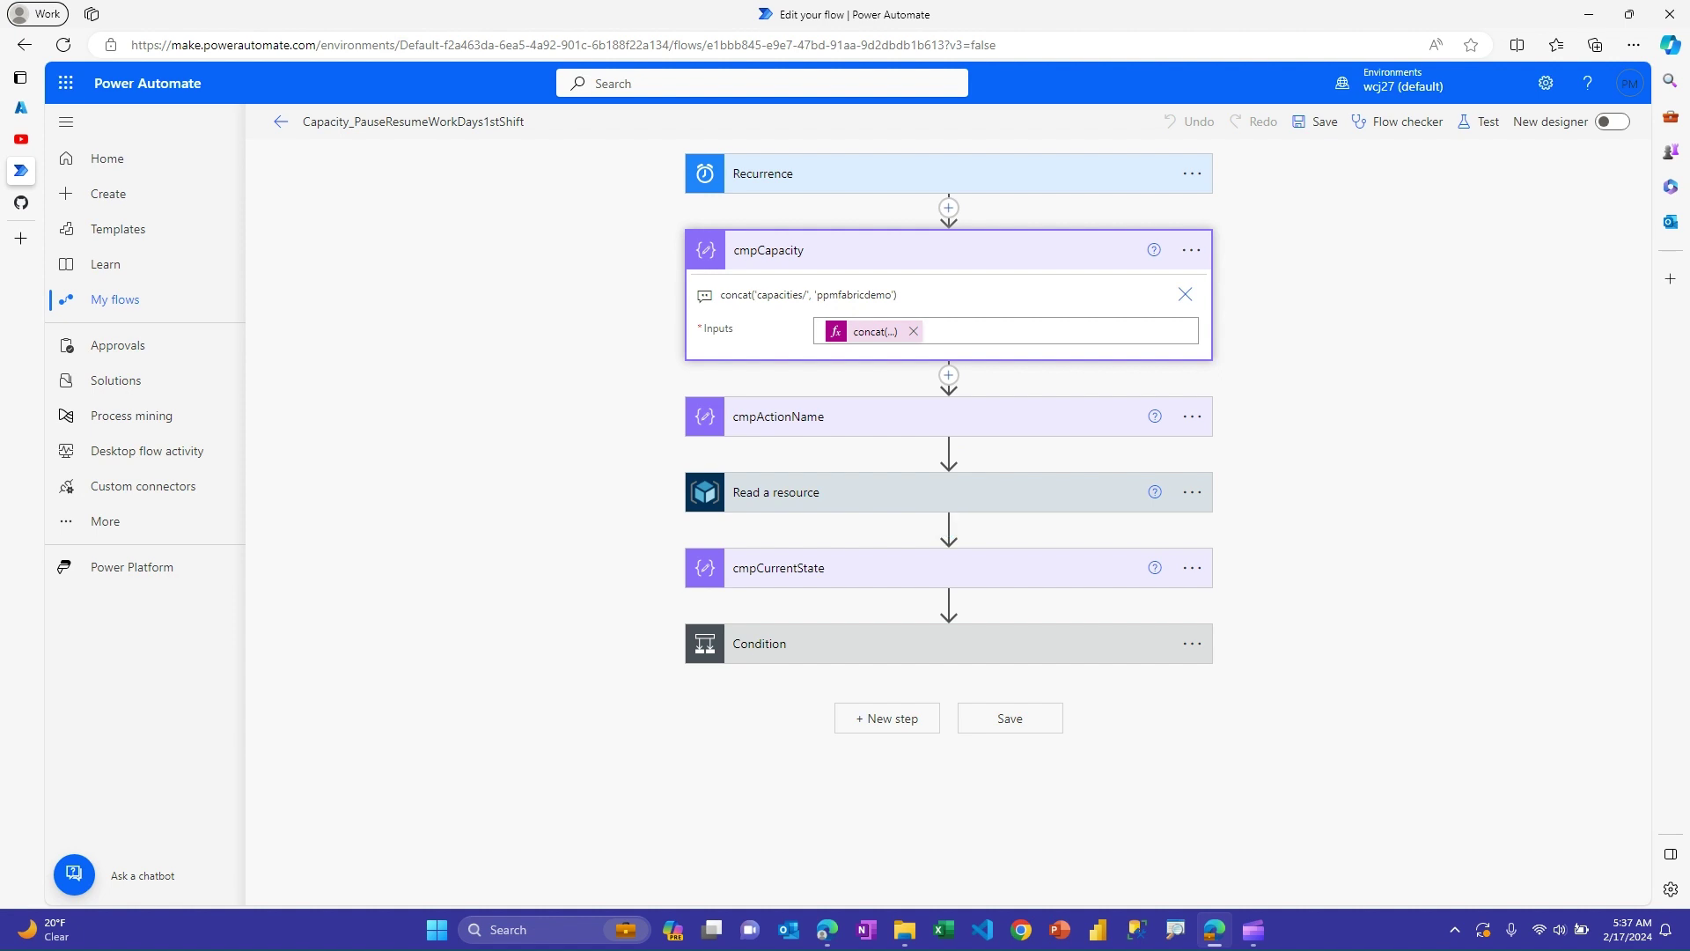
# Expand cmpActionName ('resume' at hour 8, else 'suspend') and Read a resource (Microsoft.Fabric, Demo, 2023-11-01).
pyautogui.click(778, 416)
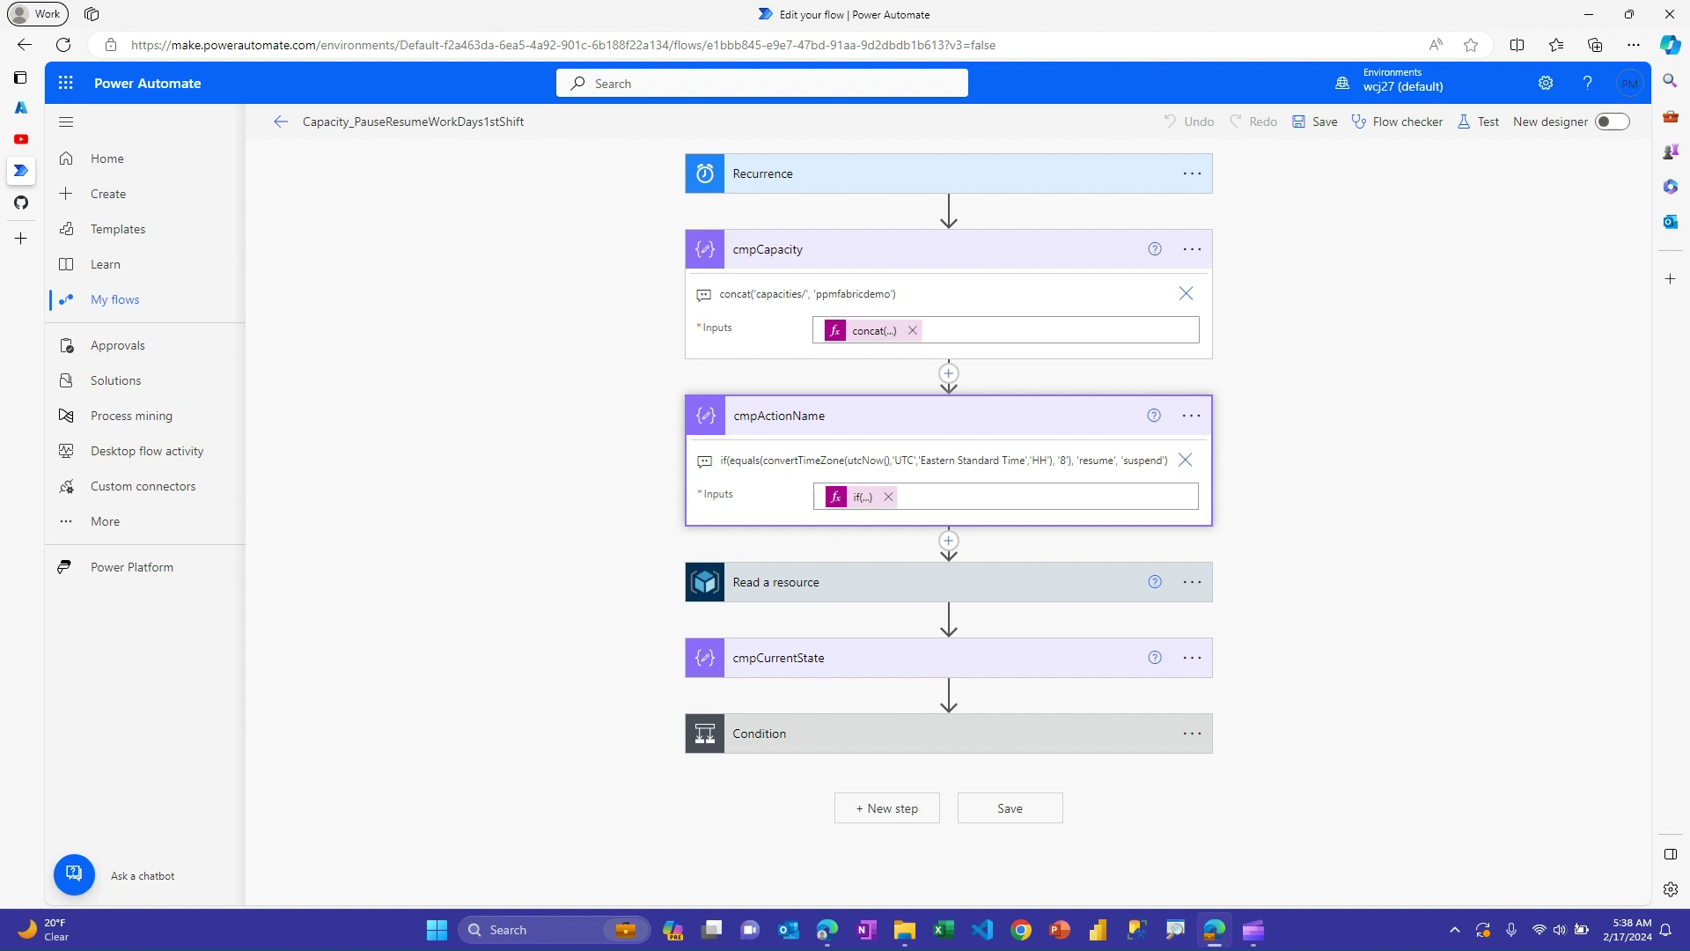
pyautogui.click(776, 582)
pyautogui.scroll(-1, 941, 528)
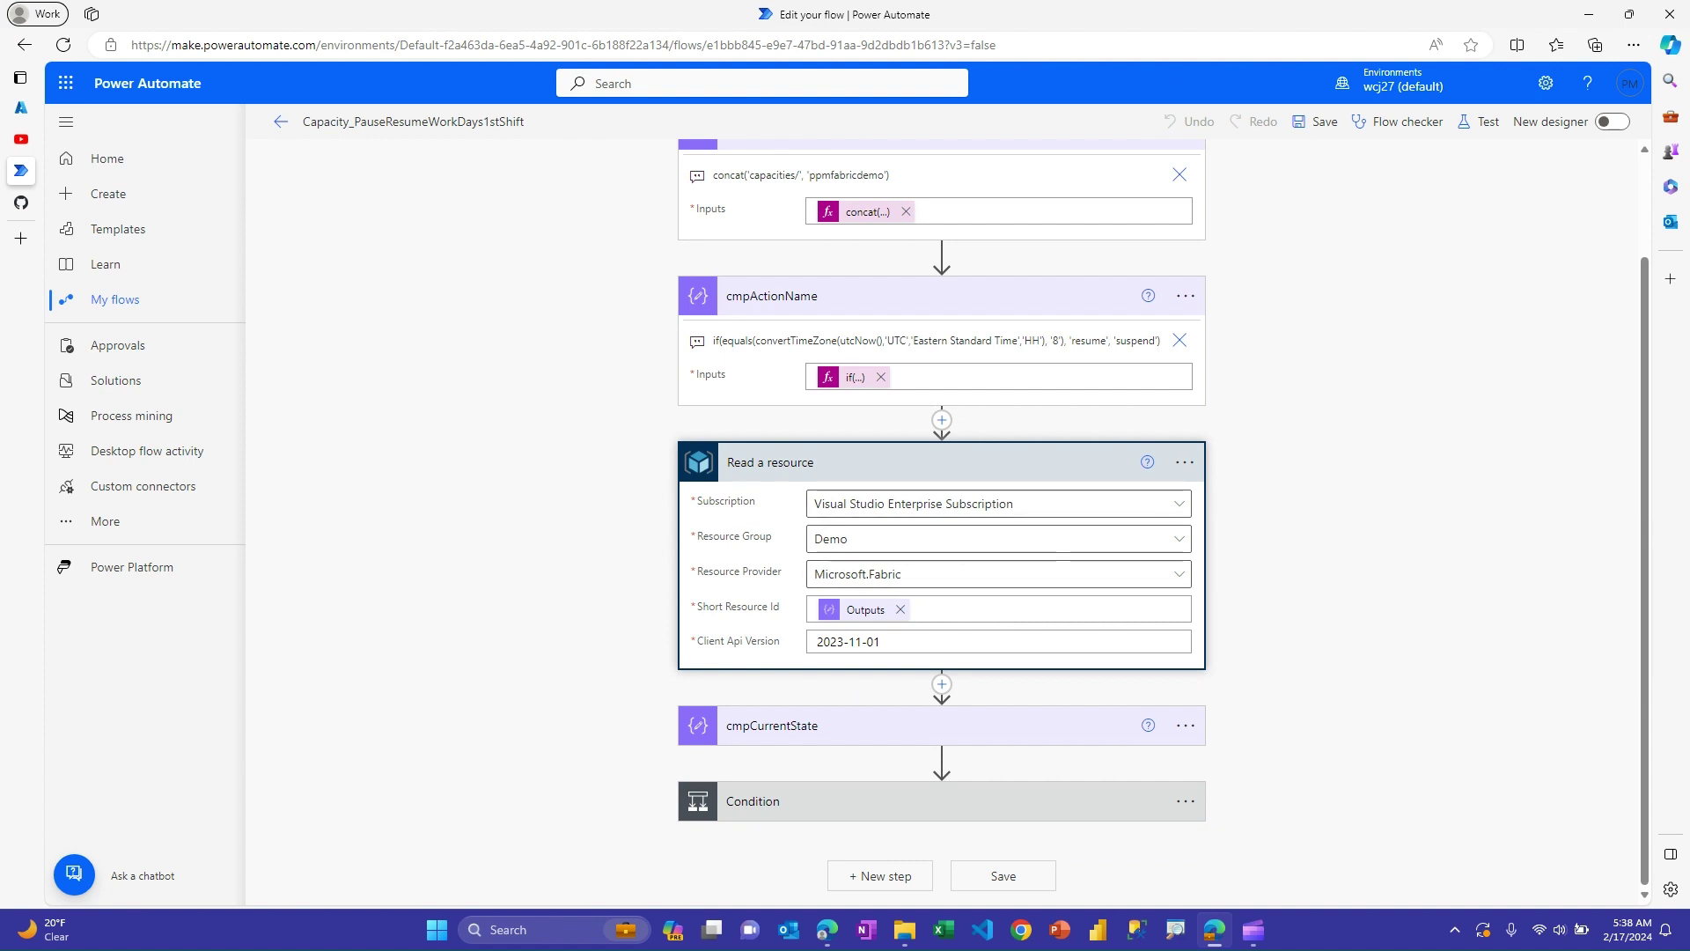
# Expand cmpCurrentState and the Condition checking 'Paused'/'resume', with Invoke resource operation under If yes.
pyautogui.click(772, 725)
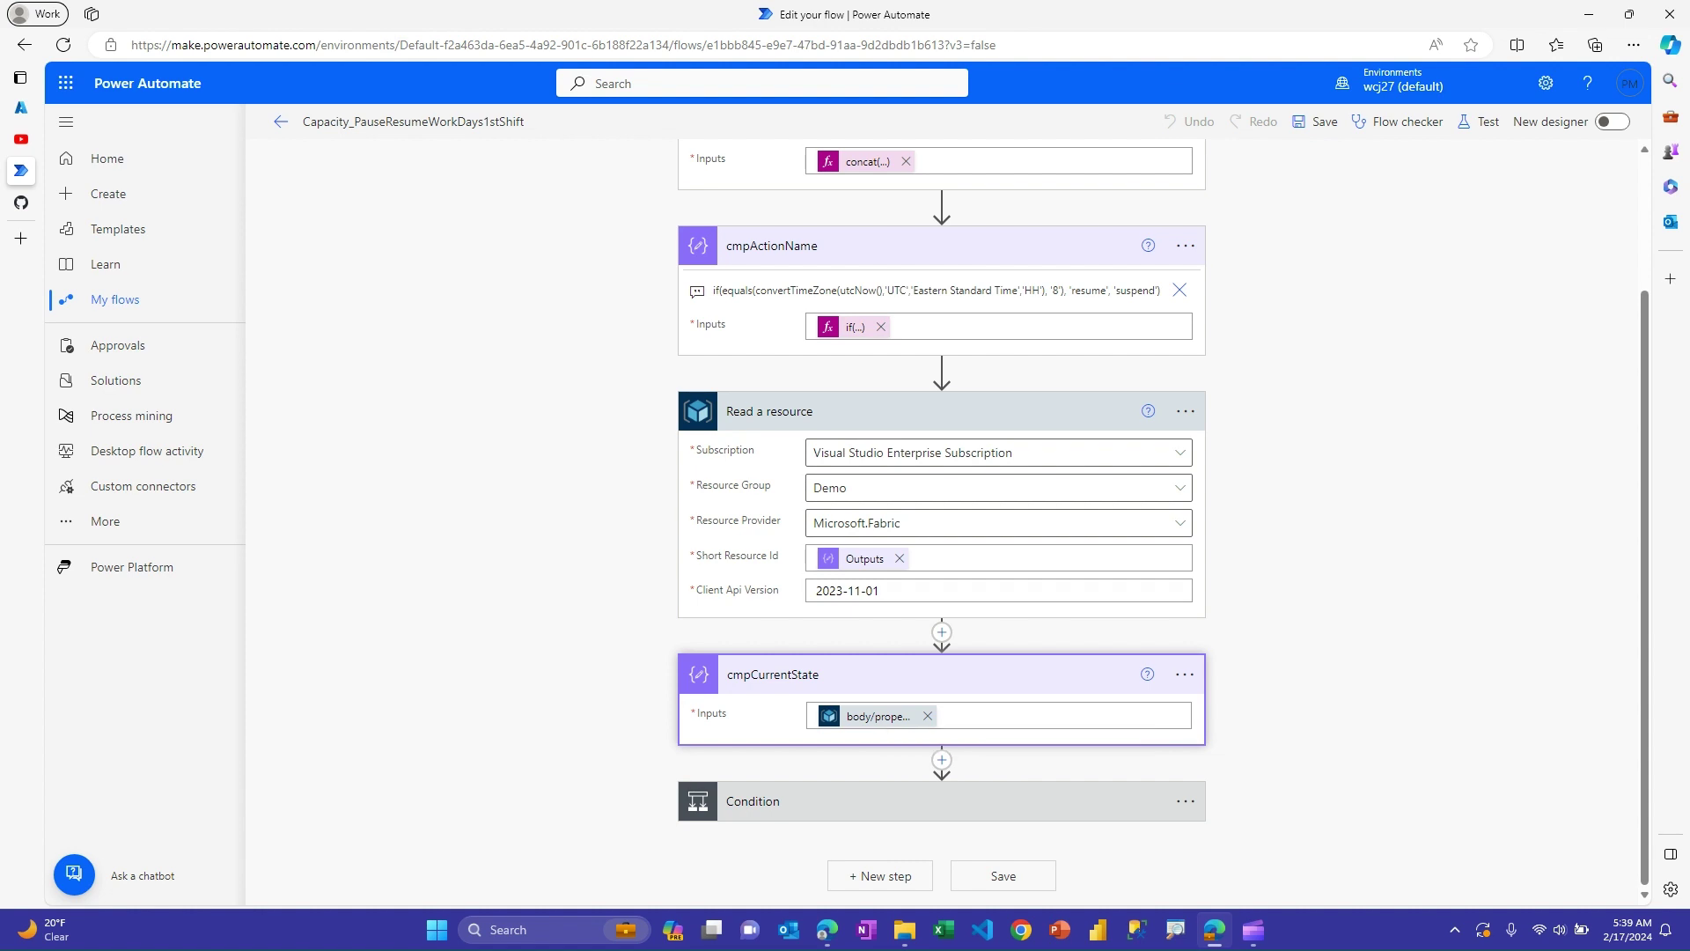
pyautogui.click(753, 801)
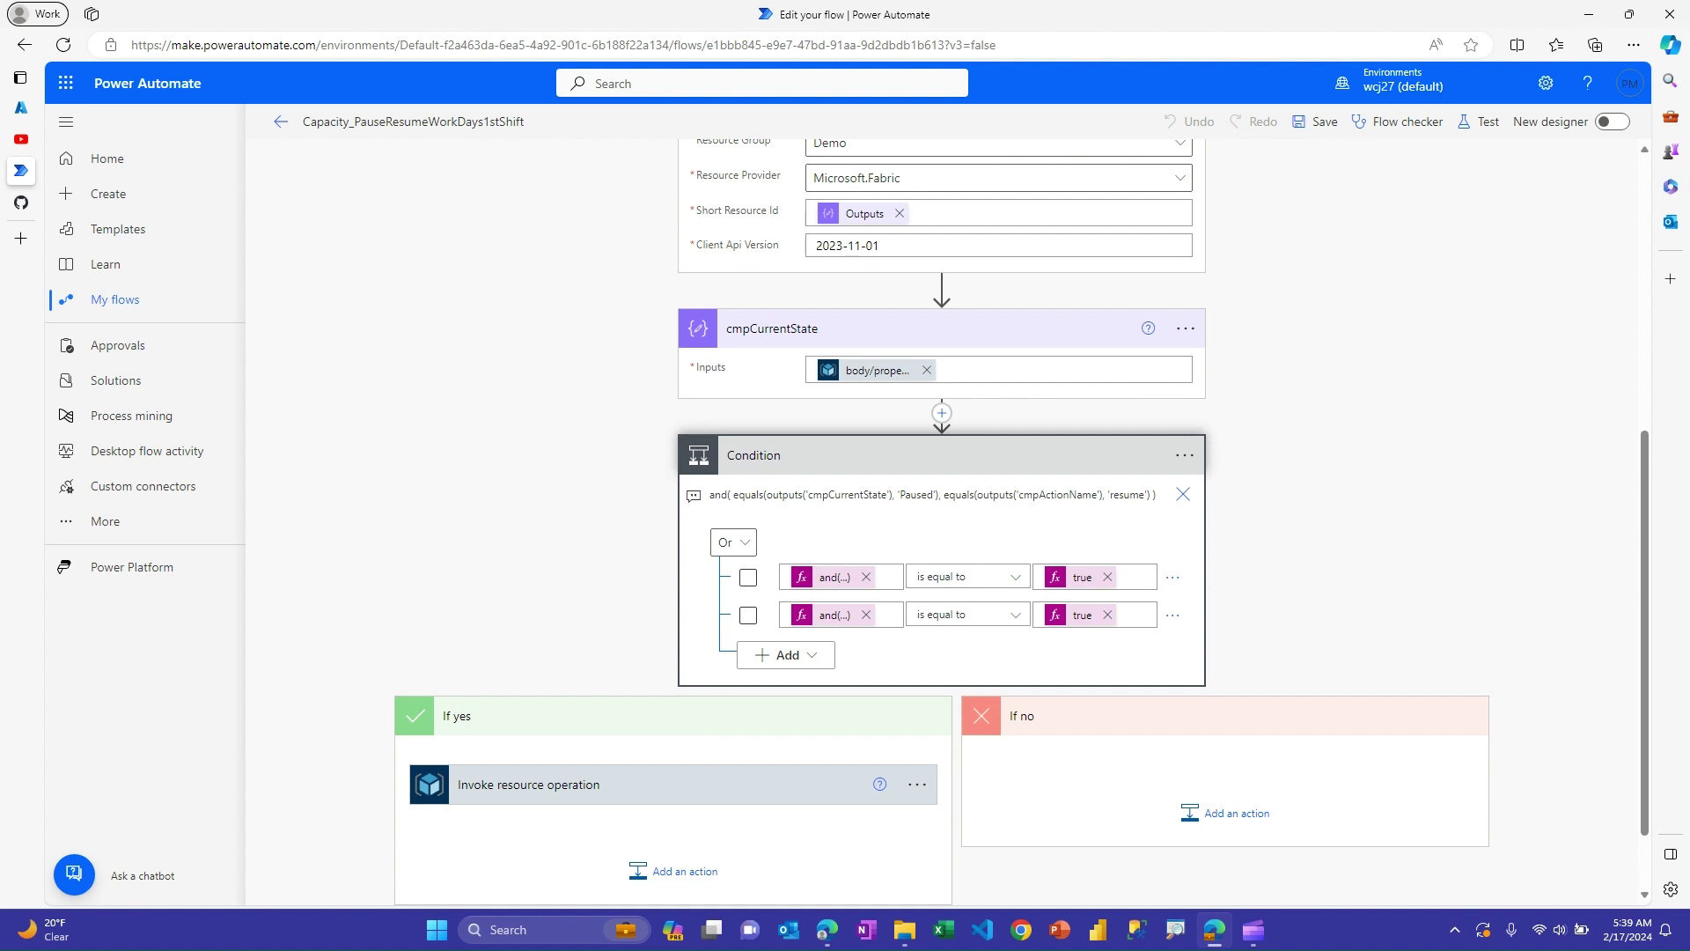
# Zoom the browser to 125% to read the 'Paused'/'resume' and 'Active'/'suspend' Or rules.
pyautogui.hotkey('ctrl', '+')
pyautogui.hotkey('ctrl', '+')
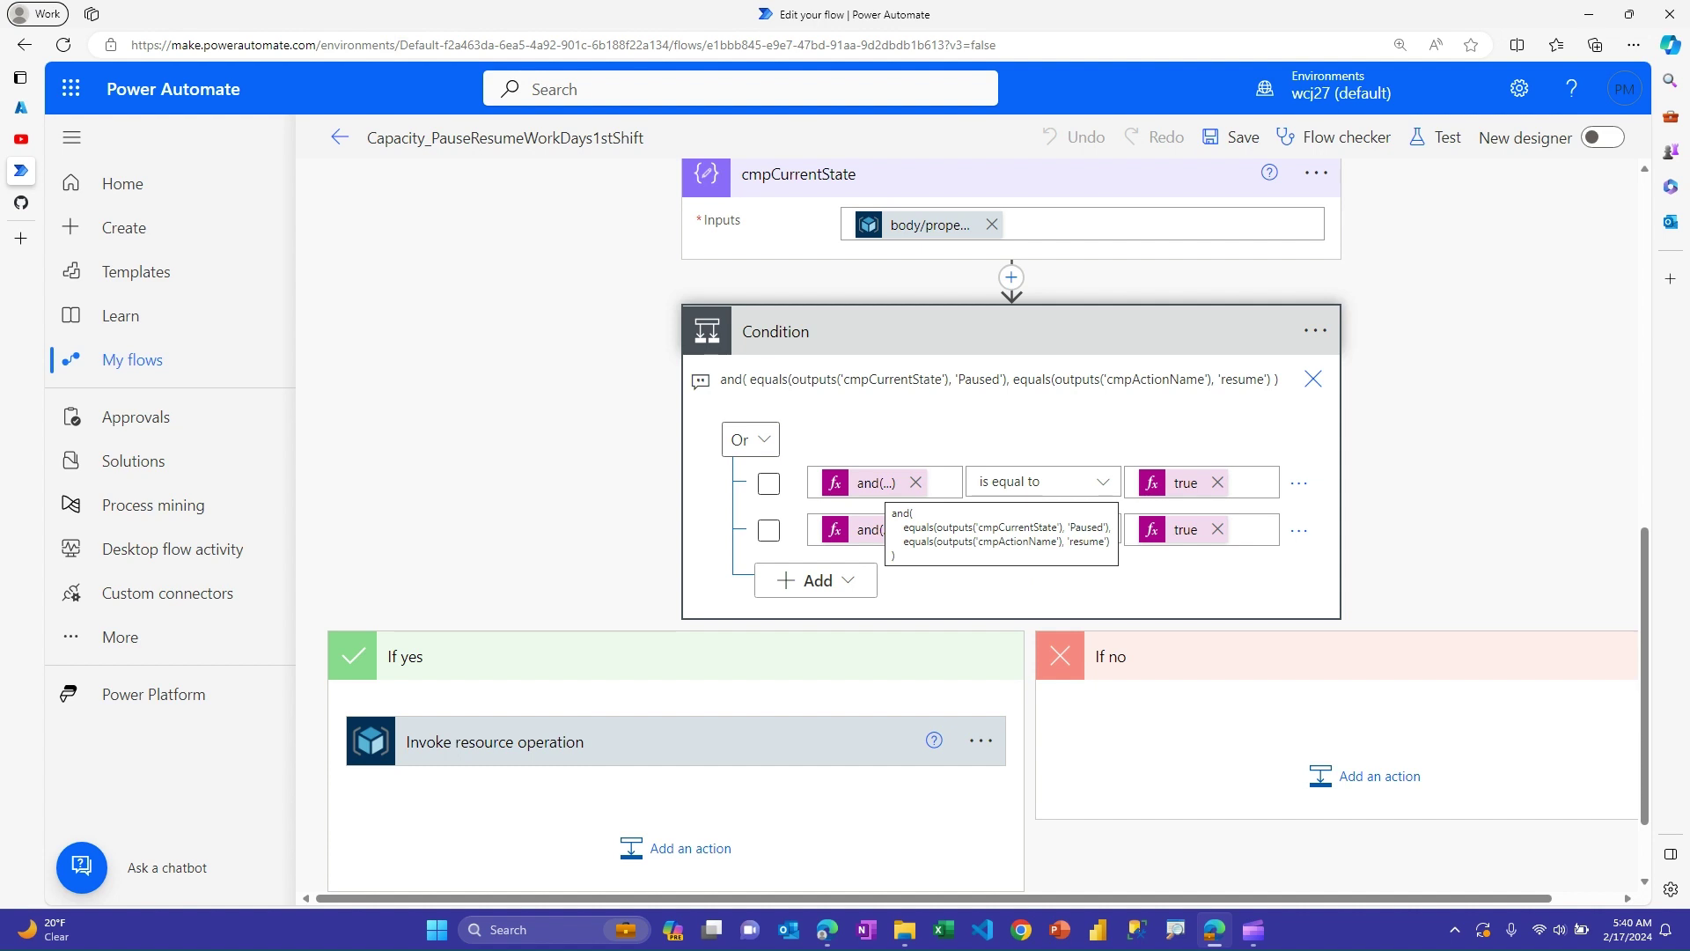
pyautogui.scroll(-2, 968, 528)
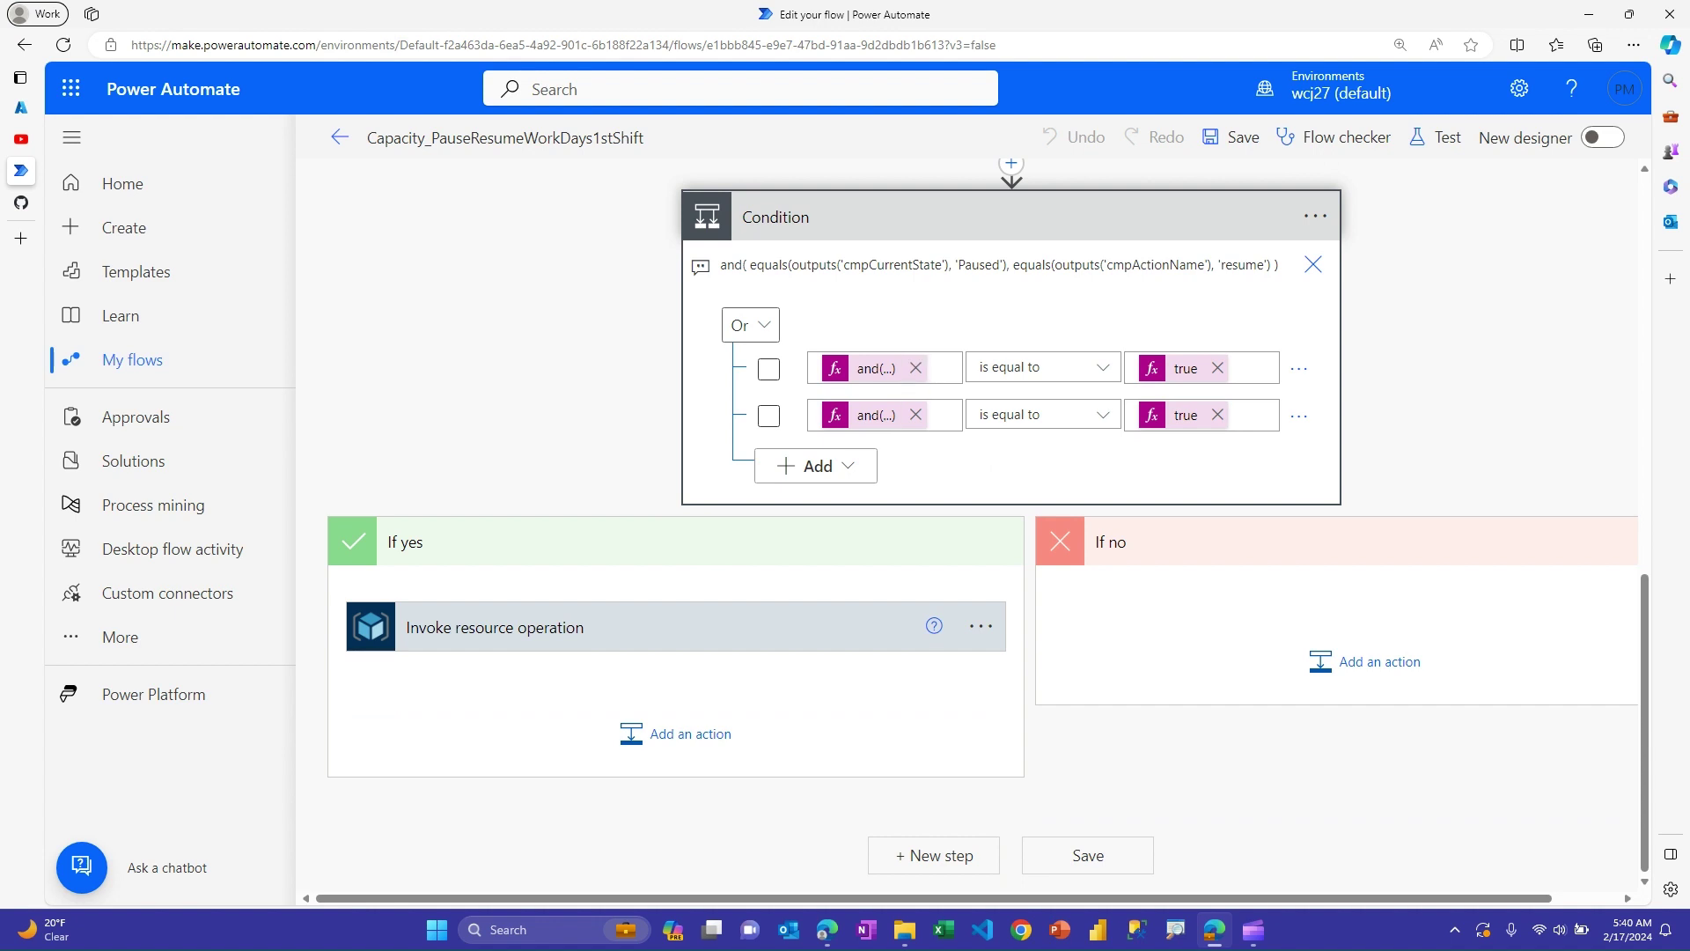
# Expand the If yes Invoke resource operation: Microsoft.Fabric in Demo, API 2023-11-01, action from cmpActionName.
pyautogui.click(528, 626)
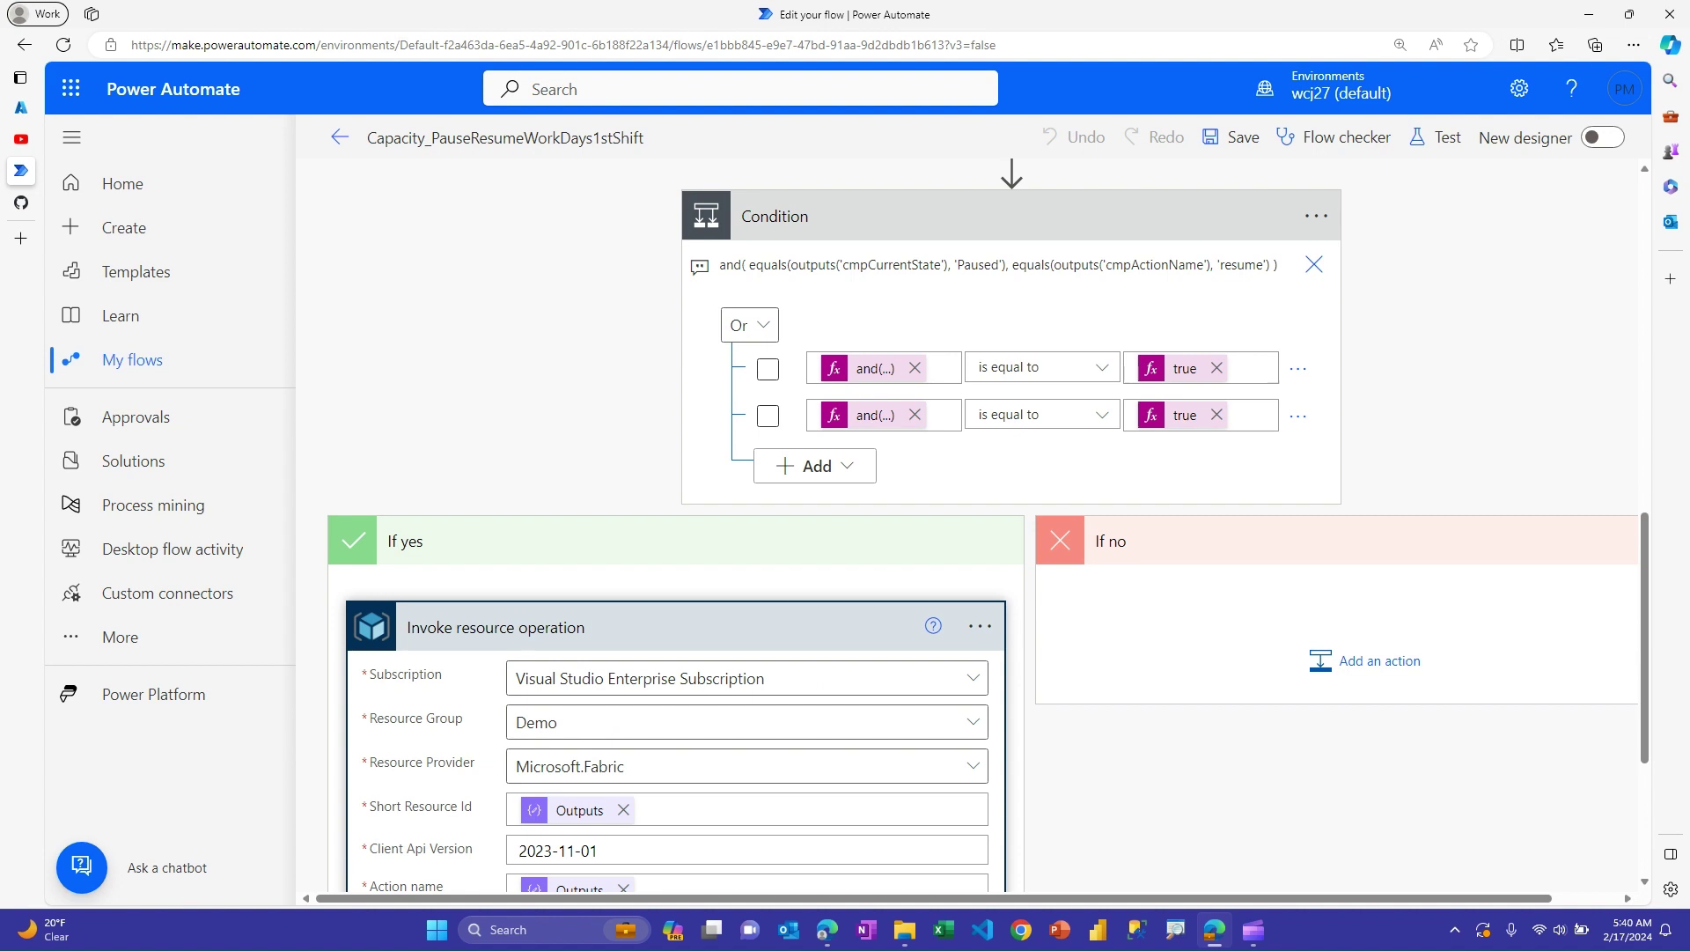
pyautogui.scroll(-3, 968, 528)
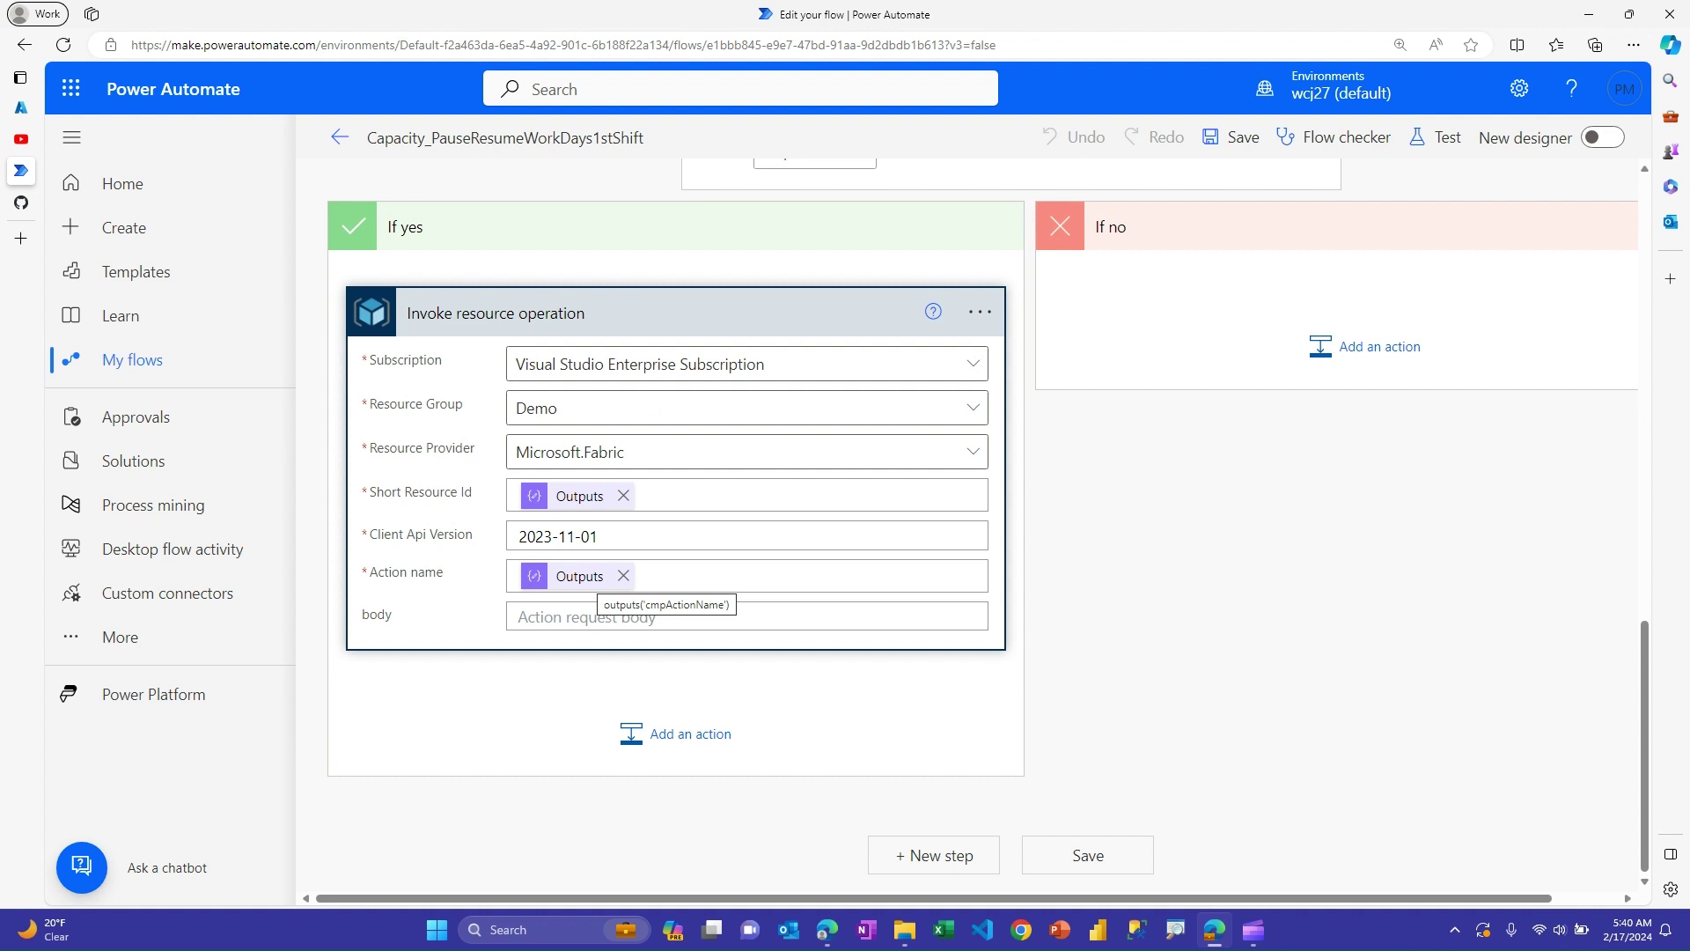
pyautogui.scroll(1, 676, 528)
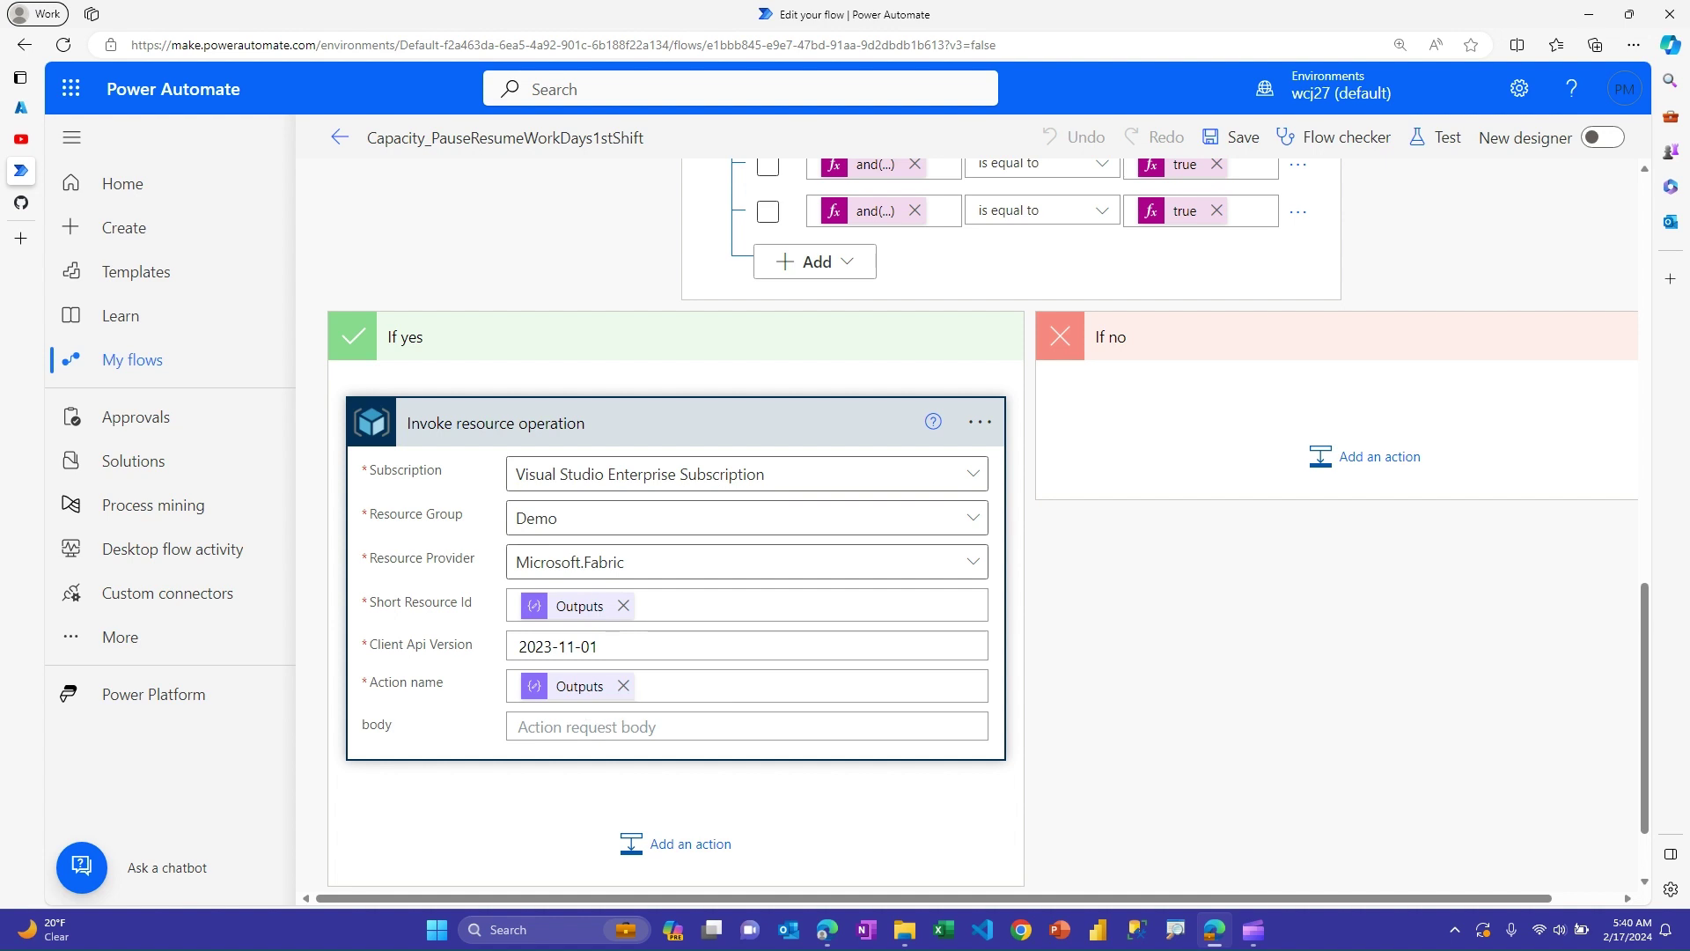
# Close the designer, glance at the CapacityFlows zips on GitHub, then return to the flow's details page.
pyautogui.scroll(15, 969, 528)
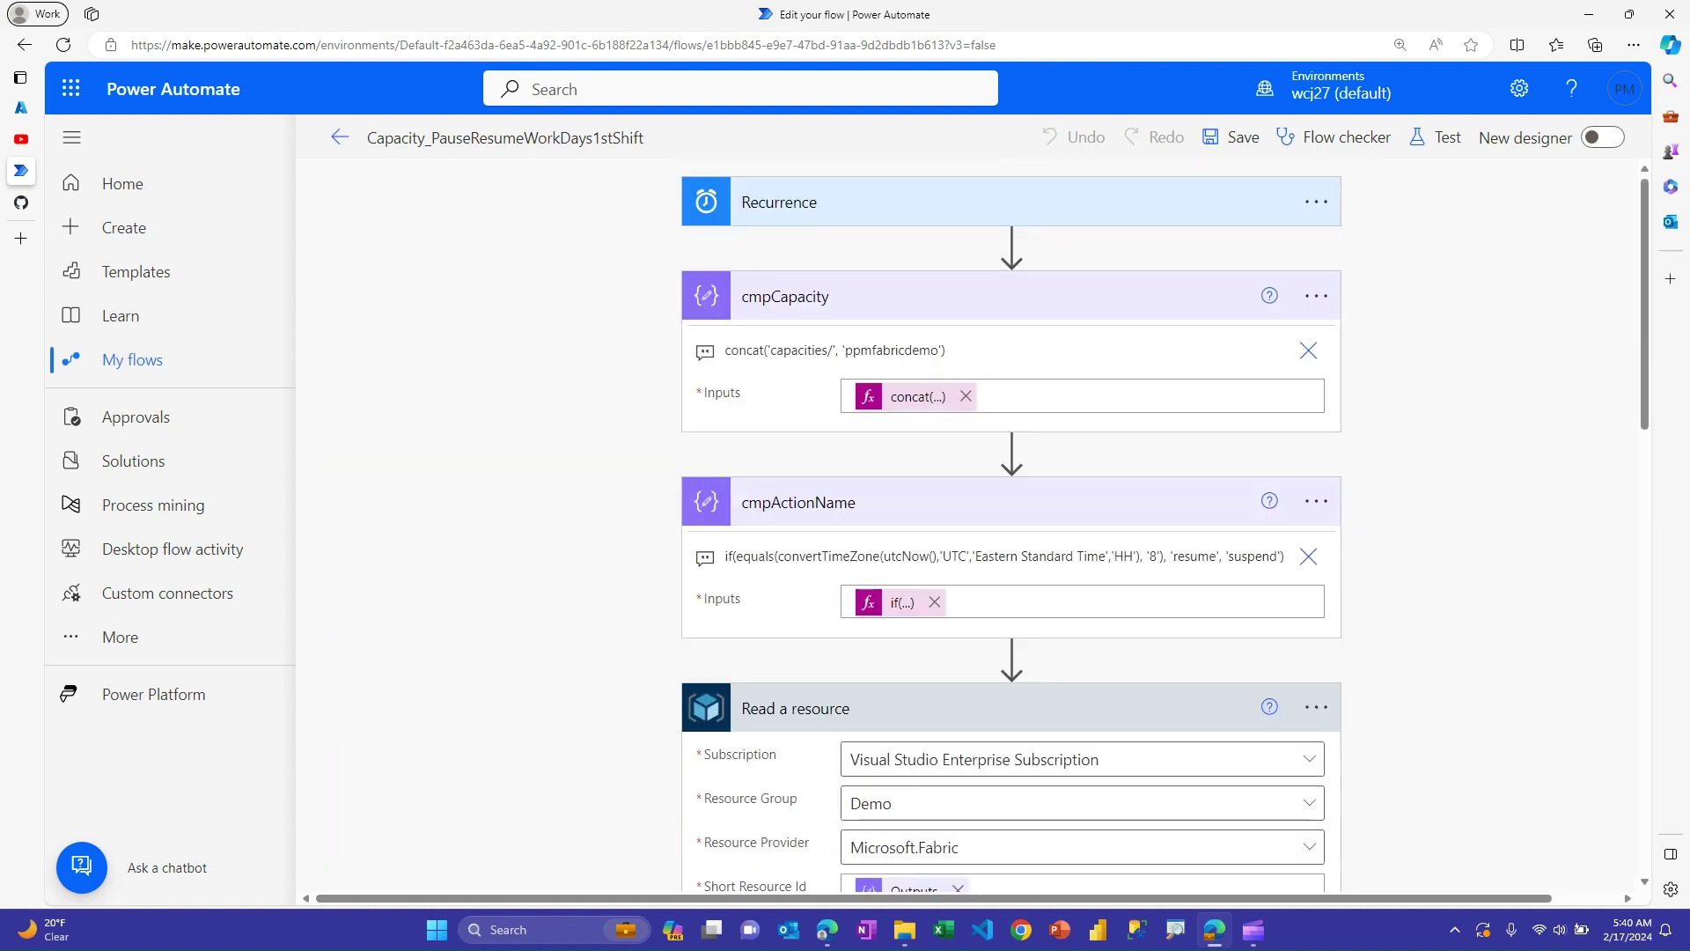
pyautogui.scroll(-1, 1012, 340)
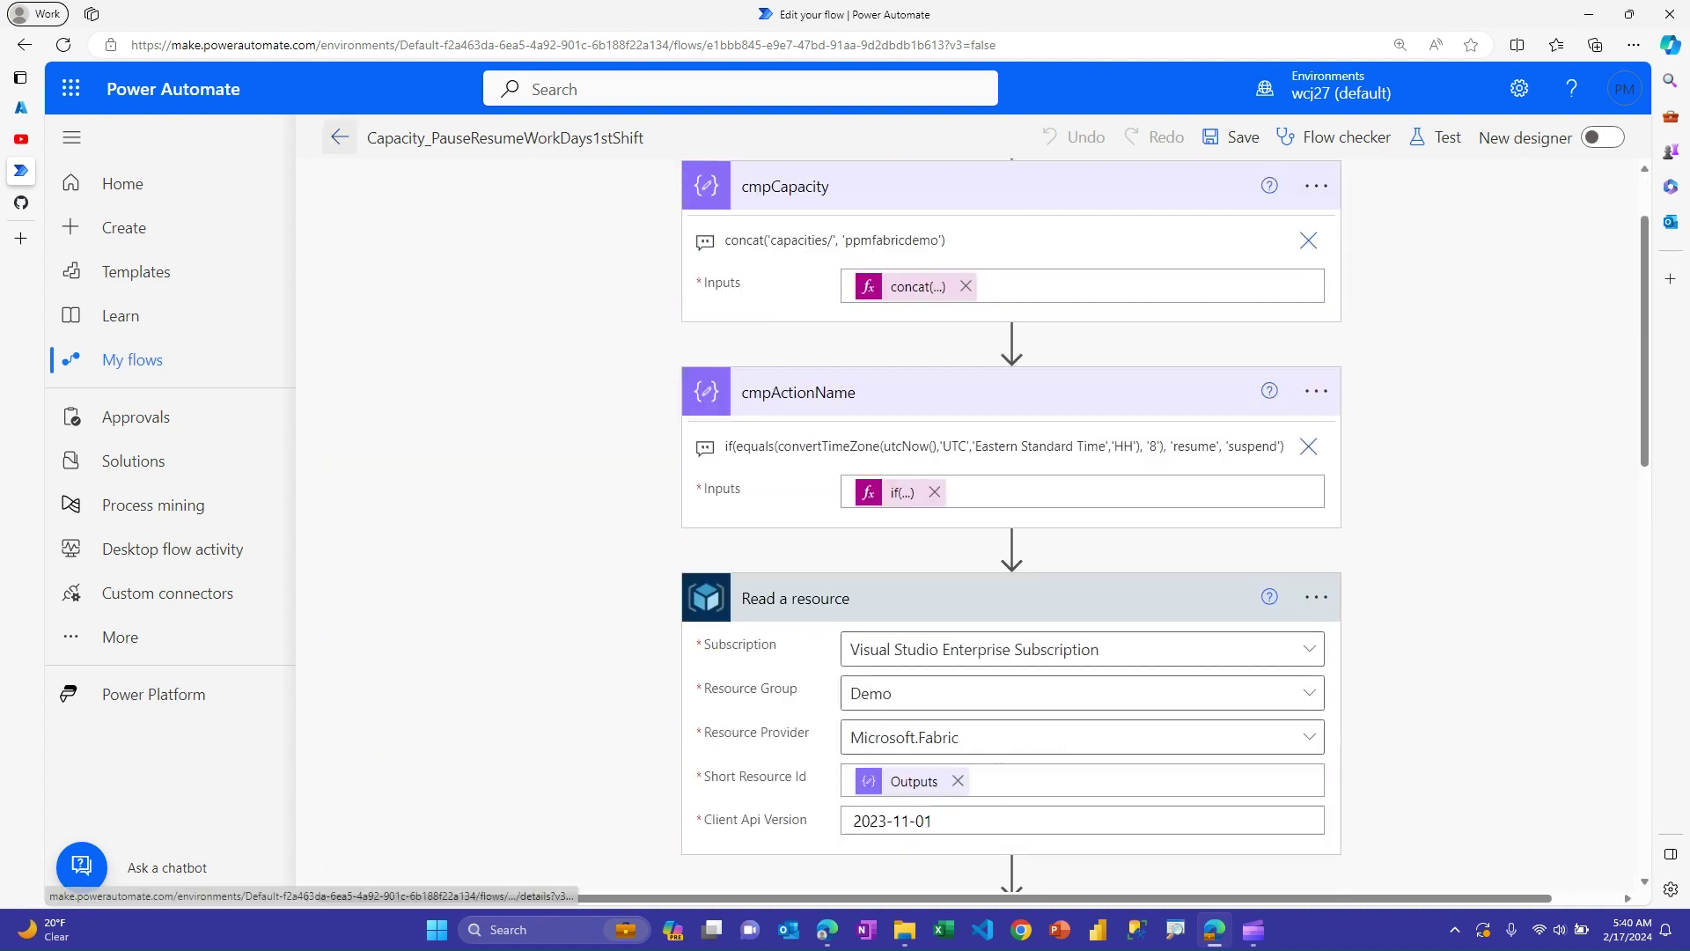
pyautogui.click(339, 137)
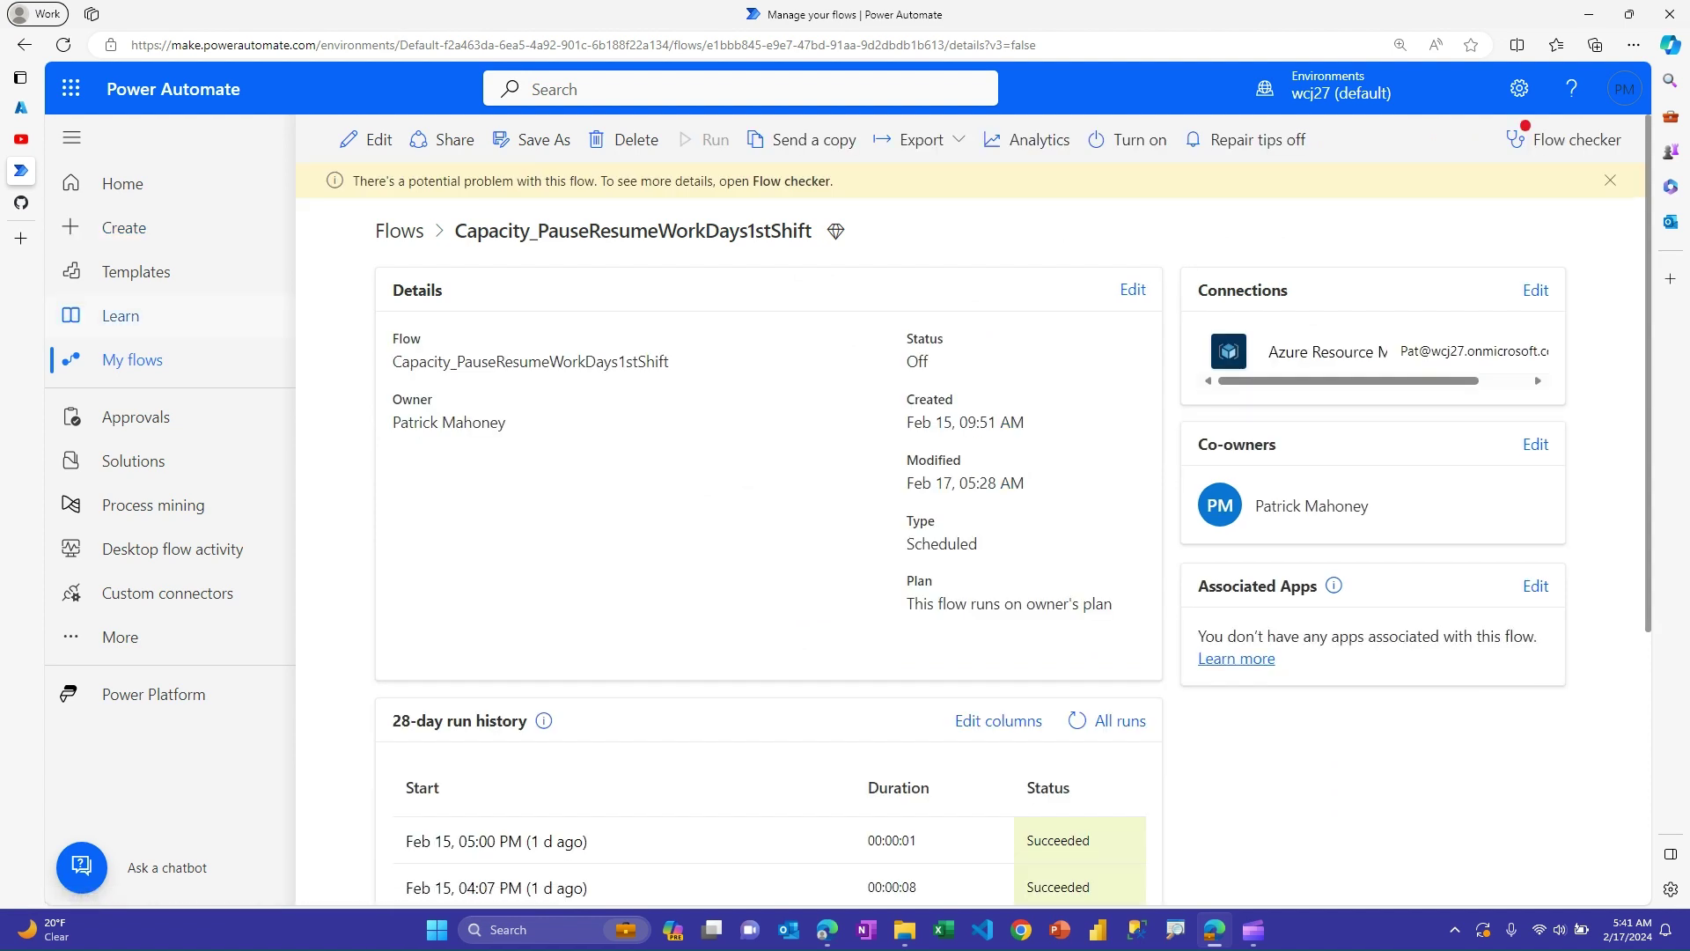
pyautogui.click(21, 203)
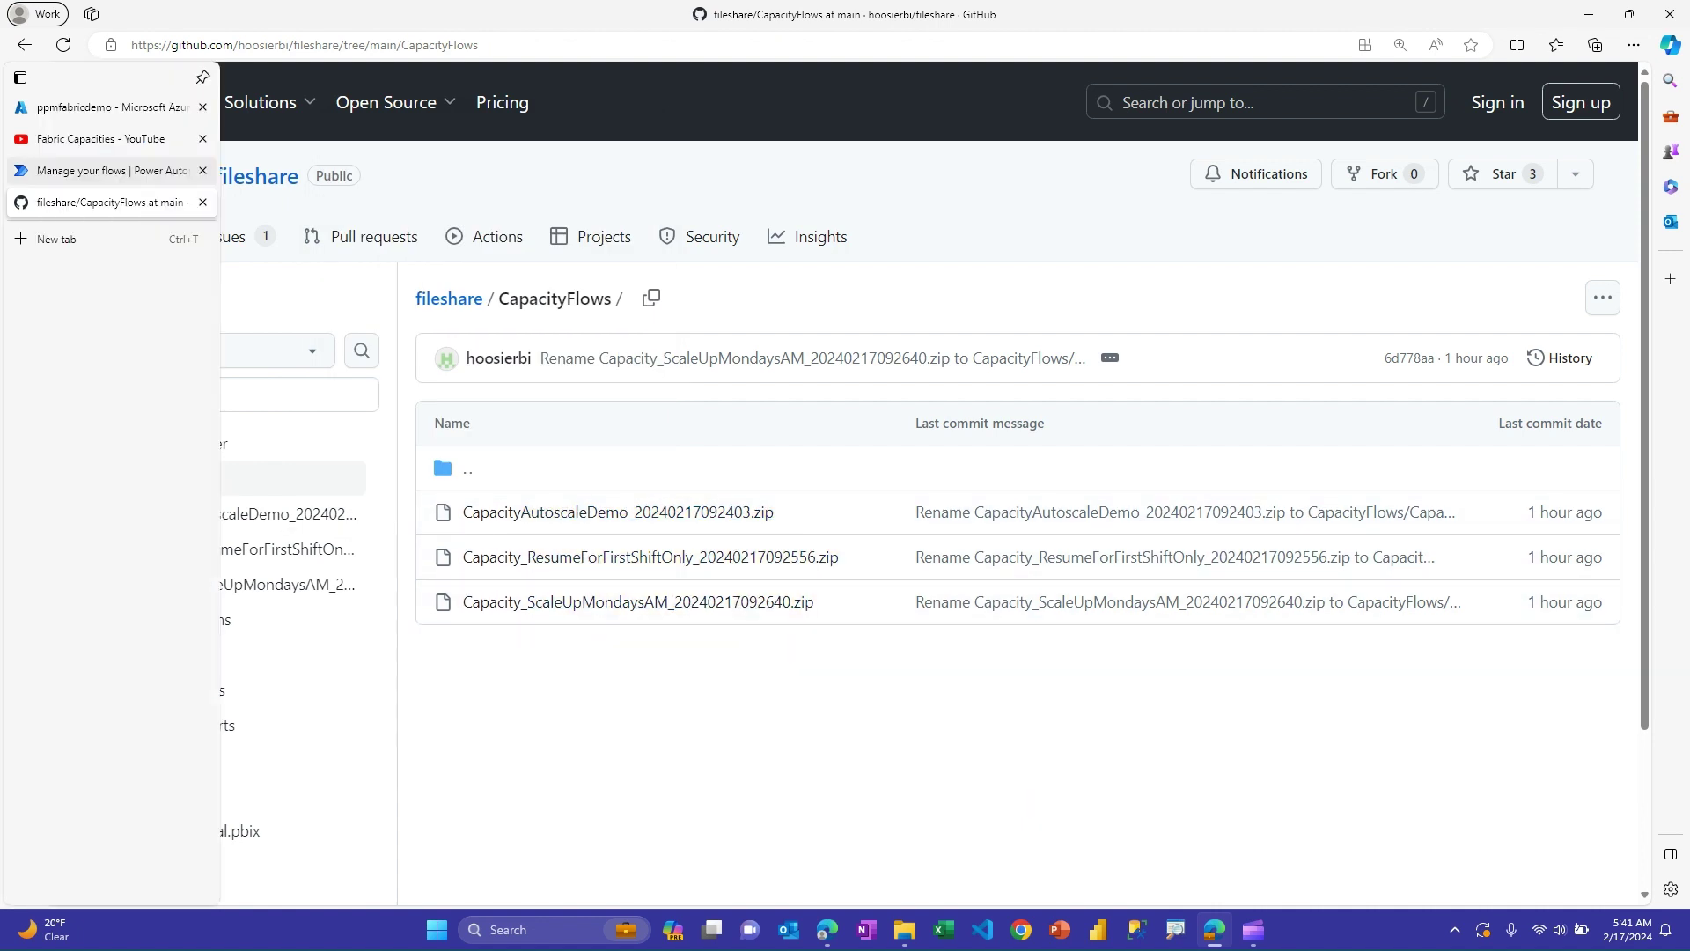
pyautogui.click(21, 170)
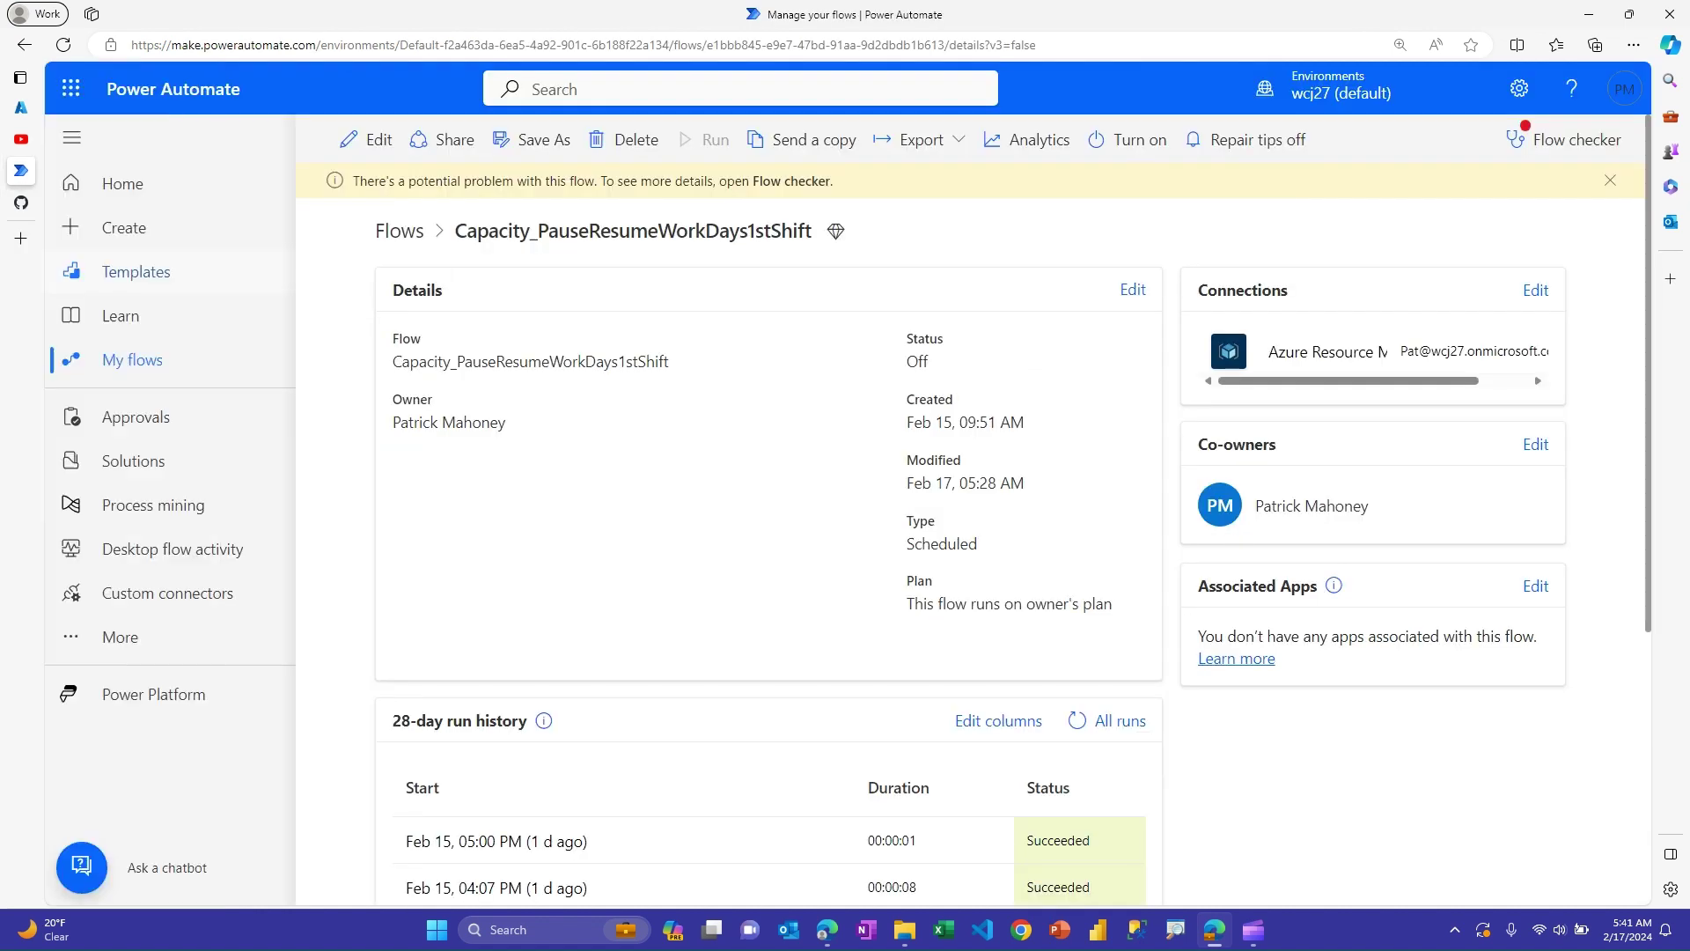
# From My flows, open Capacity_ScaleUpMondays8to10 for editing in the designer.
pyautogui.click(400, 231)
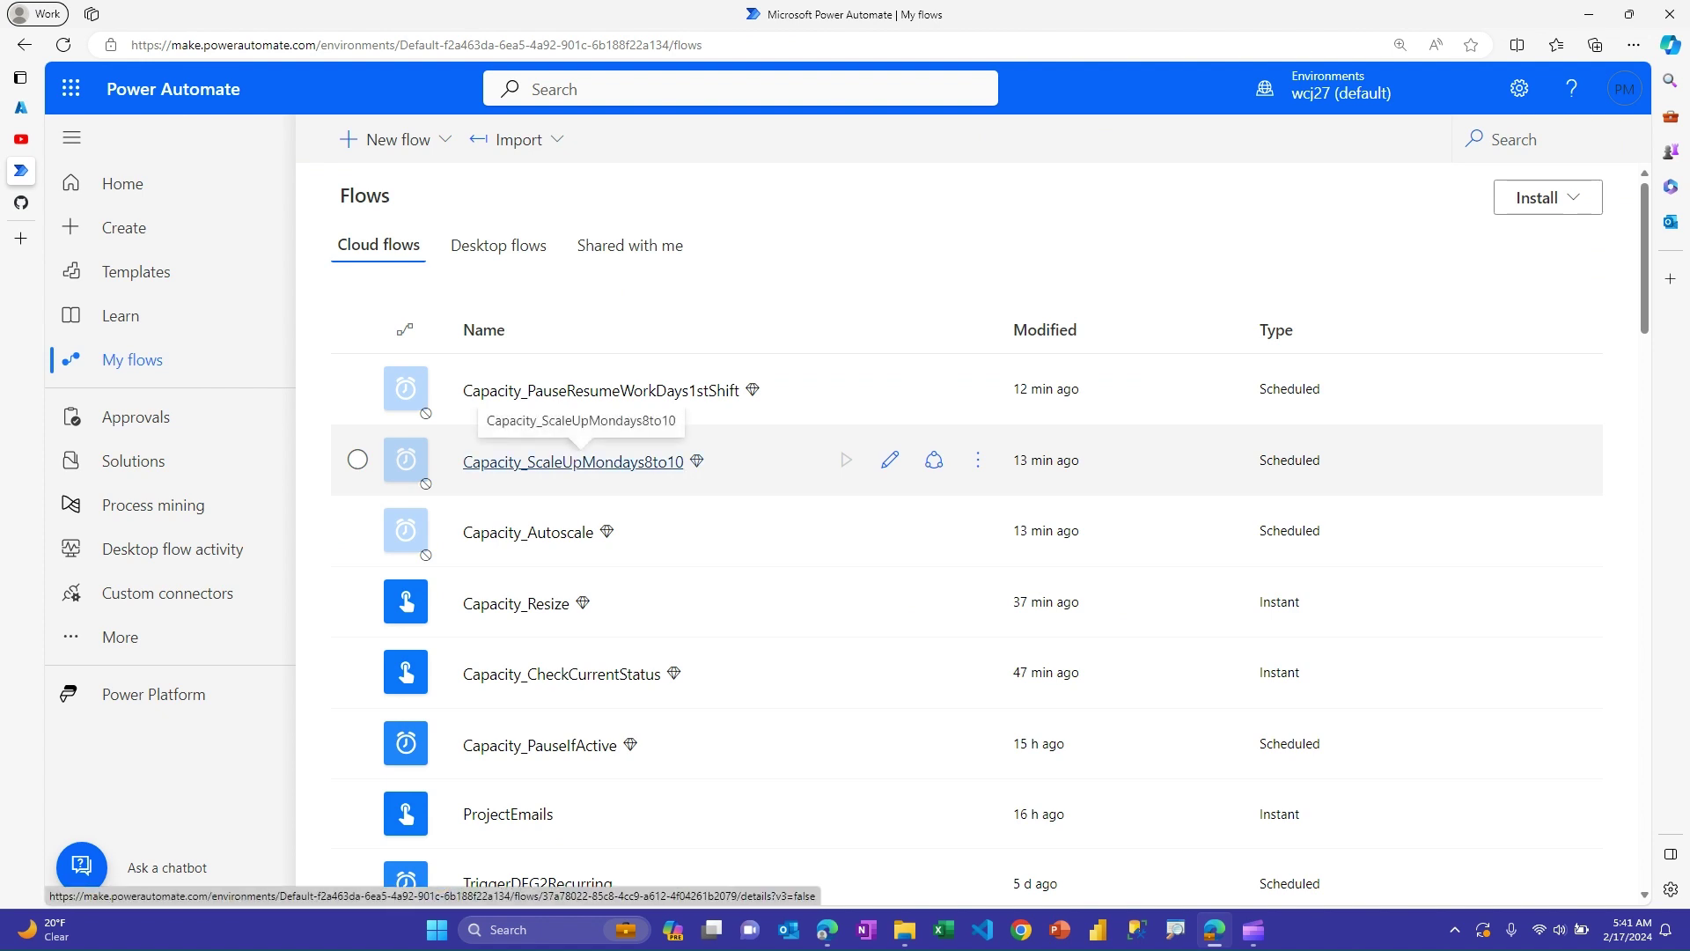
pyautogui.click(572, 461)
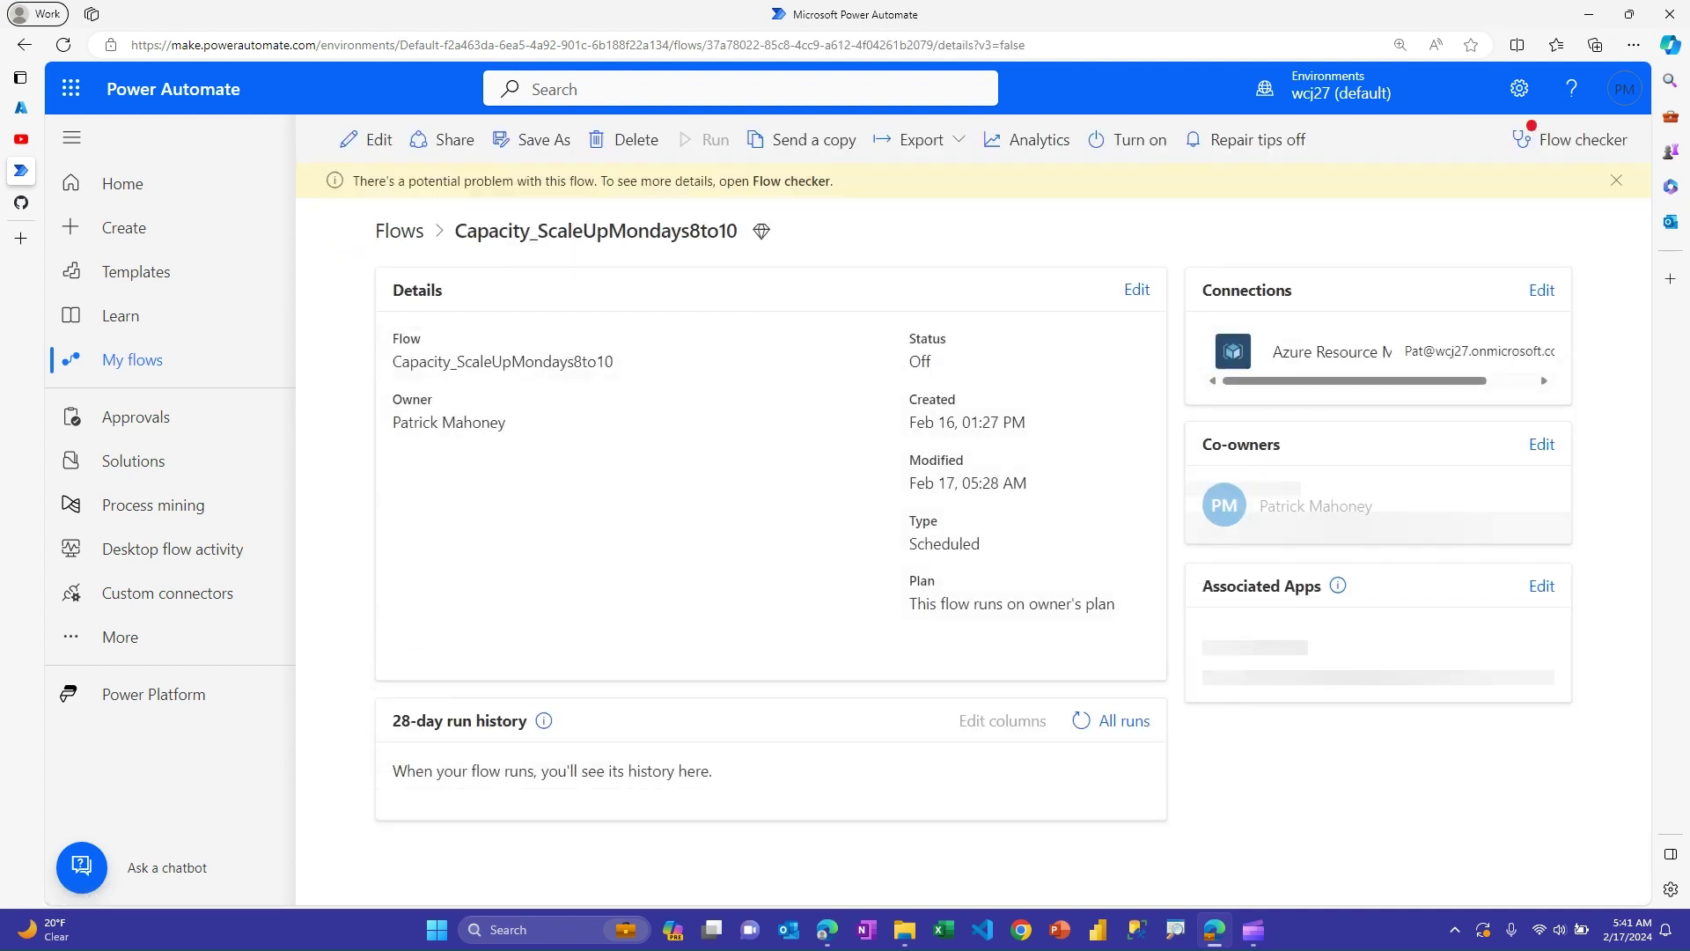
pyautogui.click(361, 139)
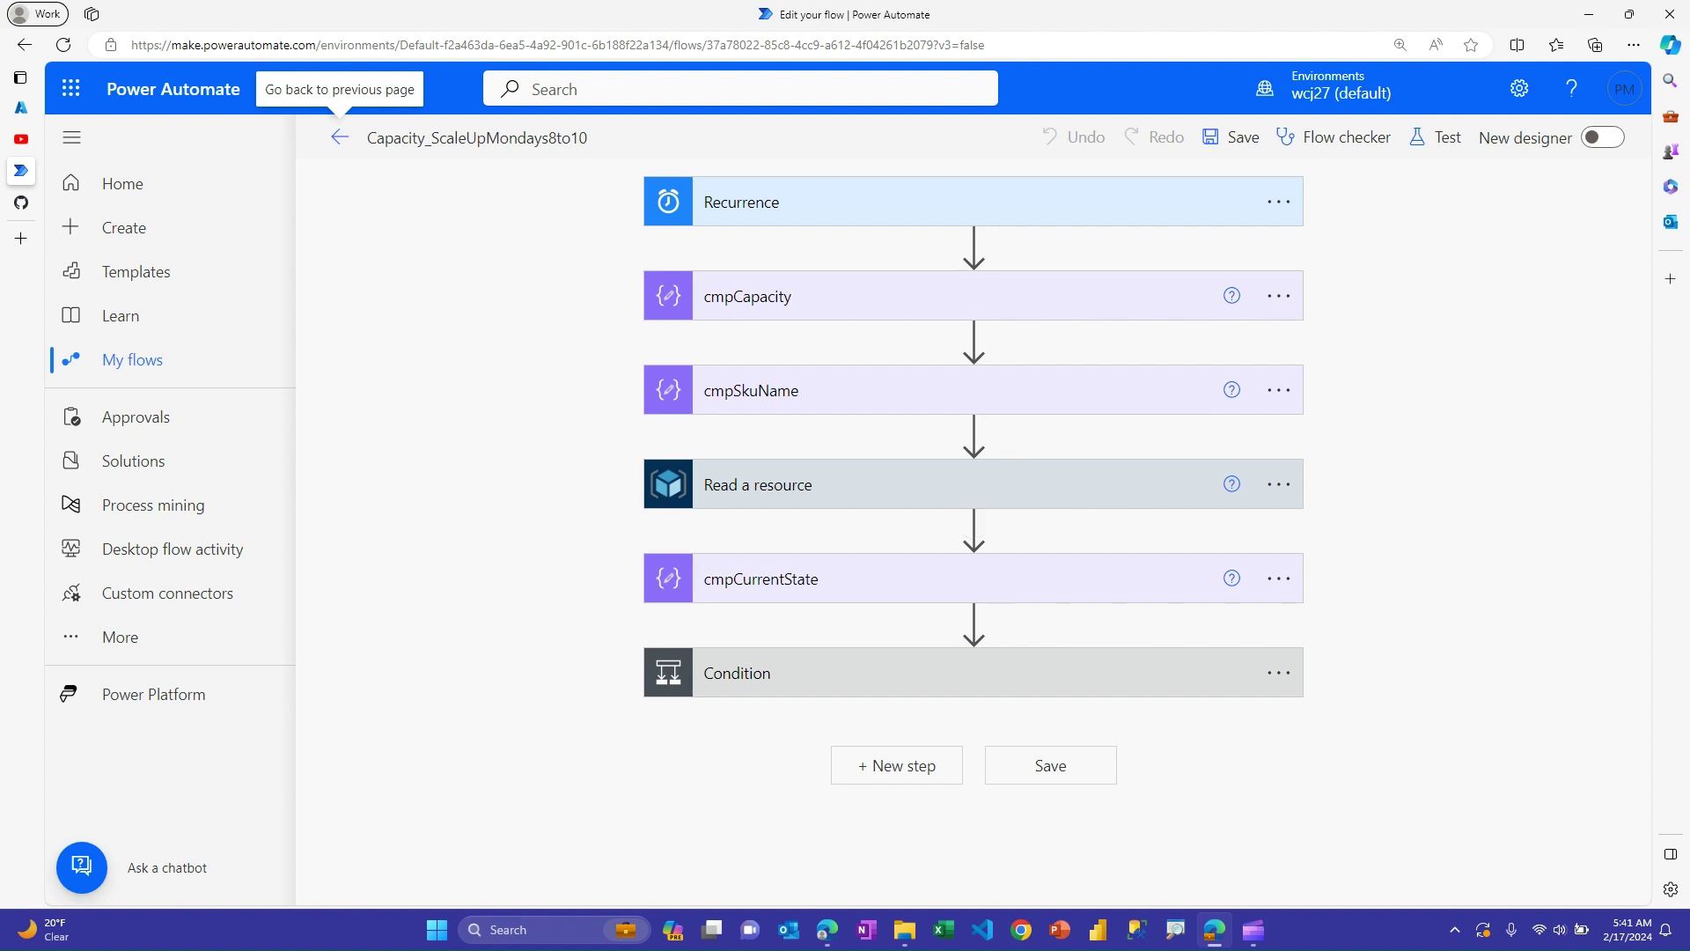
# Show the Recurrence's weekly Monday 8:00 and 10:00 Eastern Time schedule, then expand cmpCapacity.
pyautogui.click(880, 202)
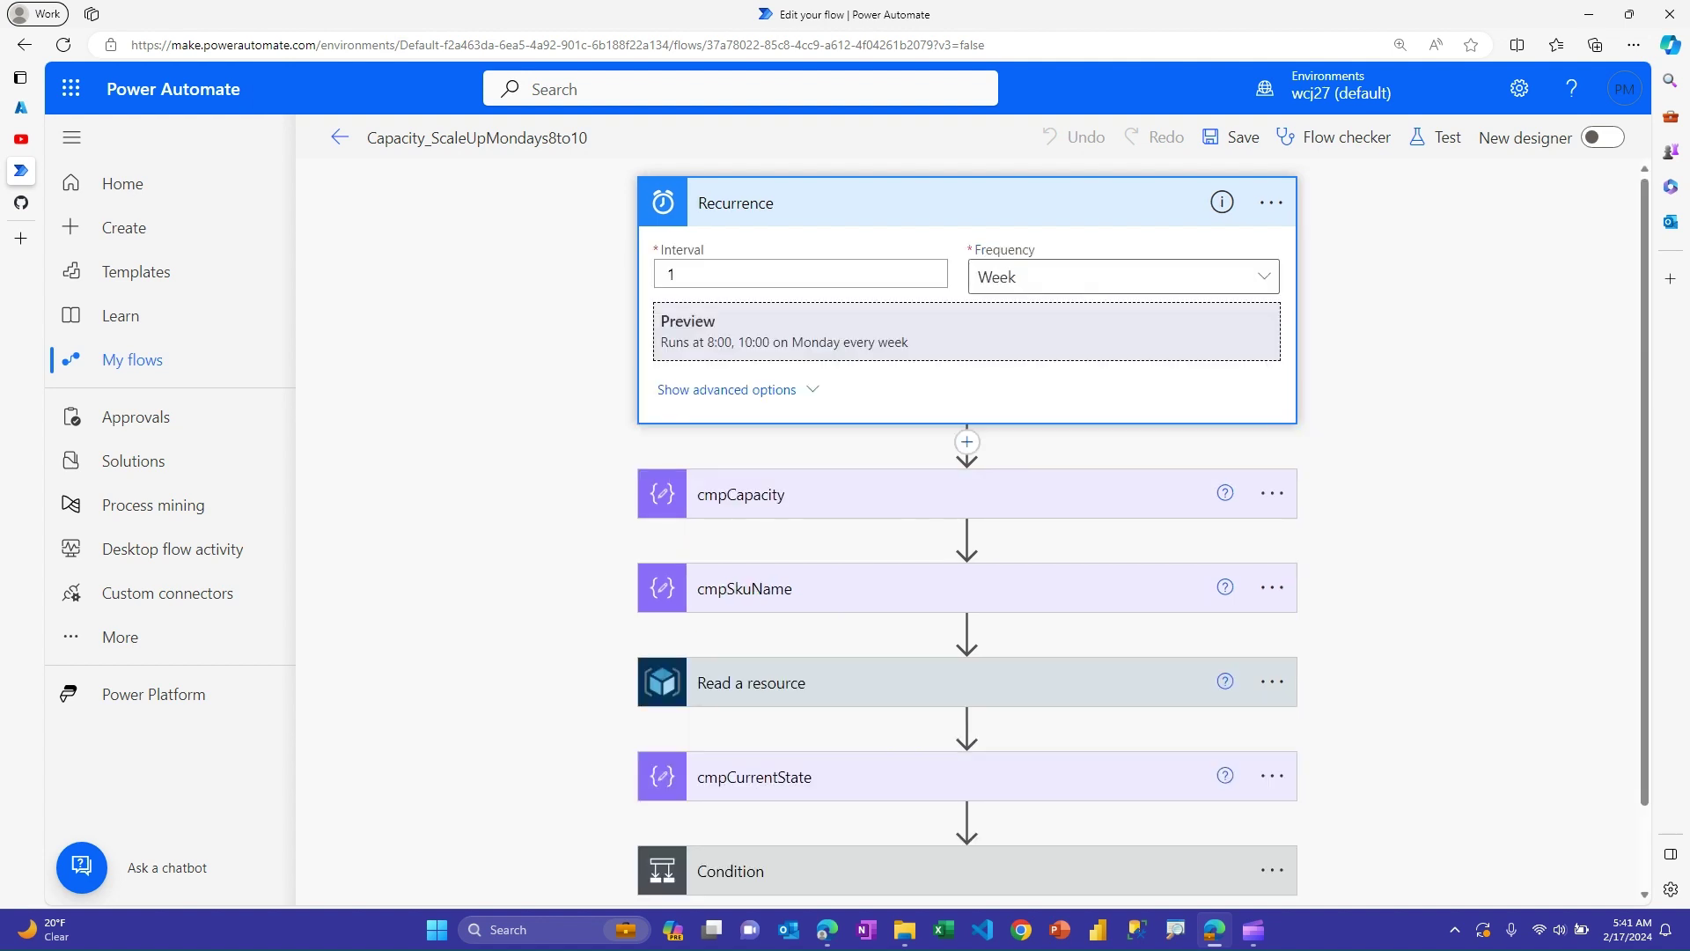
pyautogui.click(726, 389)
pyautogui.scroll(-1, 966, 528)
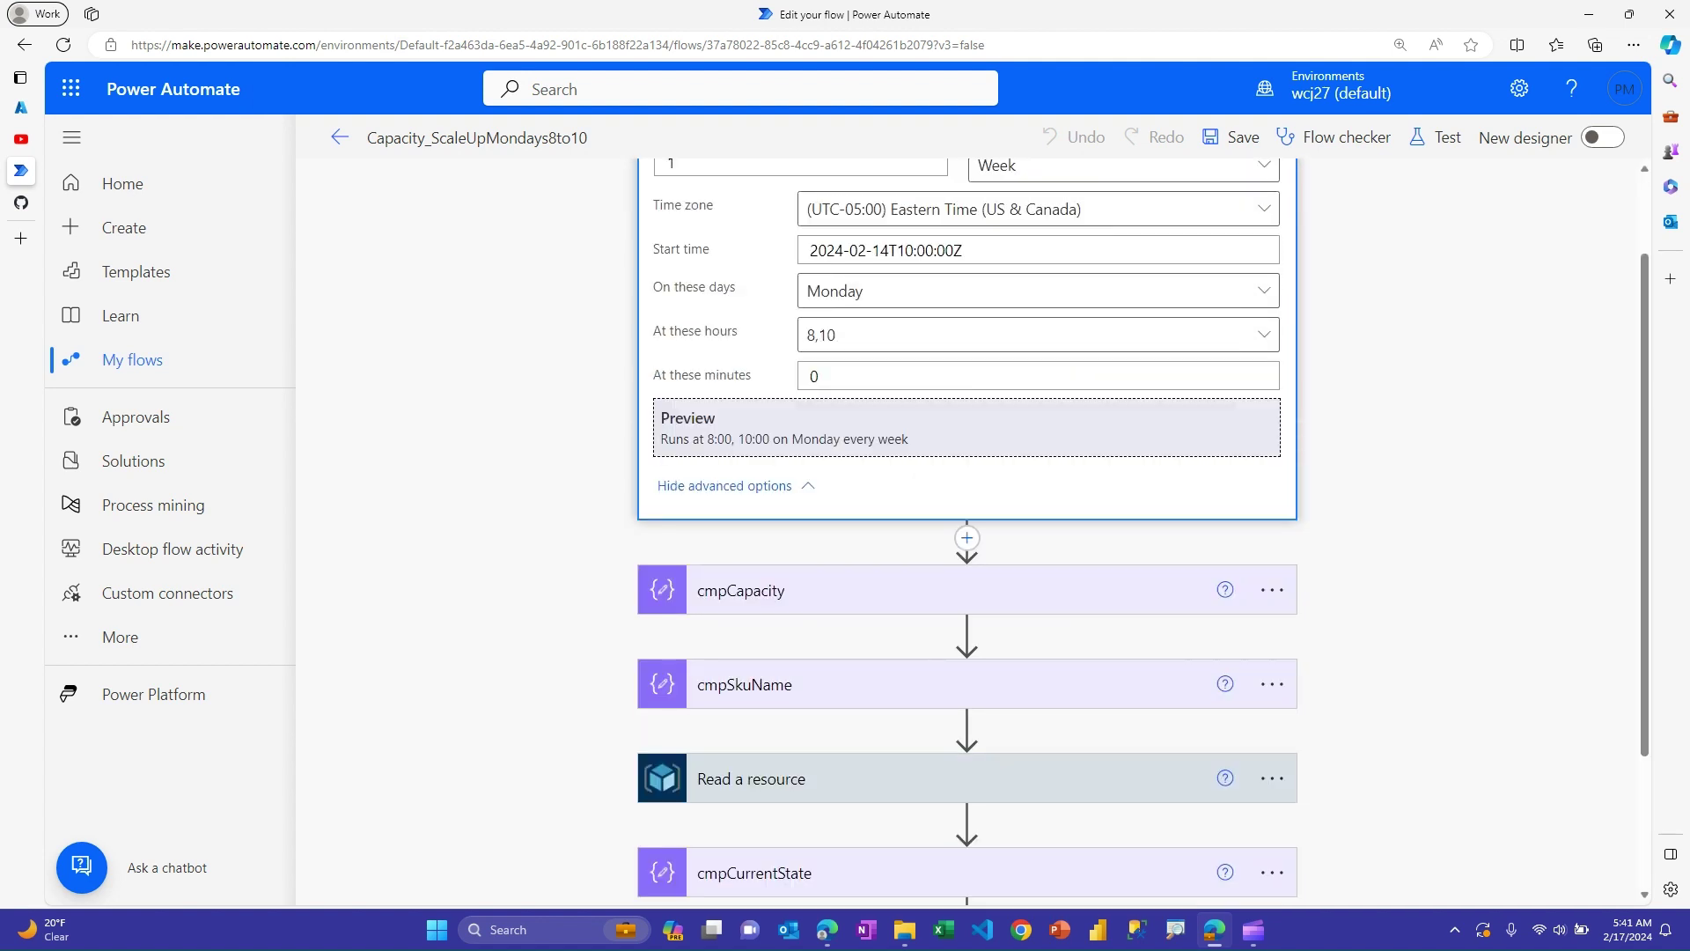
pyautogui.scroll(1, 966, 528)
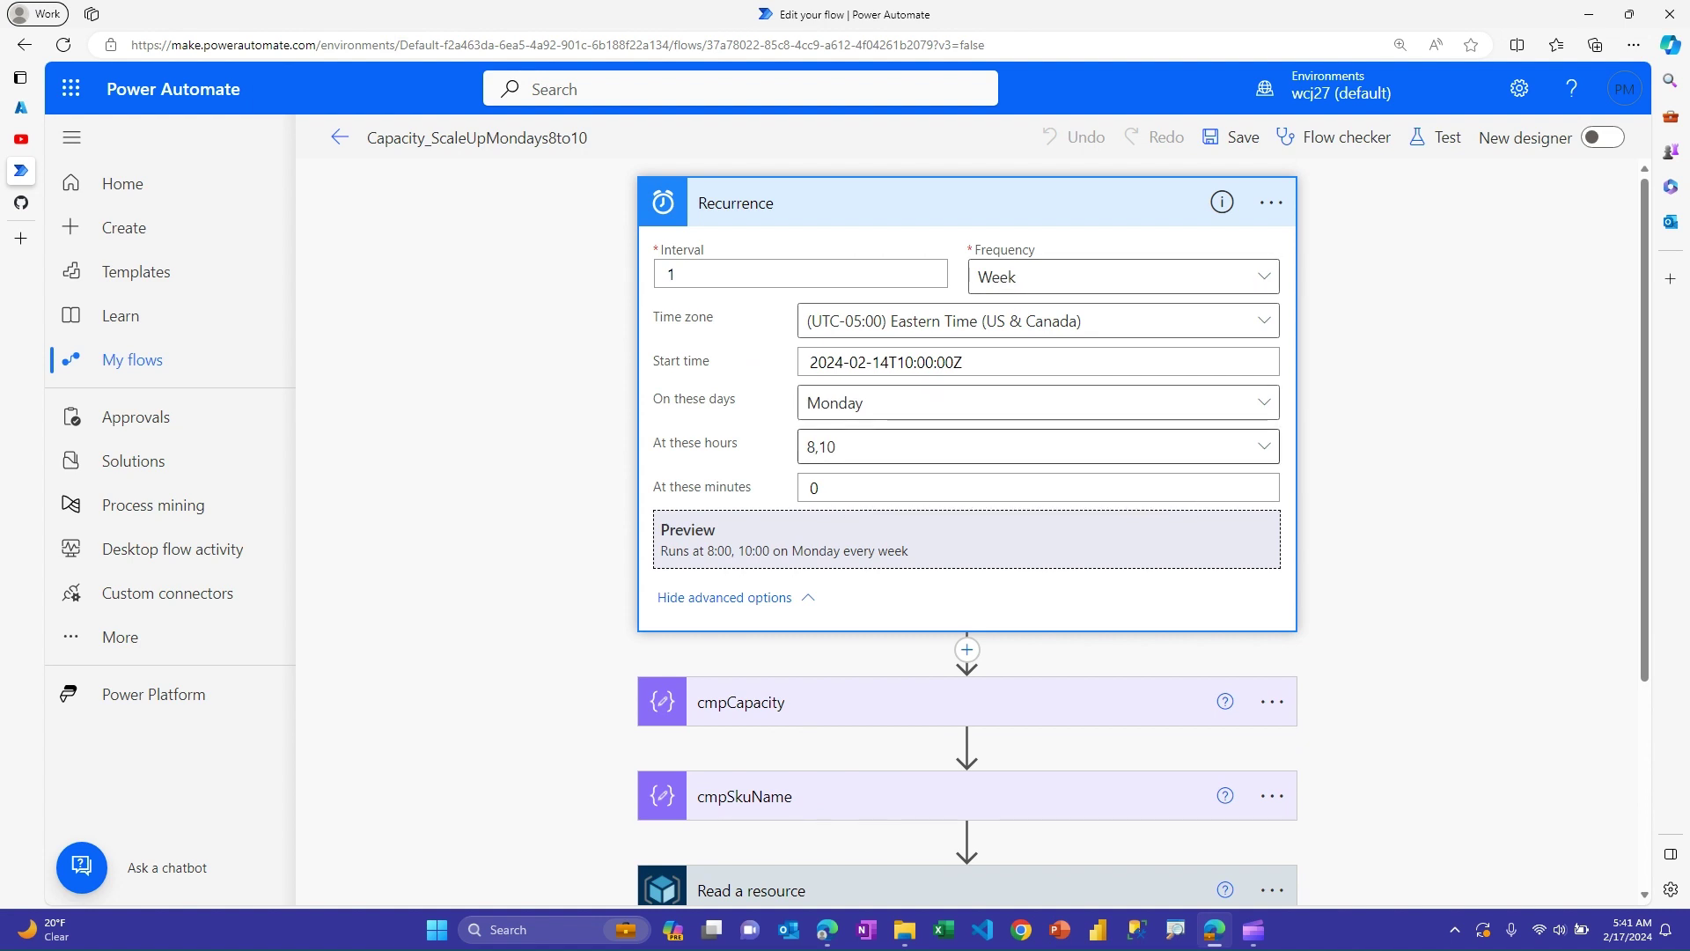
pyautogui.scroll(-1, 966, 528)
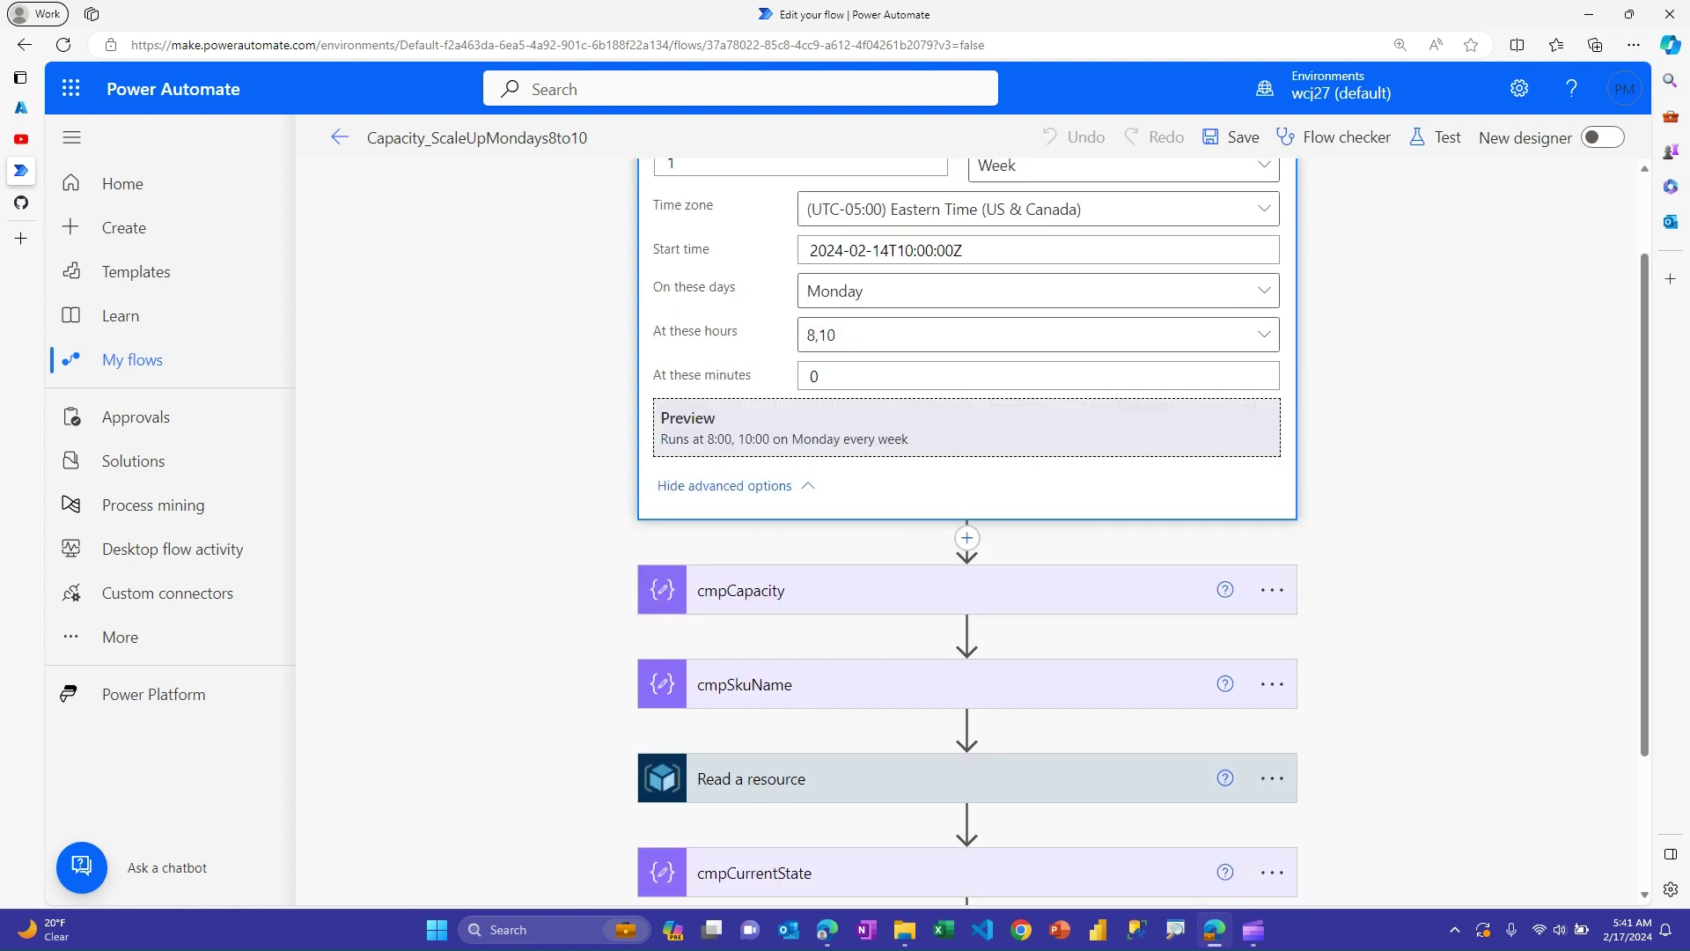
pyautogui.scroll(-2, 966, 529)
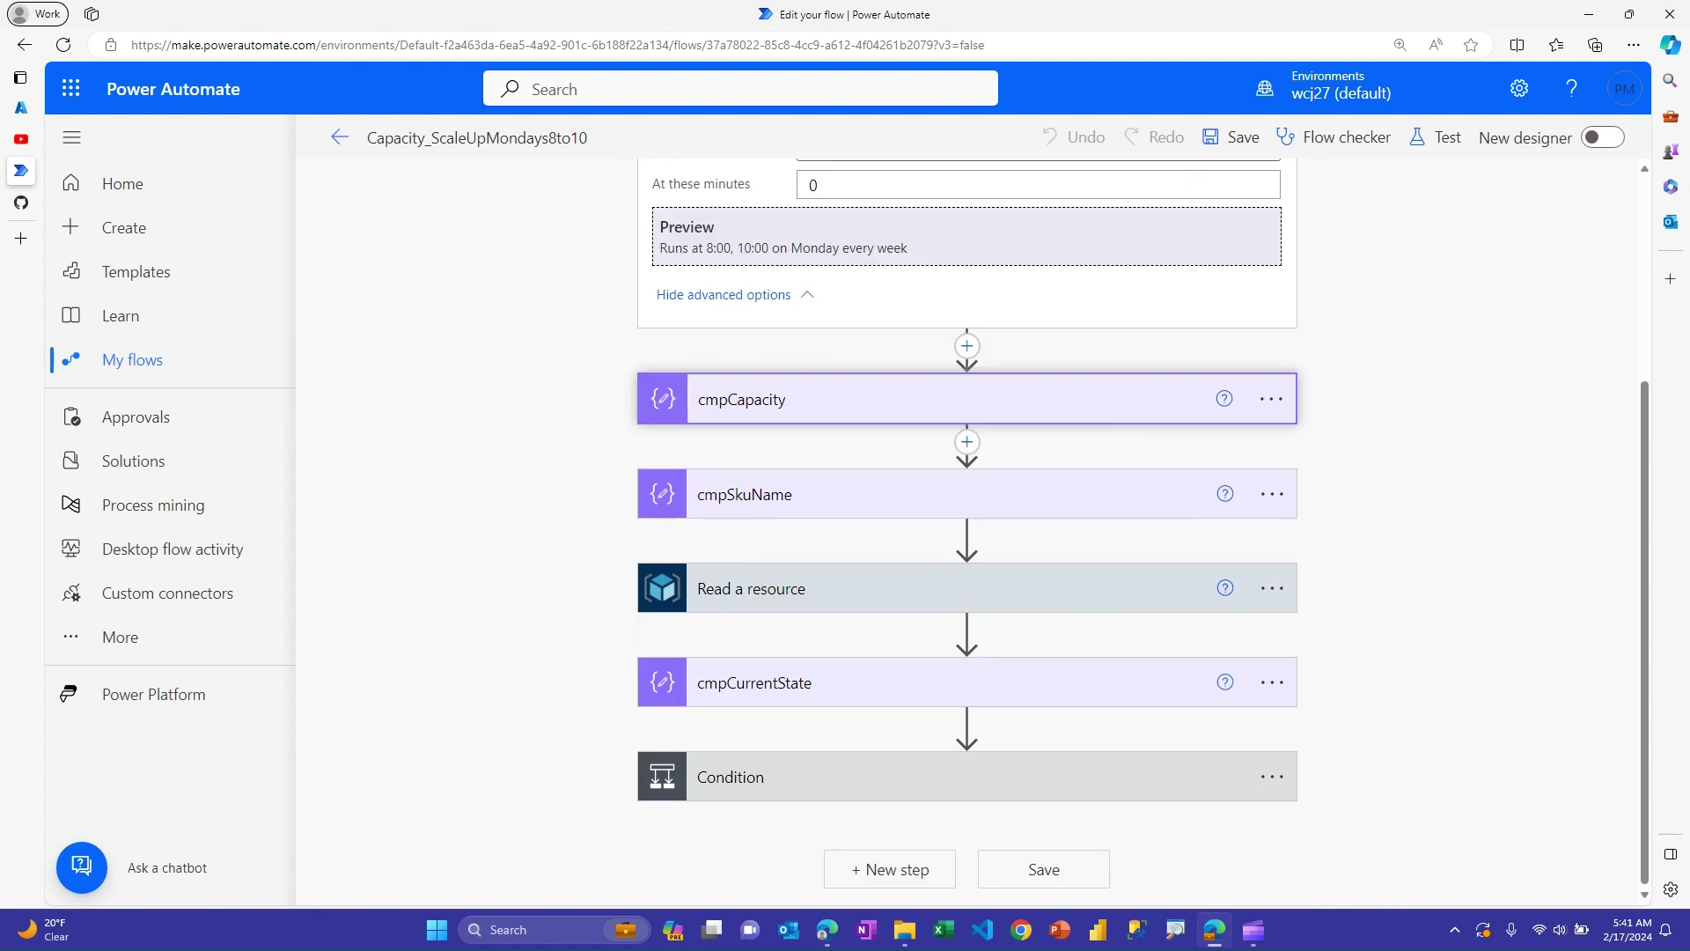
pyautogui.click(740, 399)
# Expand cmpSkuName ('F4' at hour 8, else 'F2') and Read a resource targeting Microsoft.Fabric in Demo.
pyautogui.scroll(-1, 966, 528)
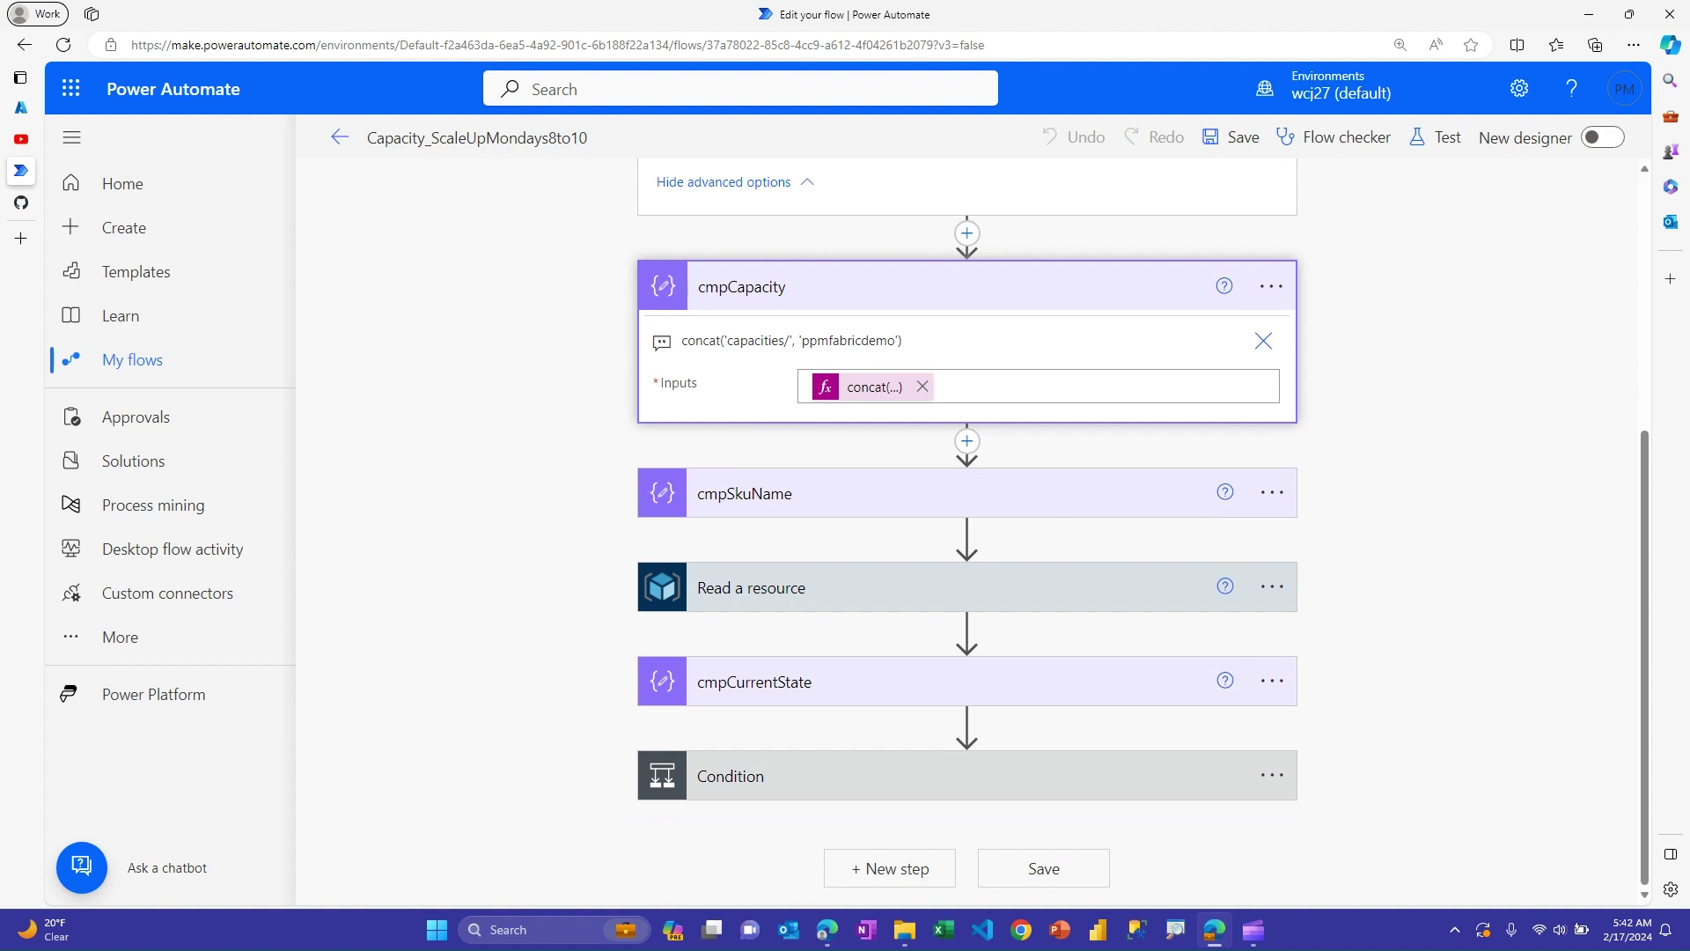
pyautogui.click(743, 493)
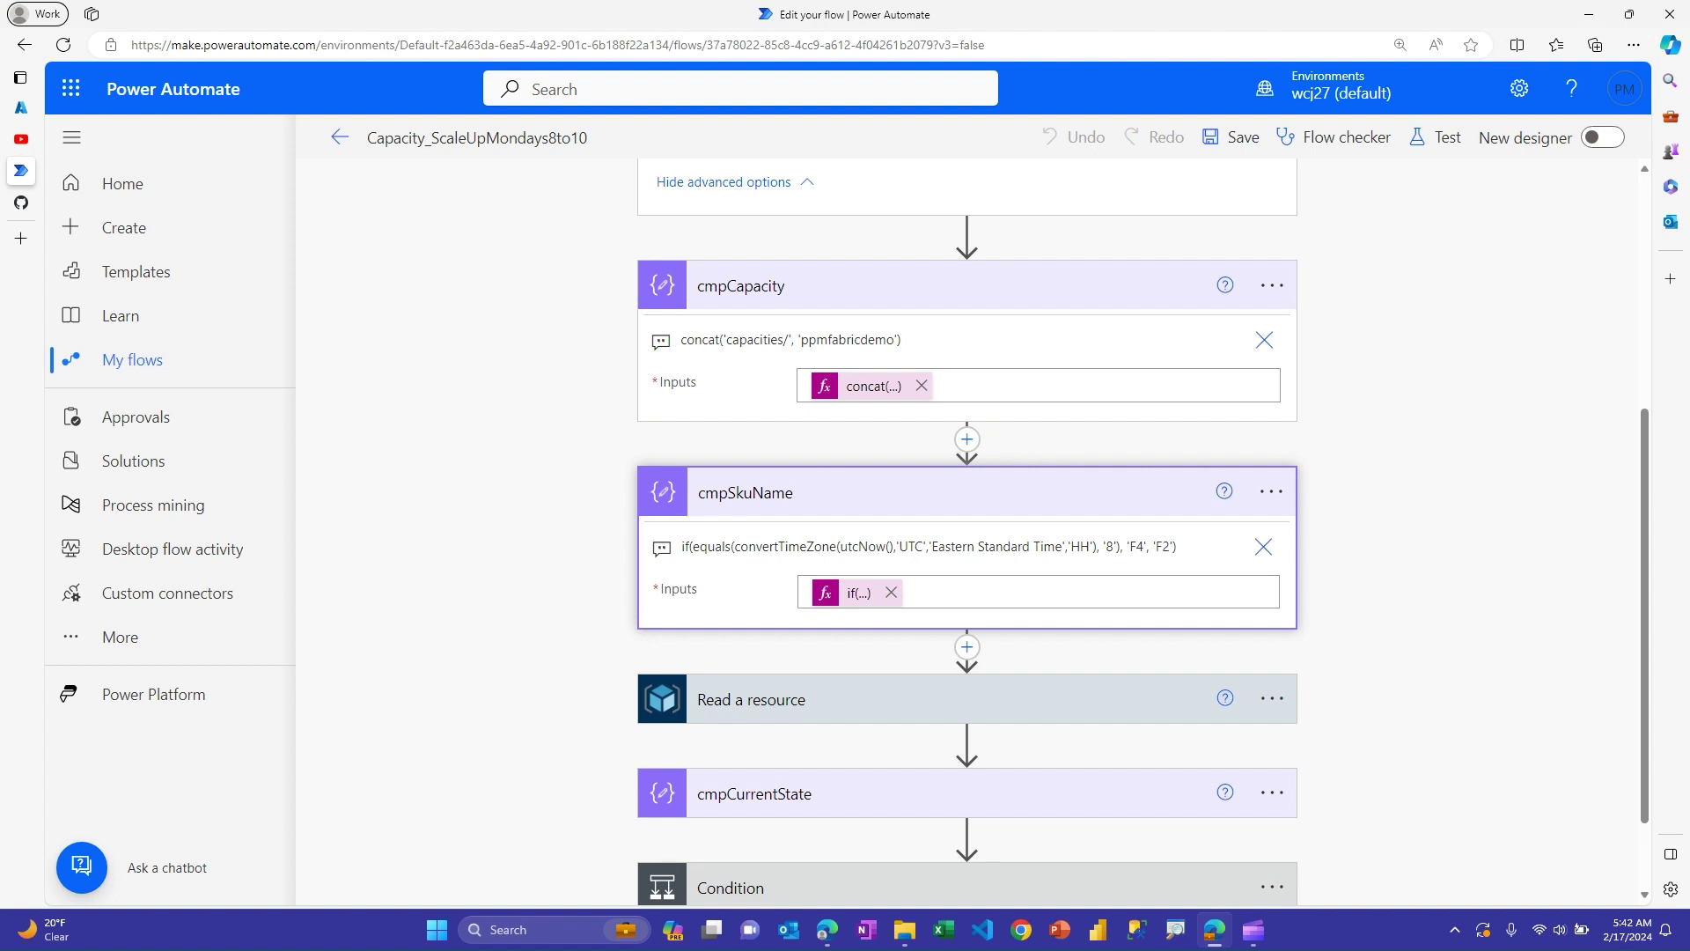
pyautogui.scroll(-2, 966, 528)
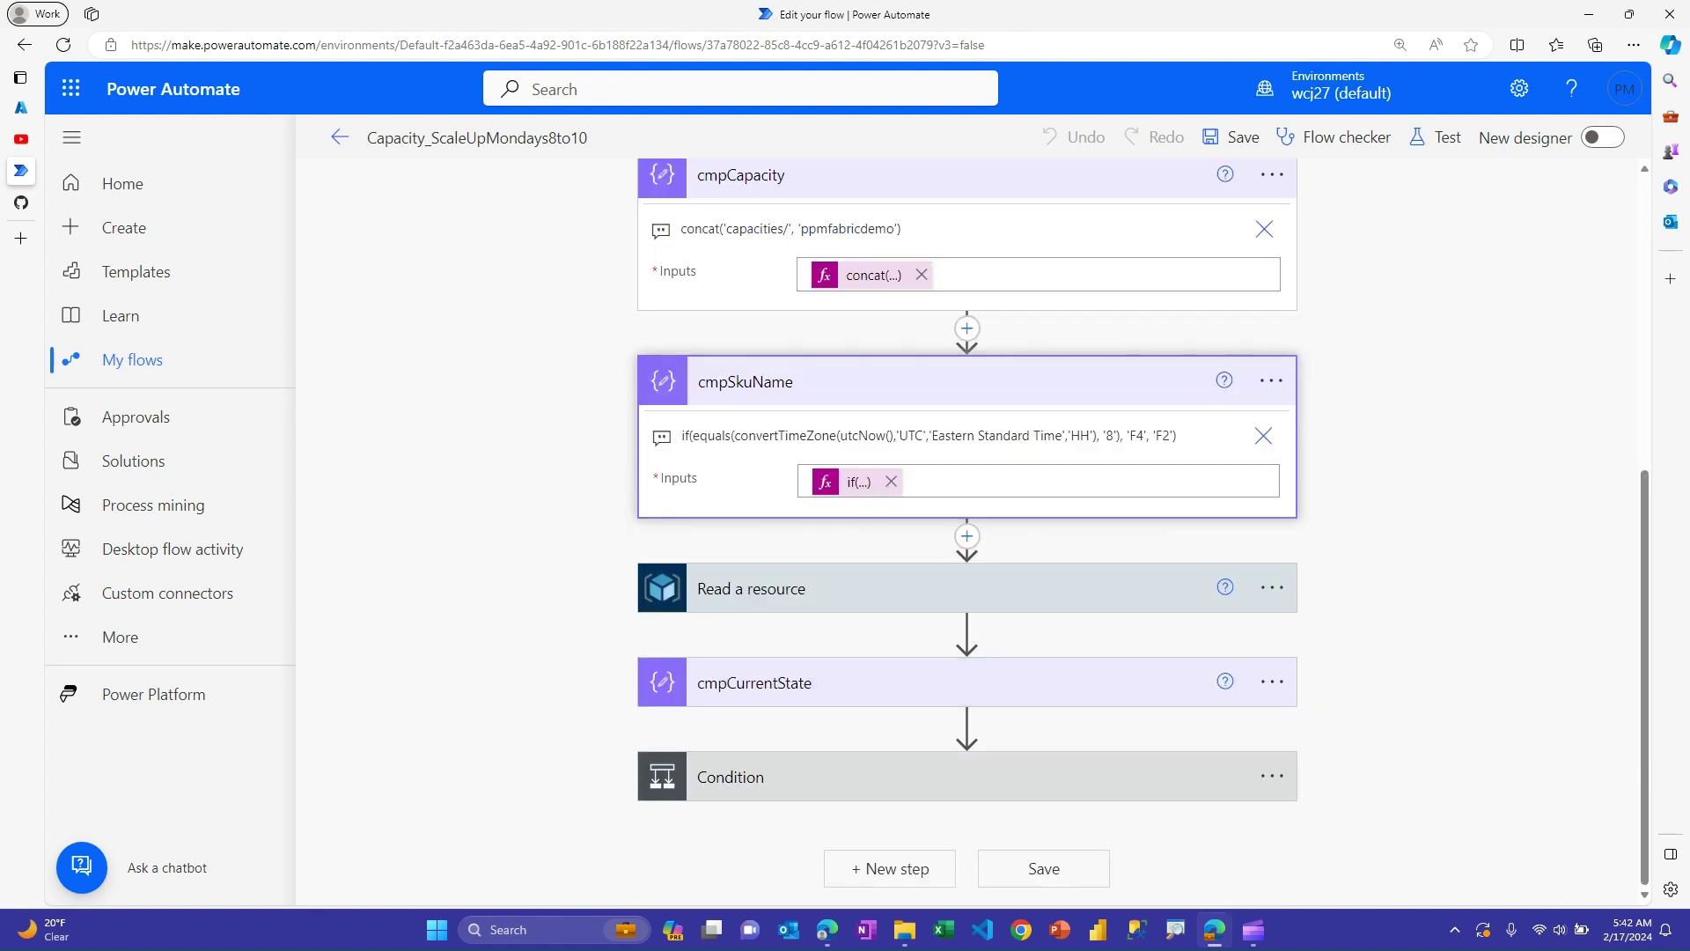
pyautogui.click(751, 588)
# Show cmpCurrentState's input and the Condition checking Outputs equals 'Active' before Create or update a resource.
pyautogui.scroll(-4, 967, 528)
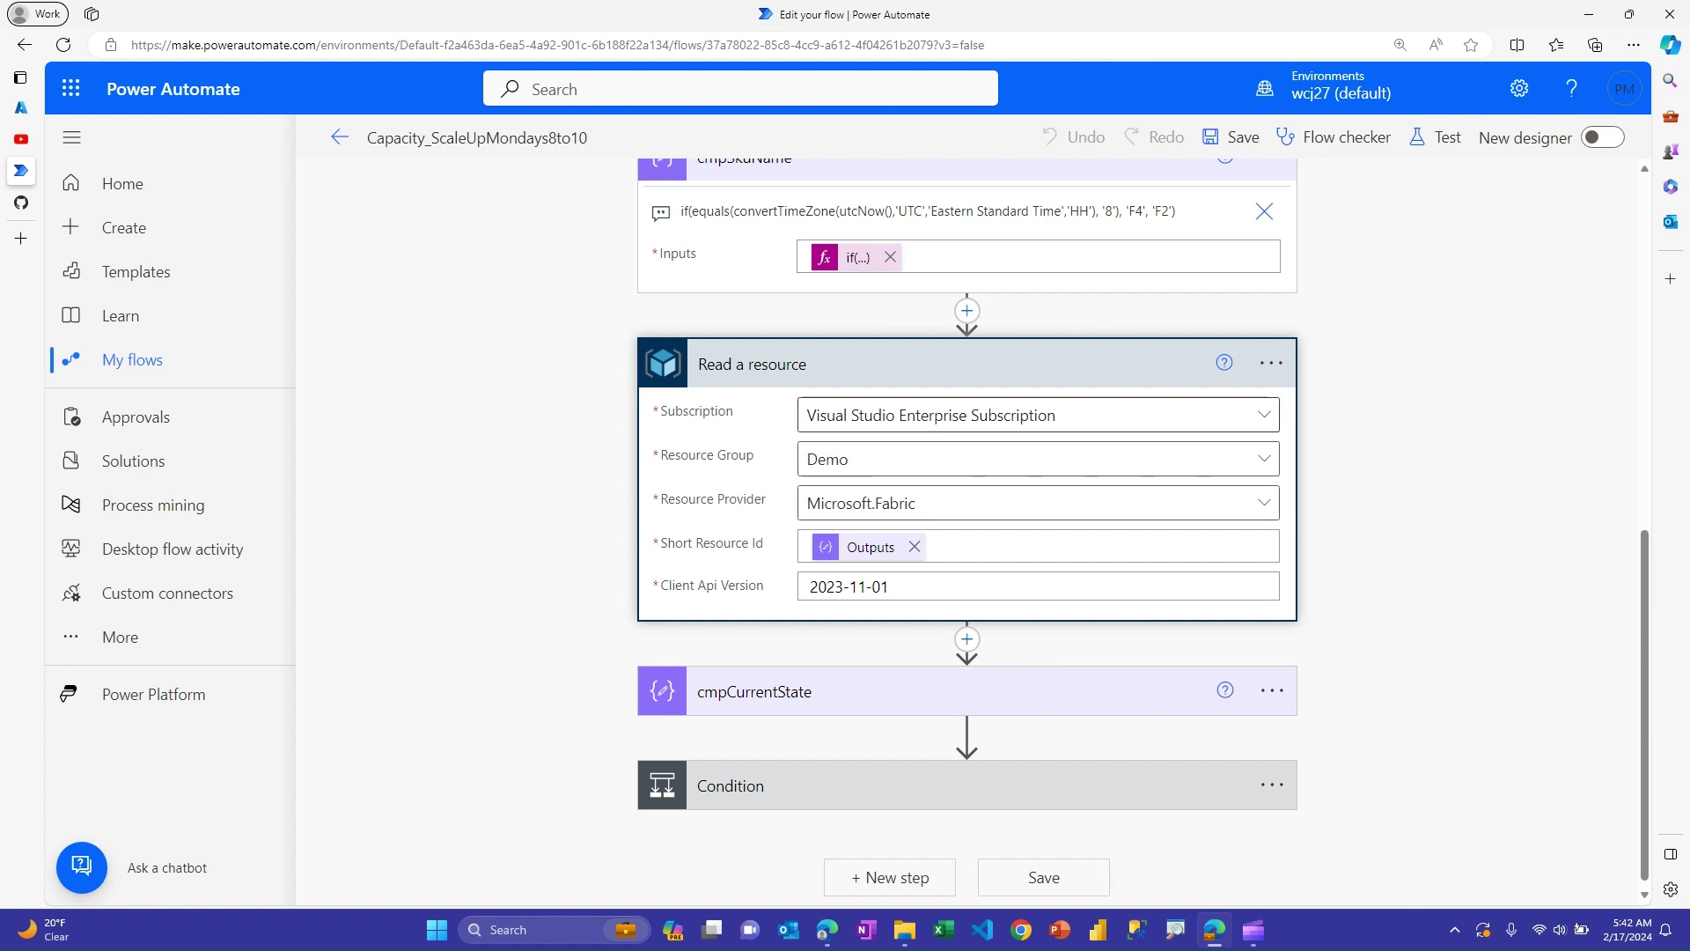
pyautogui.click(755, 691)
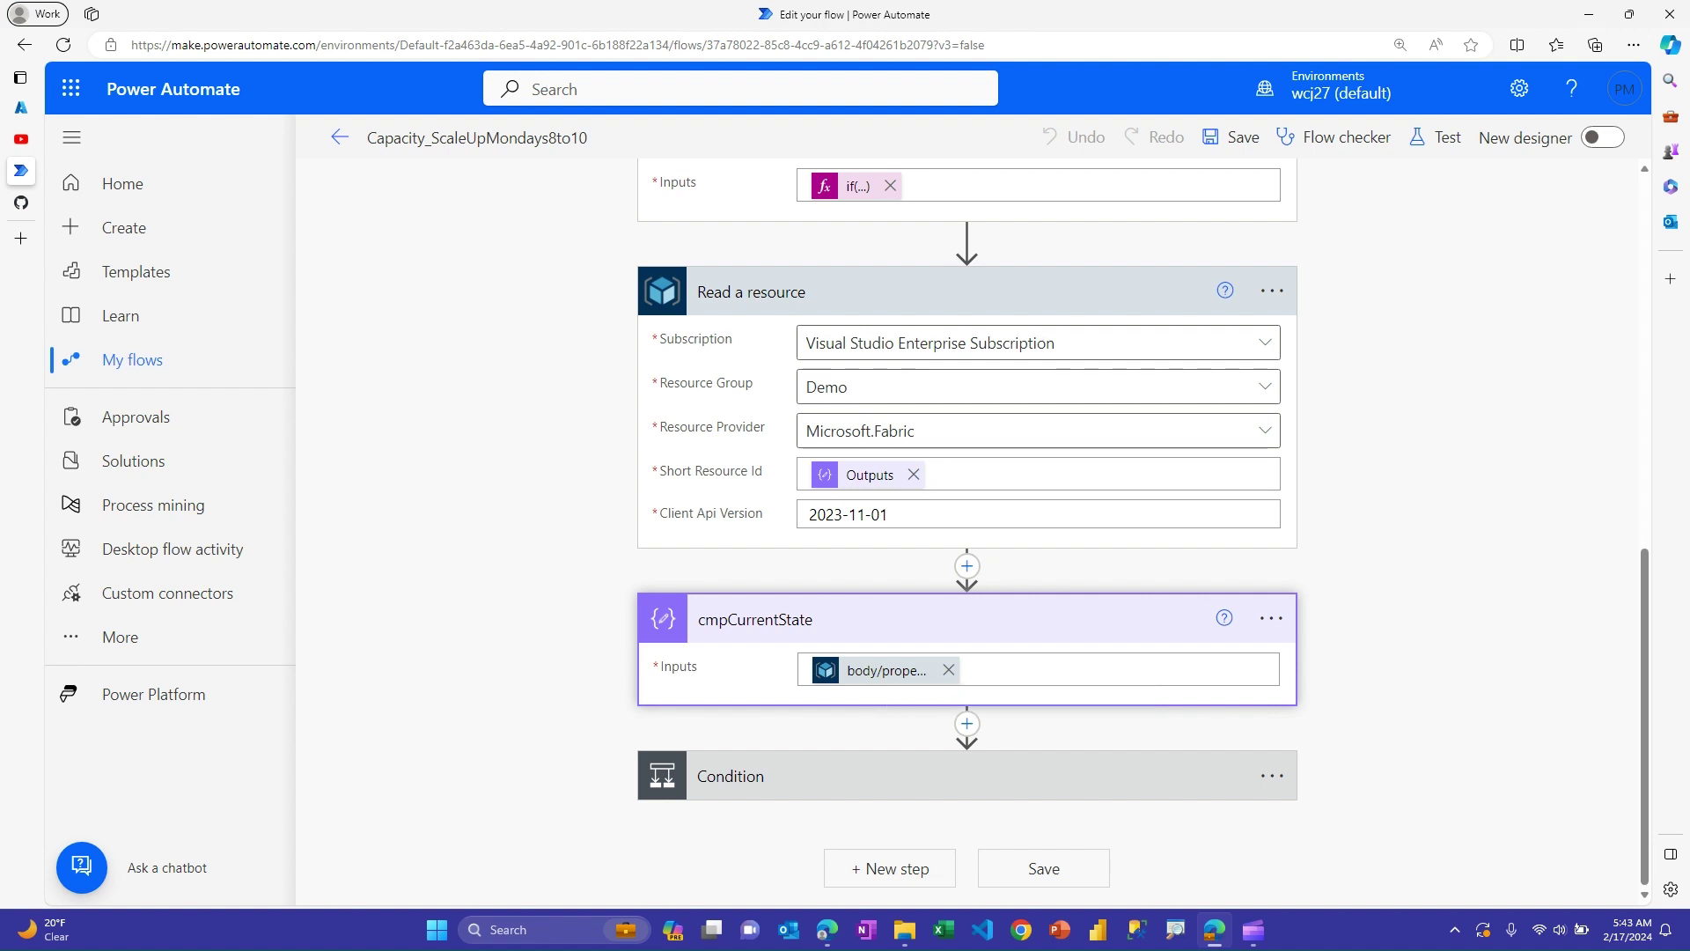
pyautogui.click(730, 775)
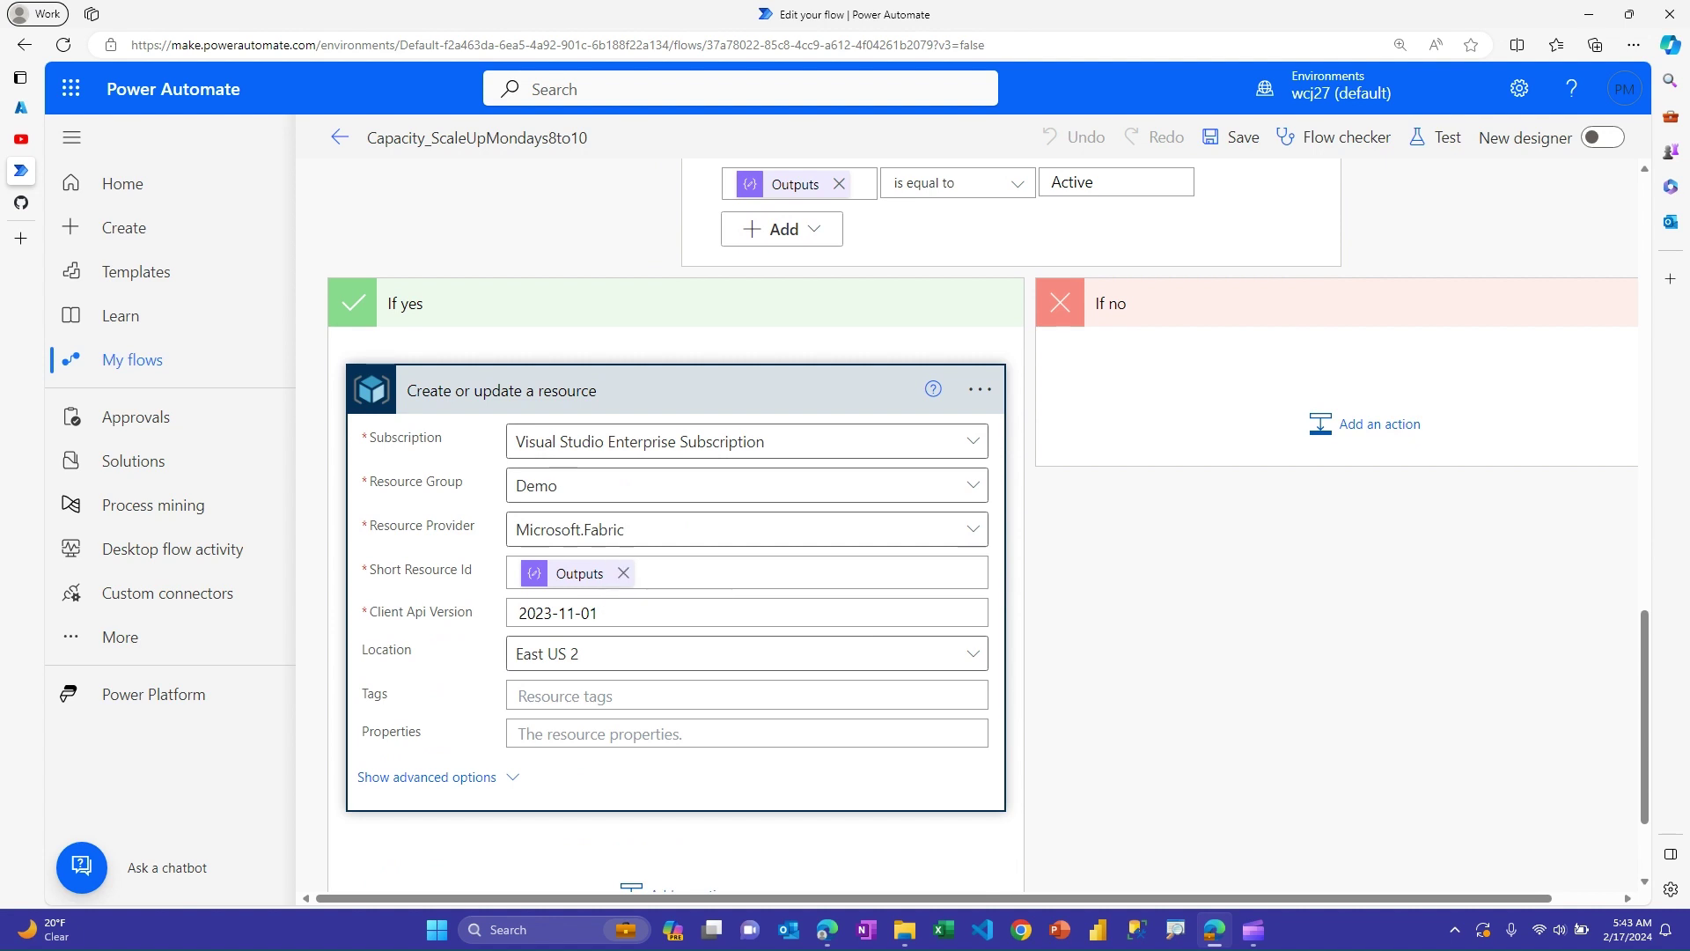
# Reveal Create or update a resource's advanced options, where SKU Name comes from cmpSkuName (F4 or F2).
pyautogui.click(427, 776)
pyautogui.scroll(-5, 669, 528)
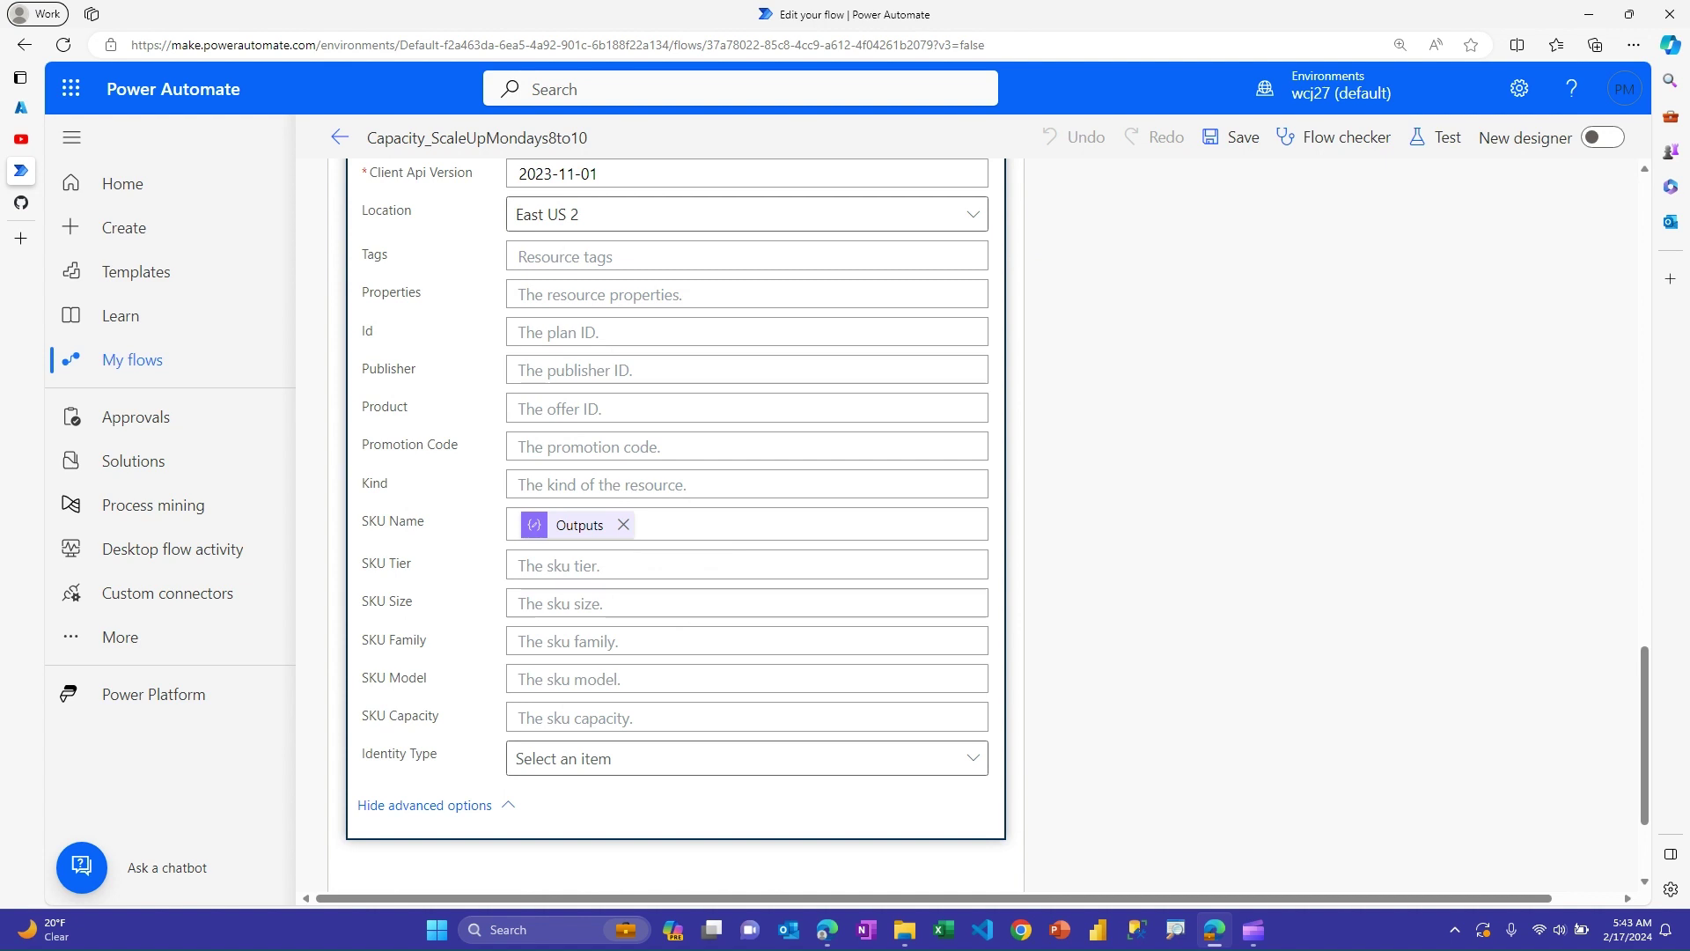
pyautogui.scroll(15, 994, 528)
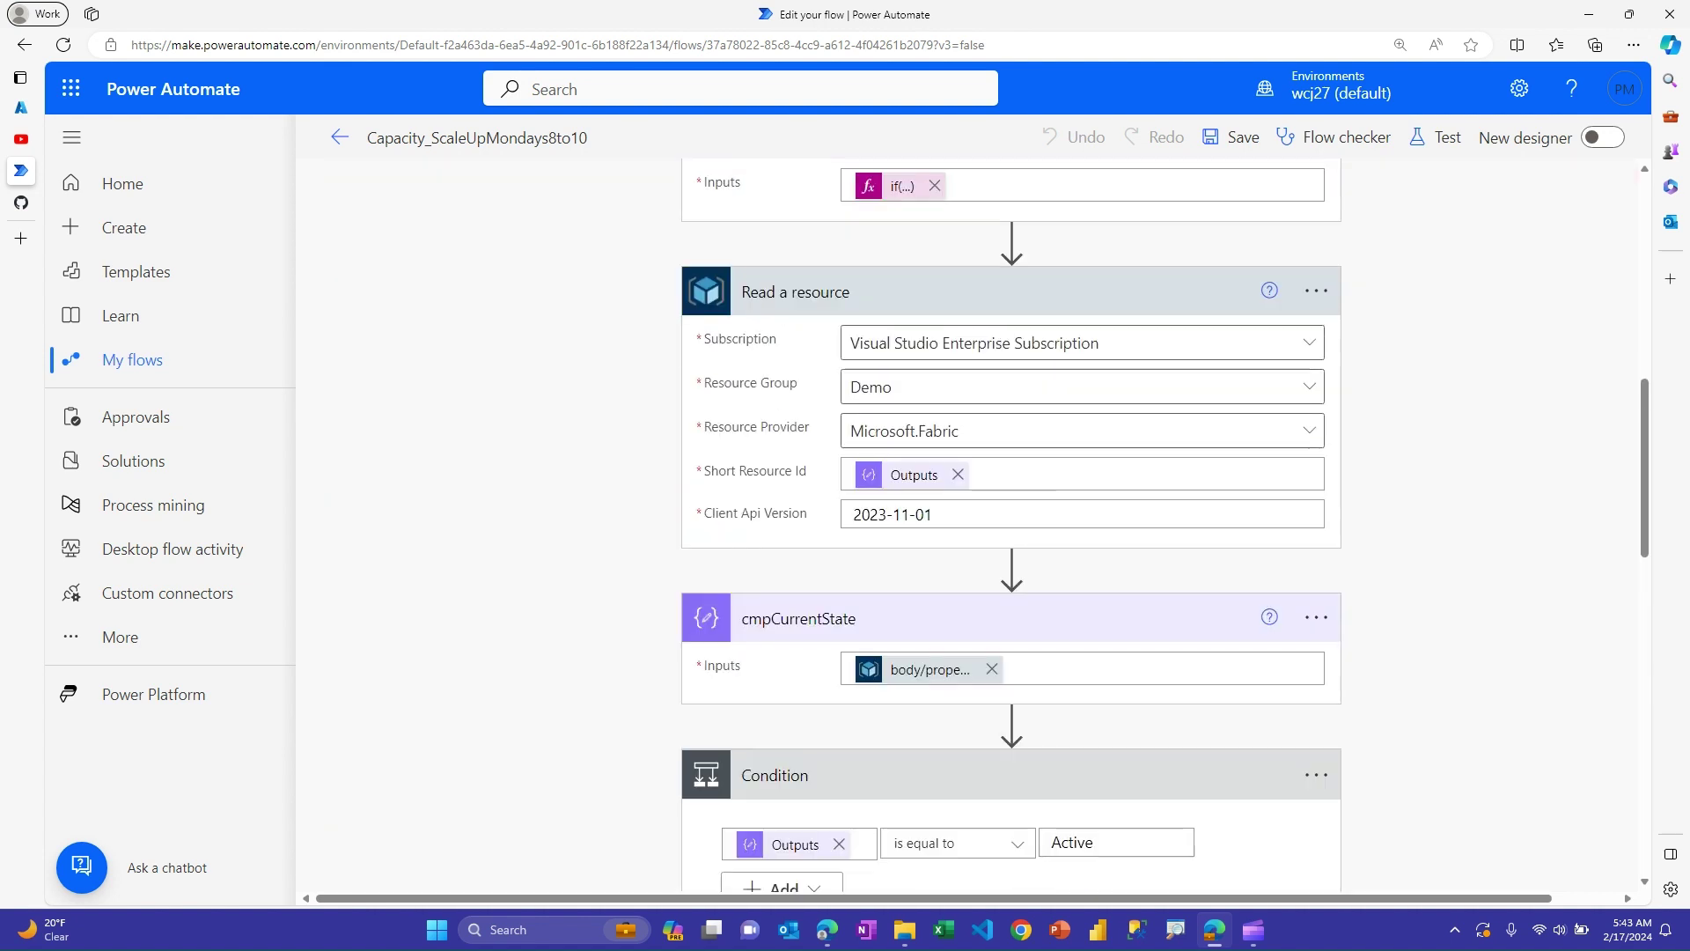
pyautogui.scroll(10, 1011, 529)
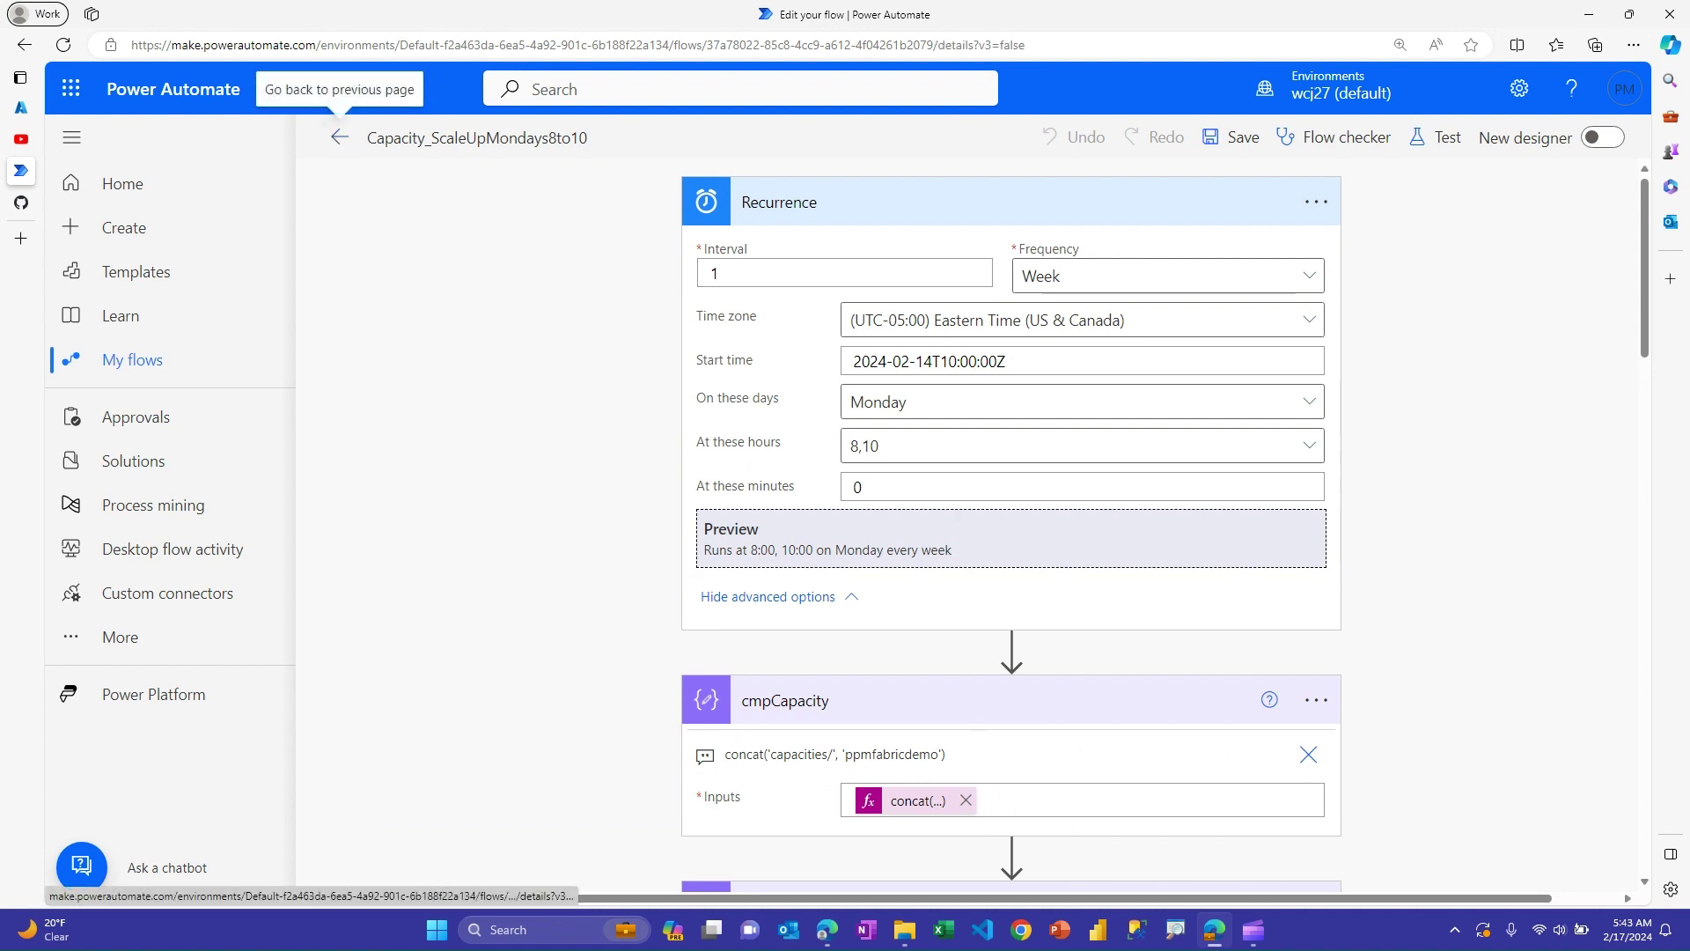
# Go back to the Cloud flows list and open Capacity_Autoscale's details page.
pyautogui.click(339, 137)
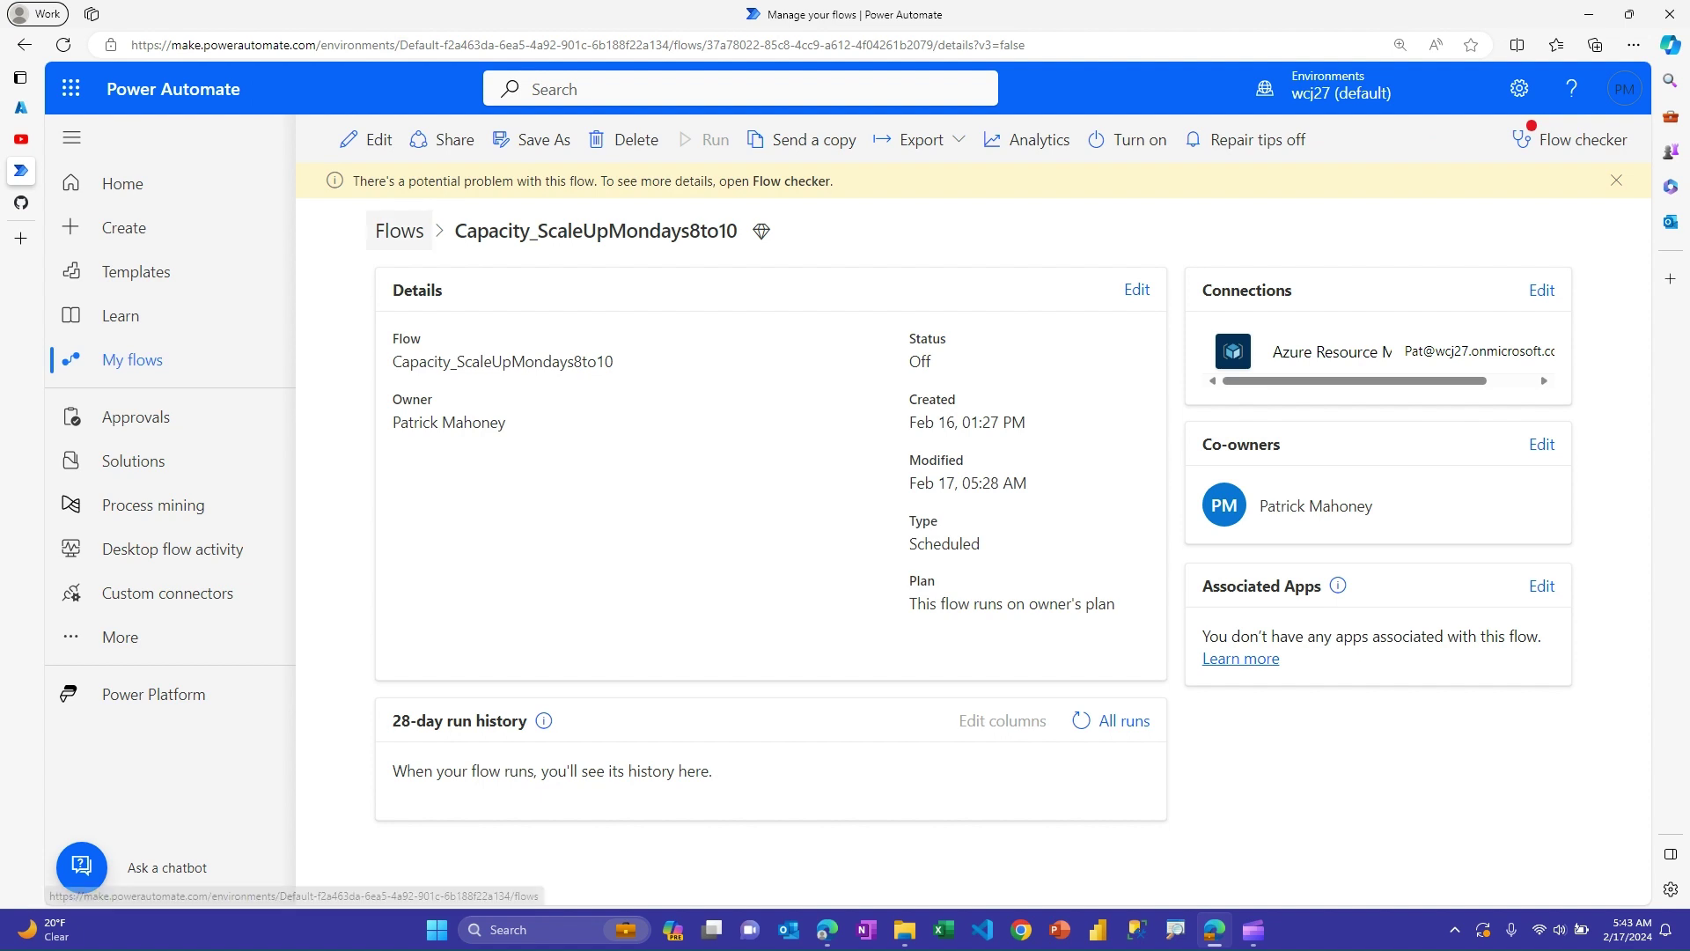
pyautogui.click(398, 231)
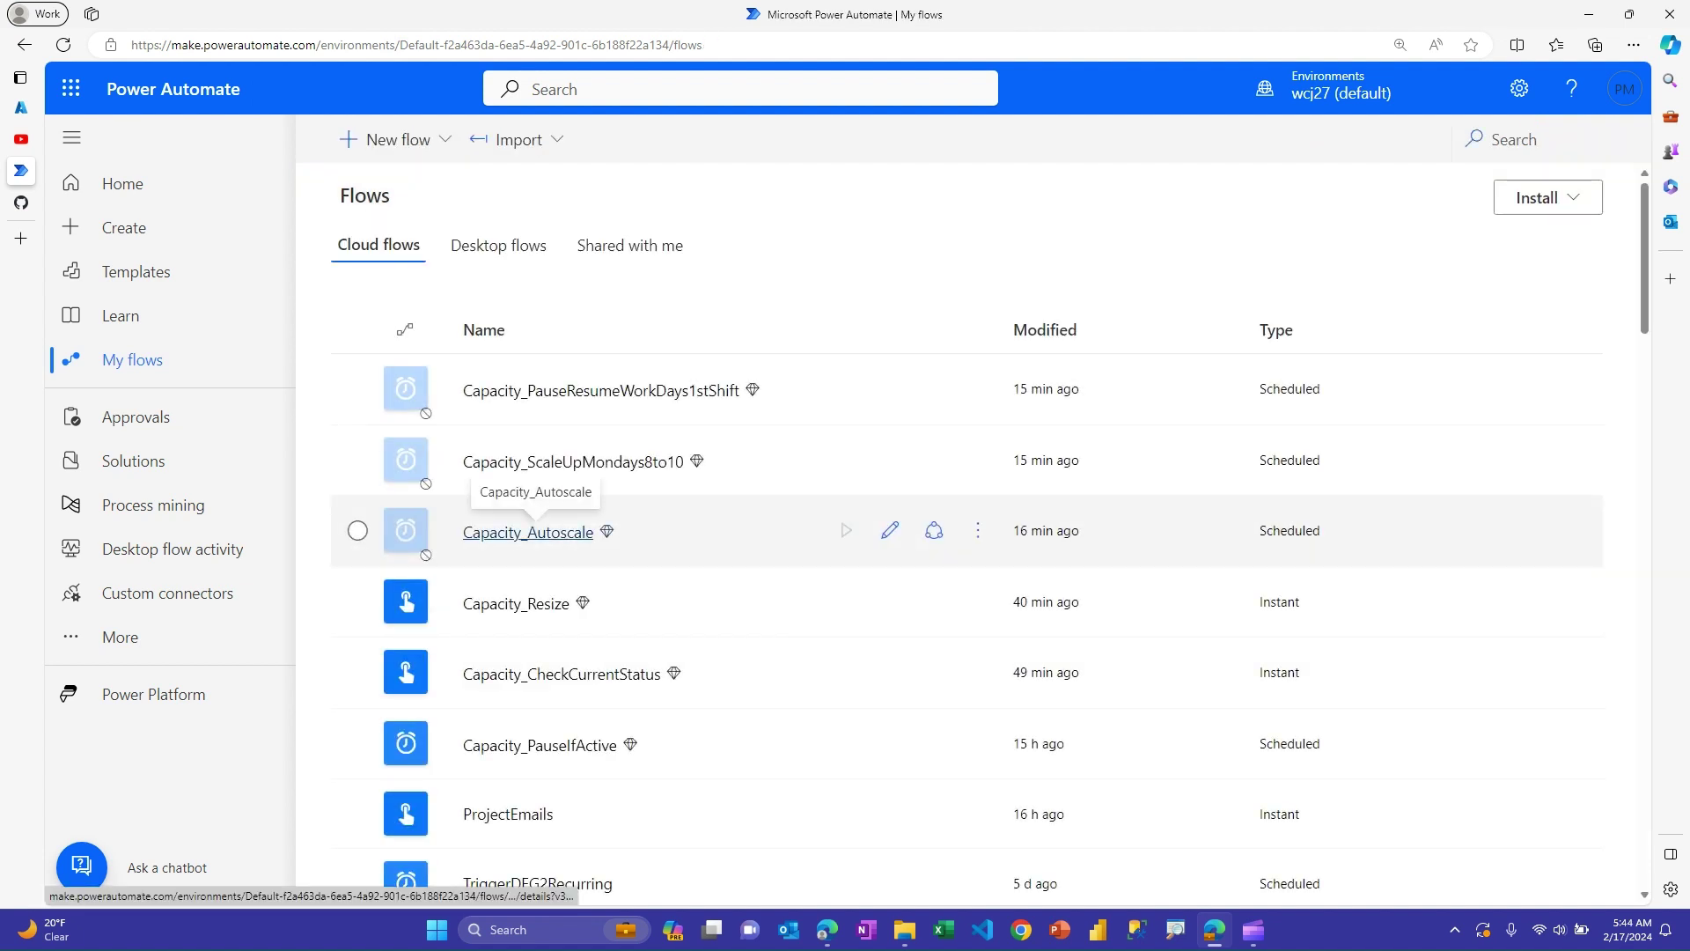
pyautogui.click(528, 532)
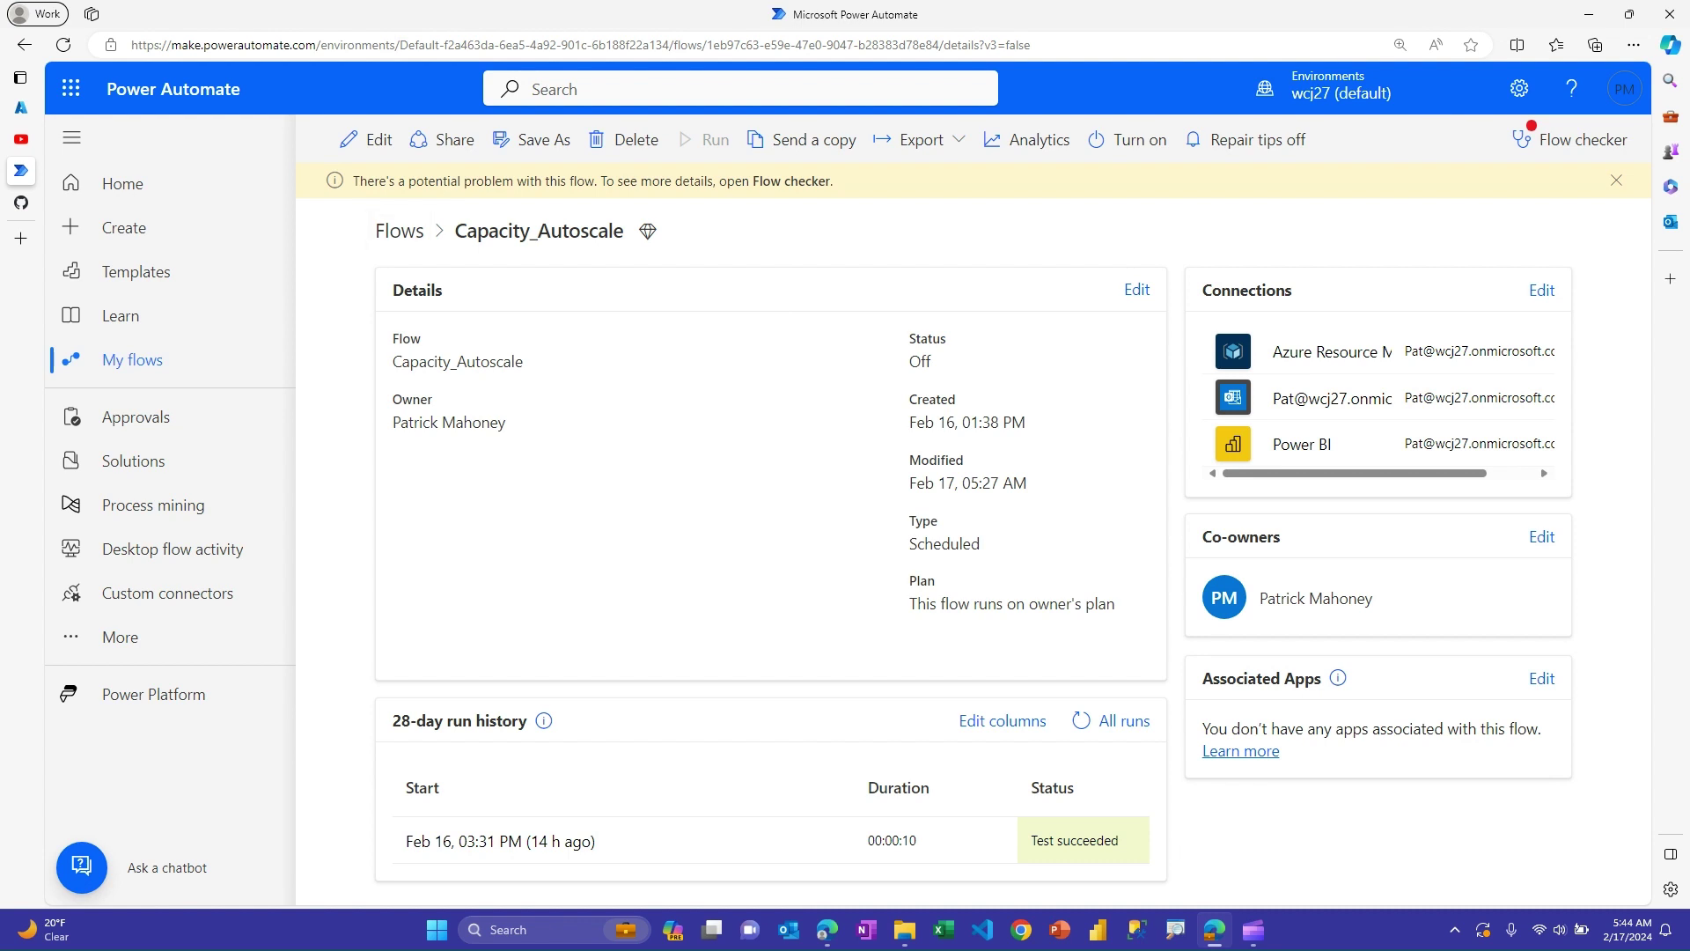
# Open Capacity_Autoscale in the editor and expand its every-3-hours Recurrence and InputIDs steps.
pyautogui.click(345, 139)
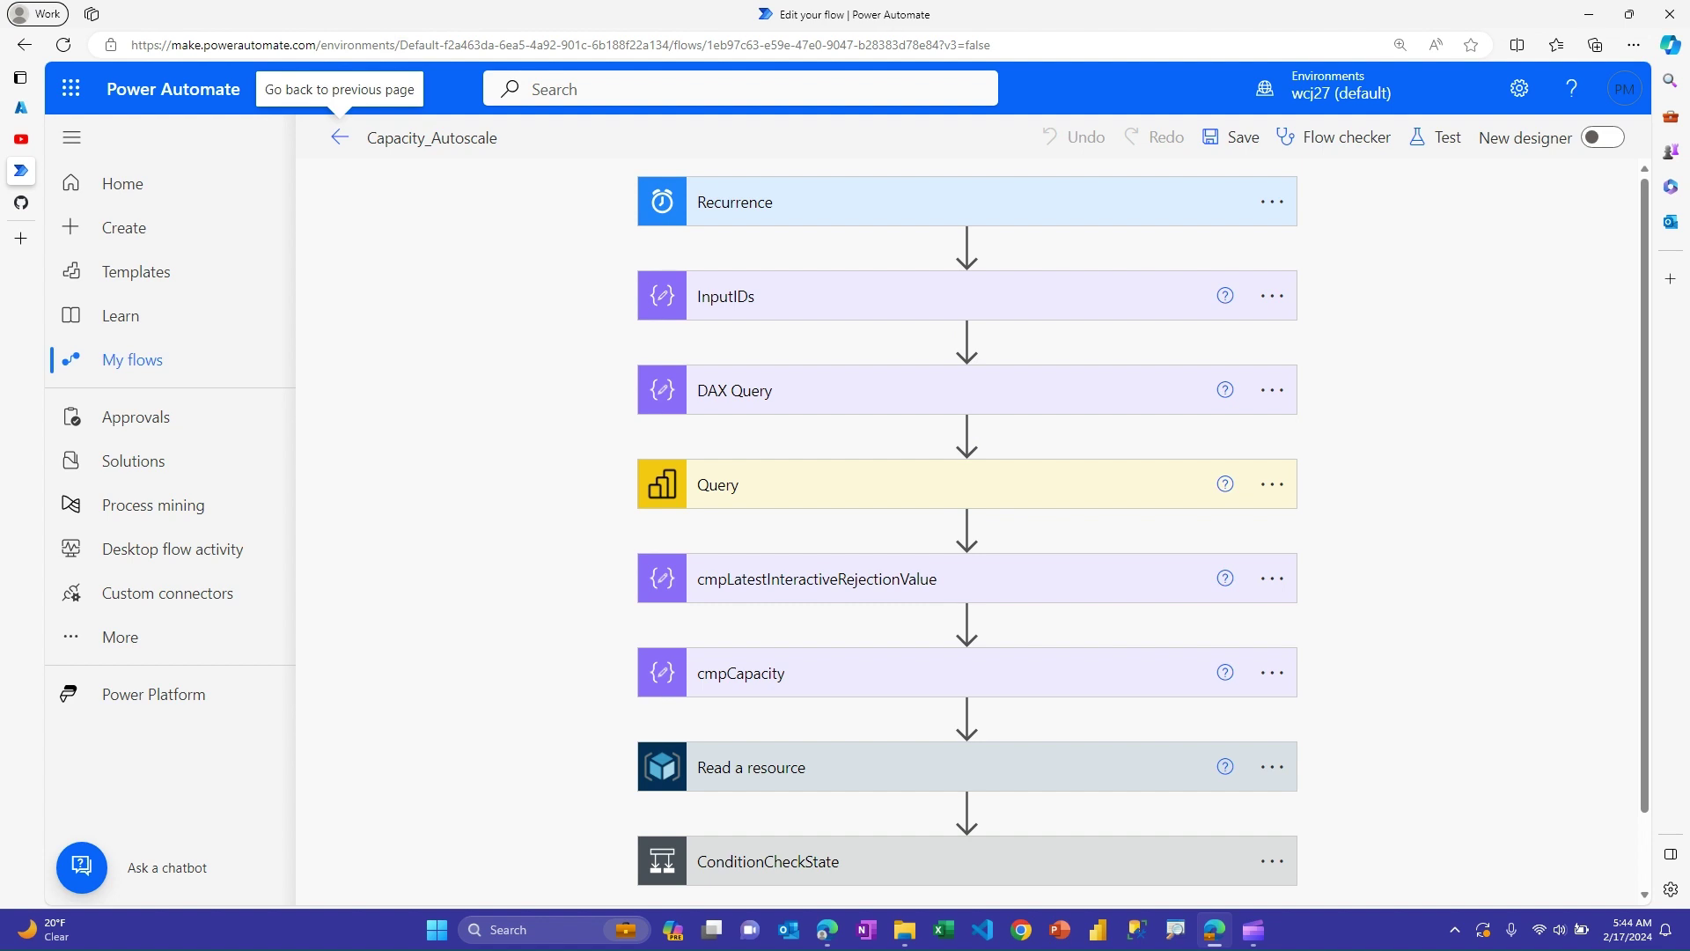
pyautogui.click(735, 202)
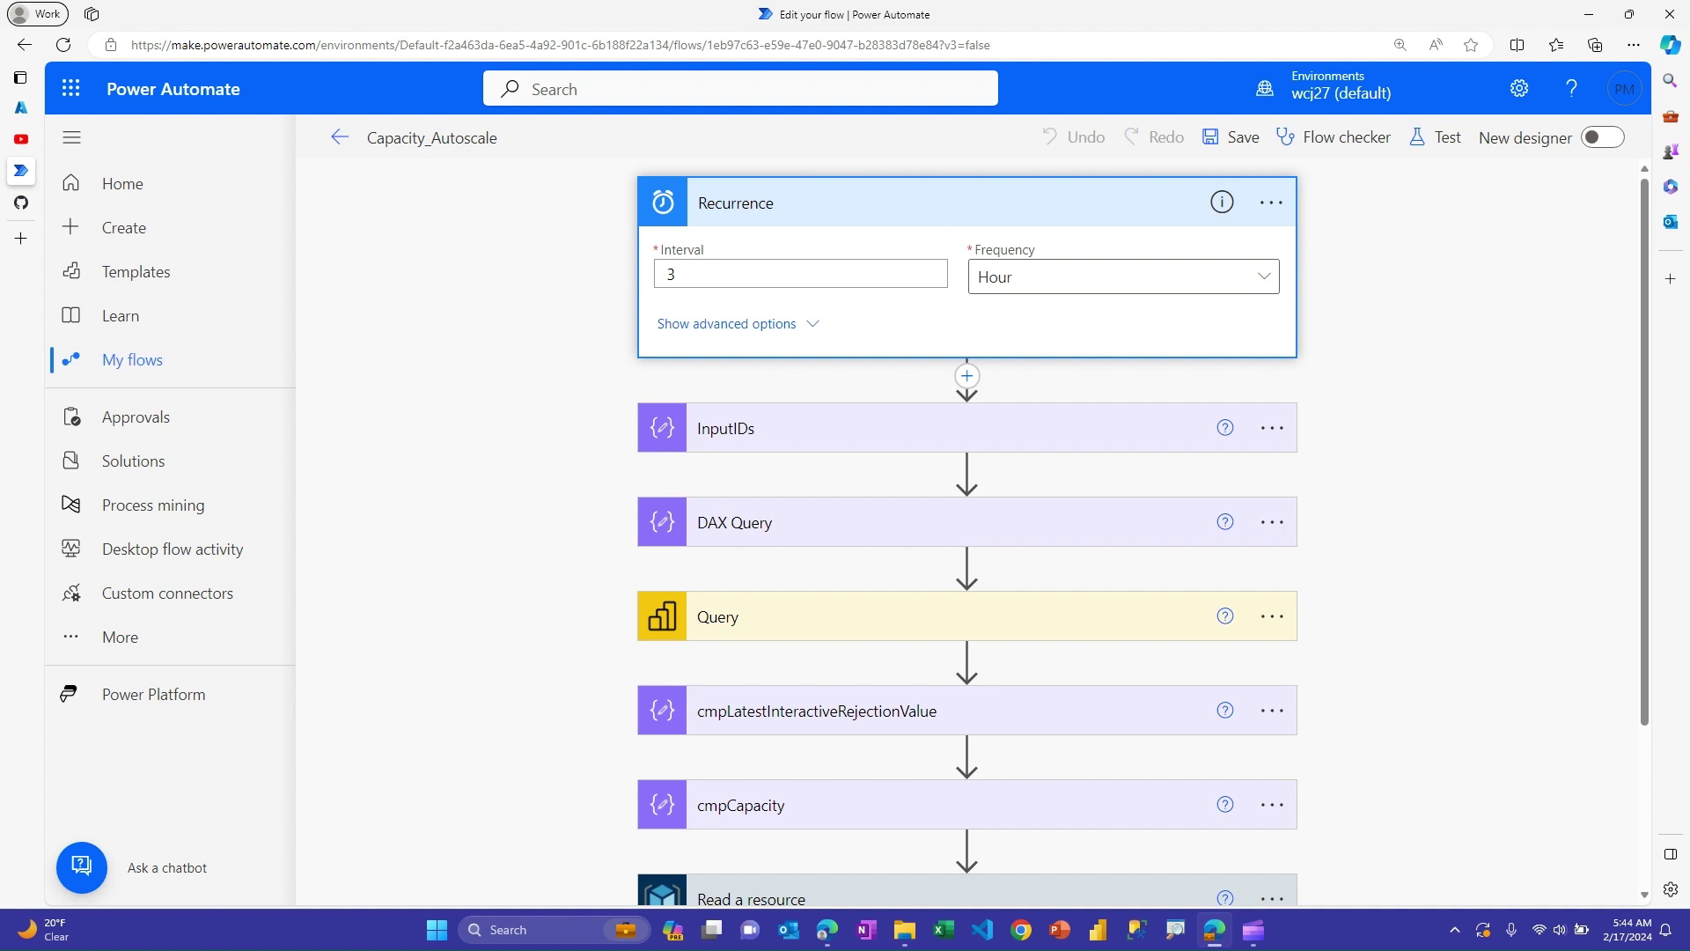
pyautogui.scroll(-1, 966, 528)
pyautogui.click(880, 316)
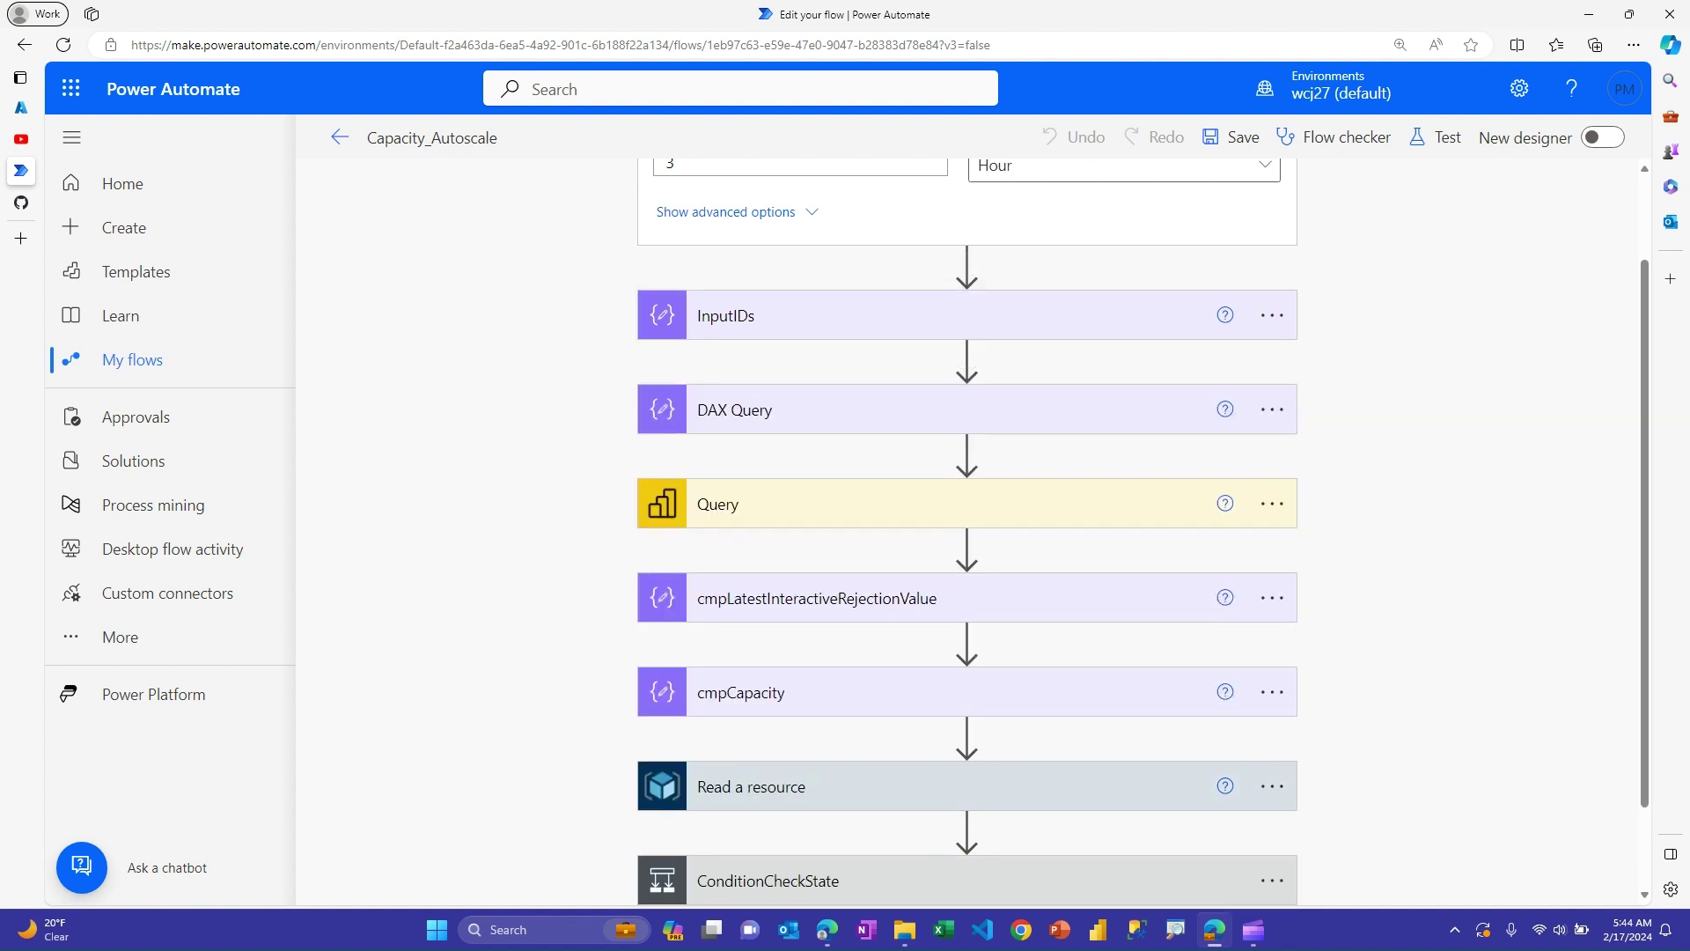
# Expand the DAX Query step and scroll through its IntDelay, IntReject and BackReject query.
pyautogui.click(734, 409)
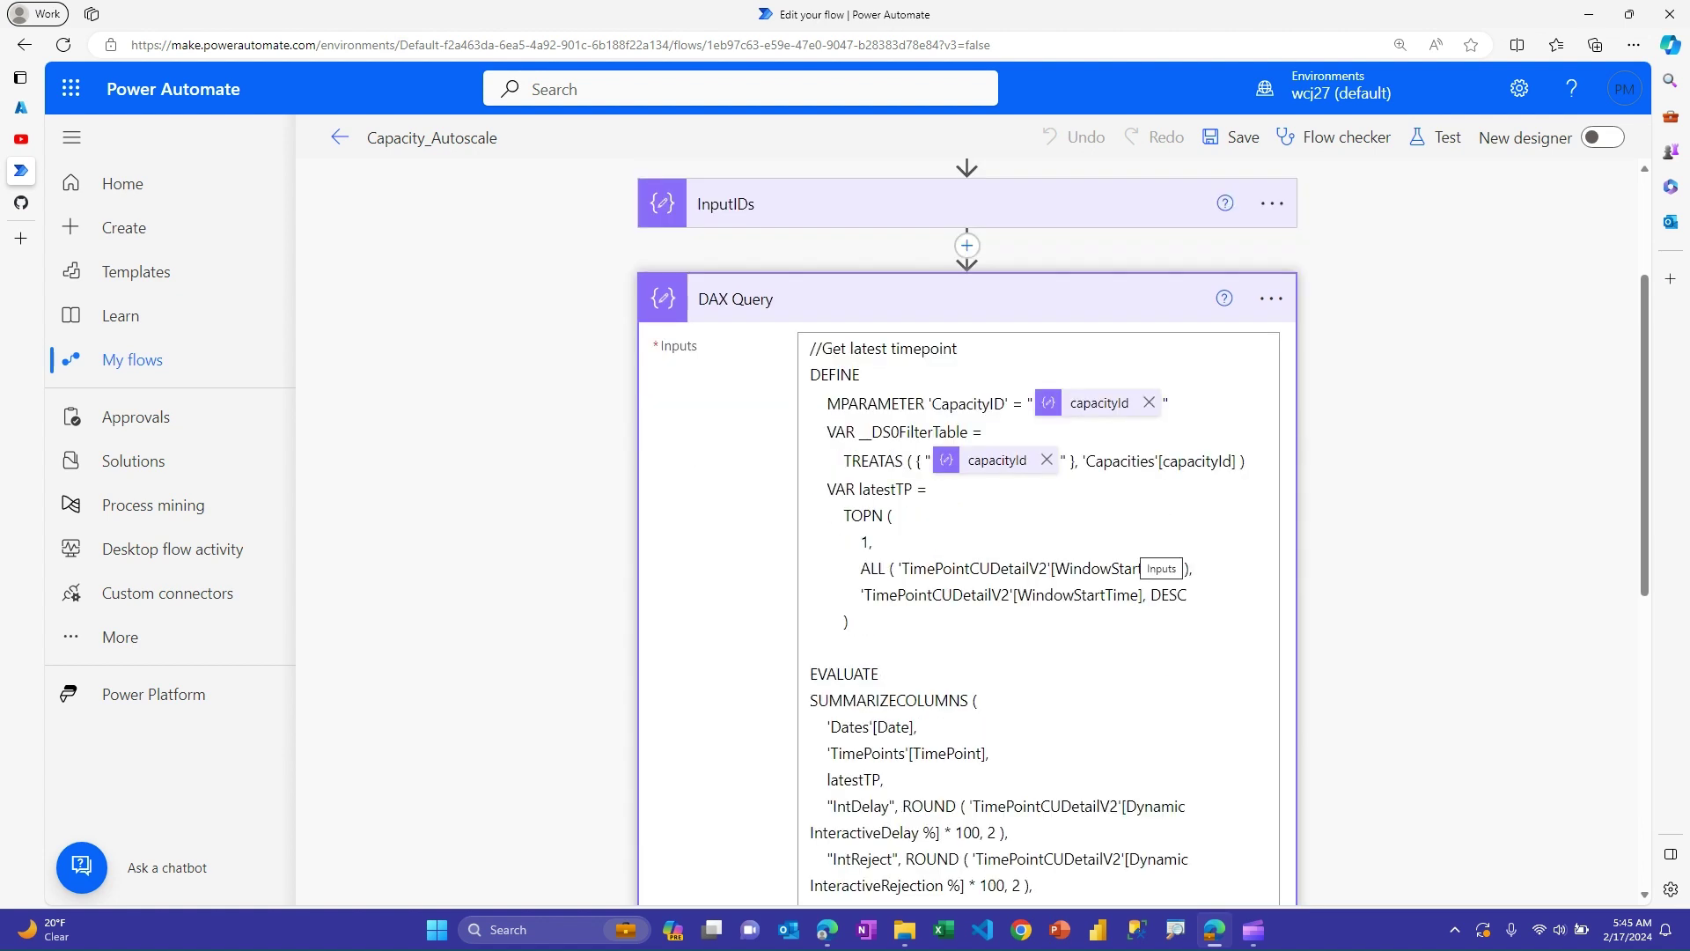
pyautogui.scroll(-1, 1145, 572)
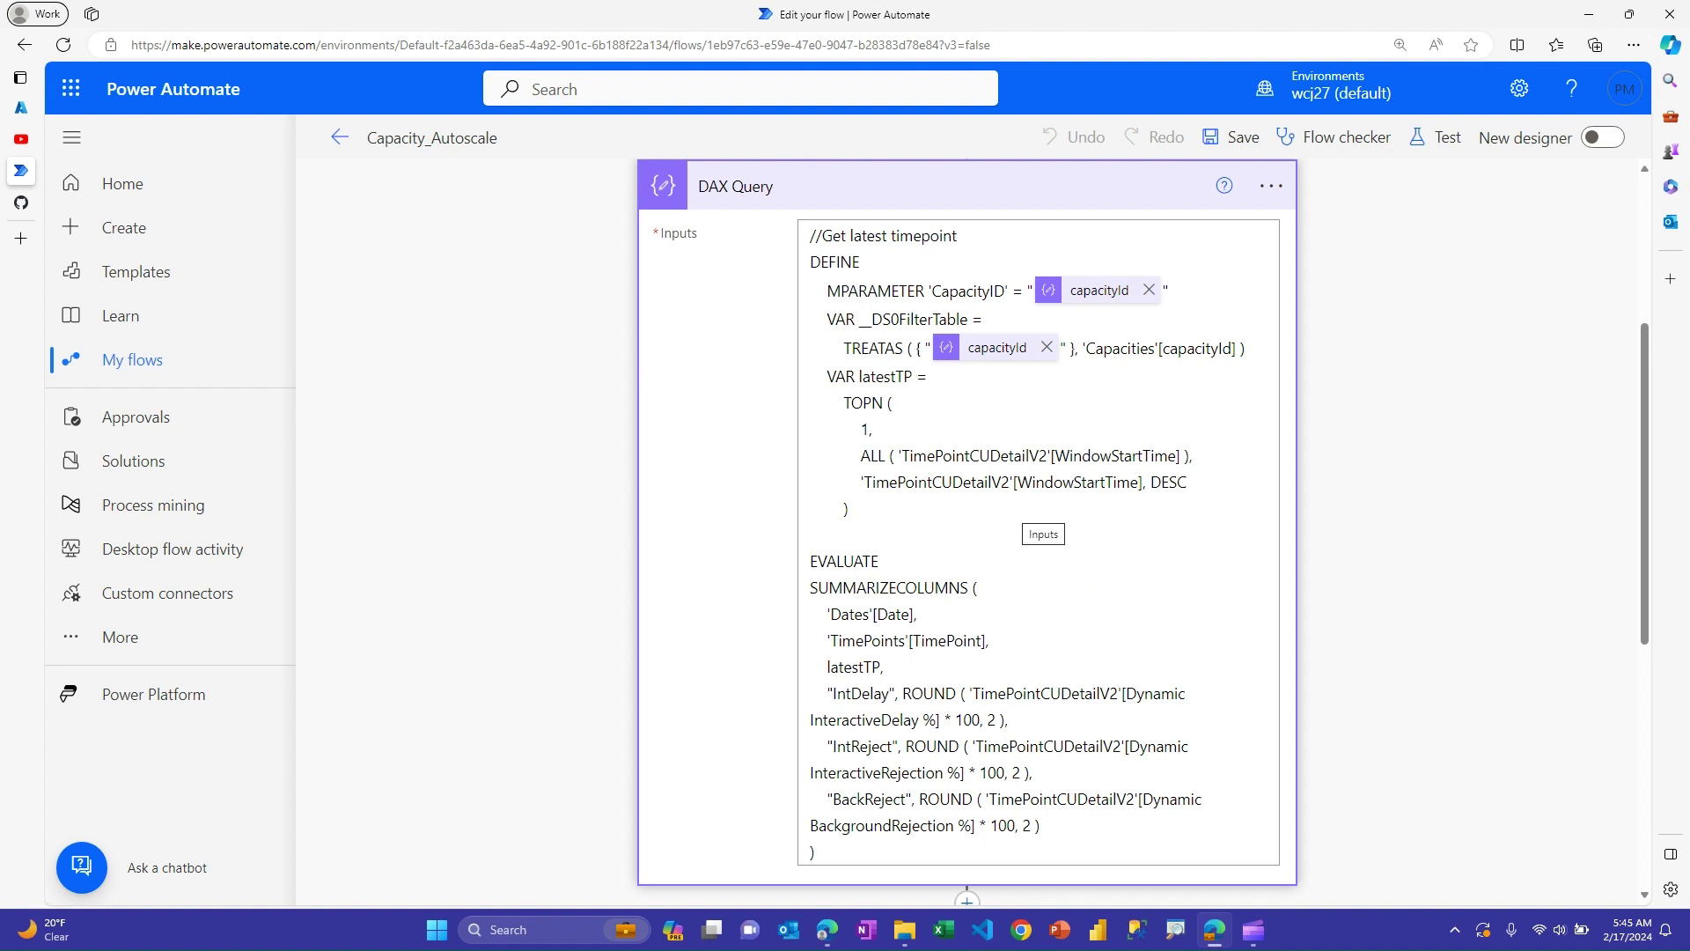
pyautogui.scroll(-2, 1043, 528)
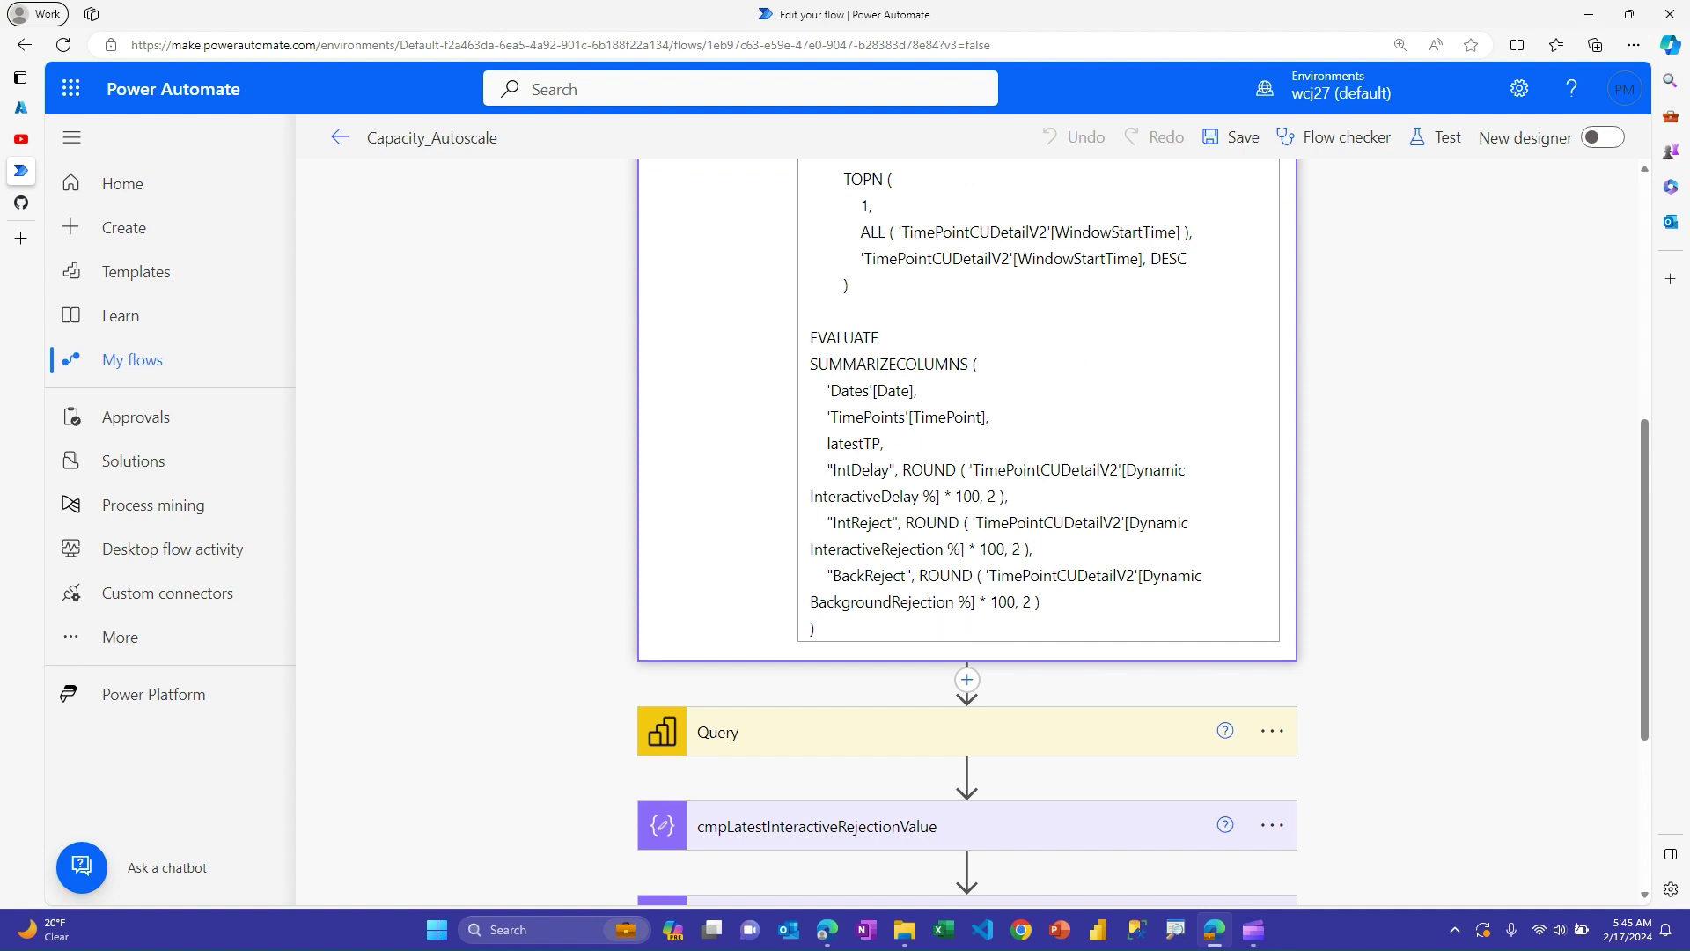
pyautogui.scroll(-1, 1215, 537)
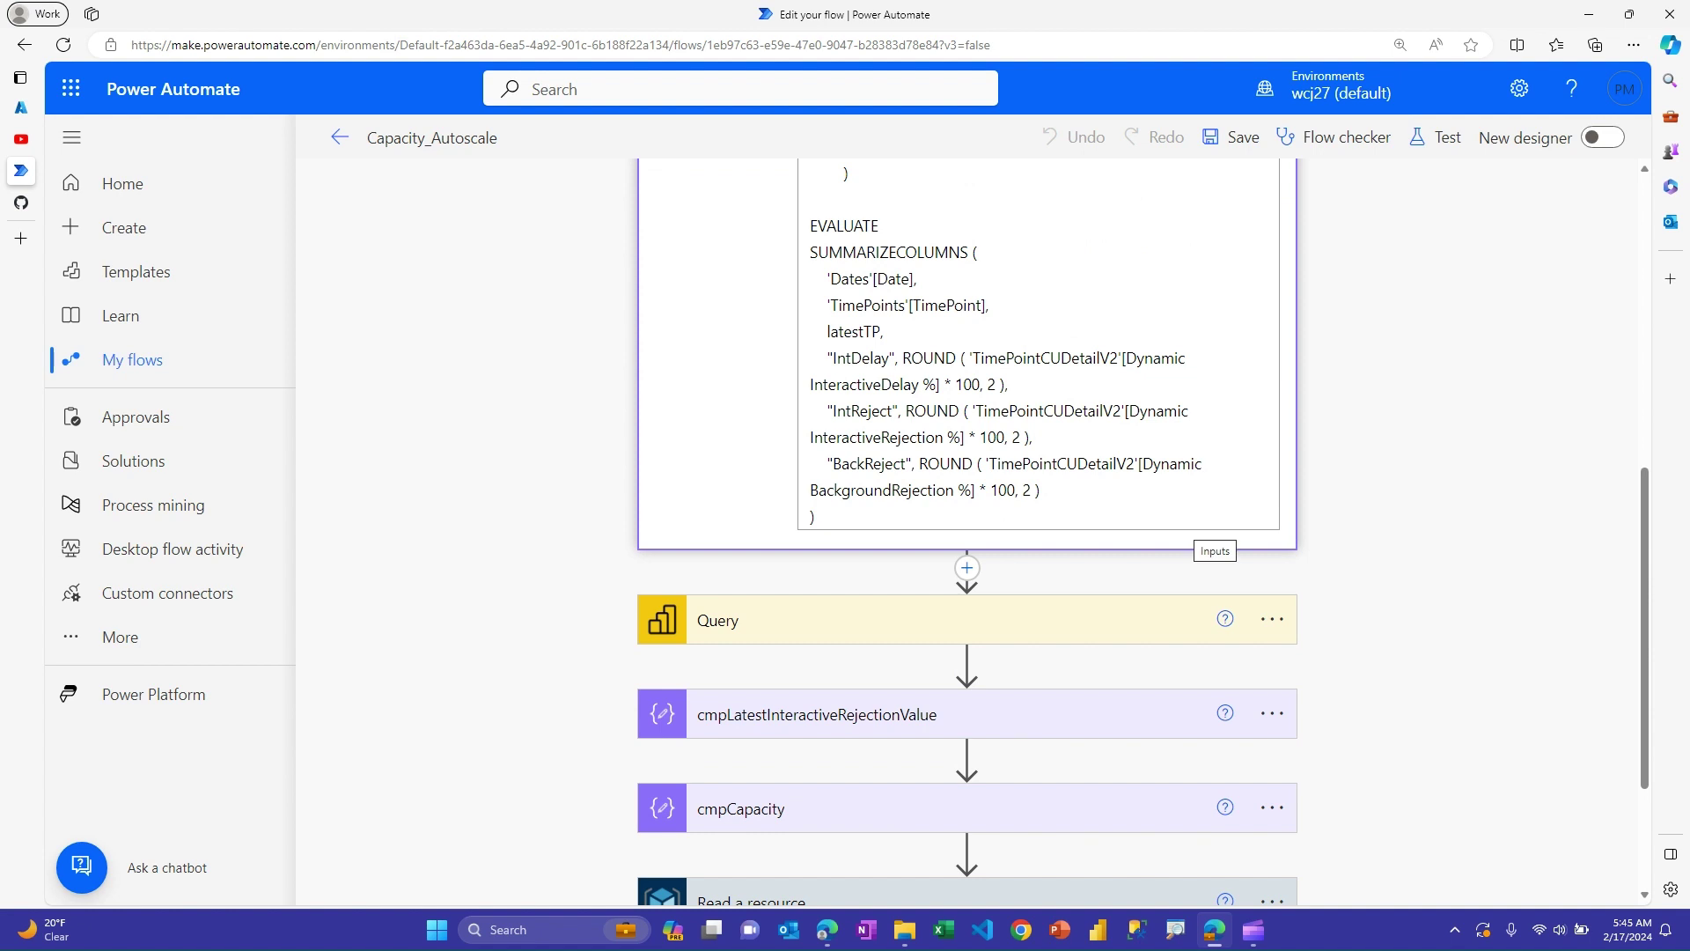
# Expand the Query, cmpLatestInteractiveRejectionValue and cmpCapacity steps to show their inputs.
pyautogui.scroll(-2, 1215, 537)
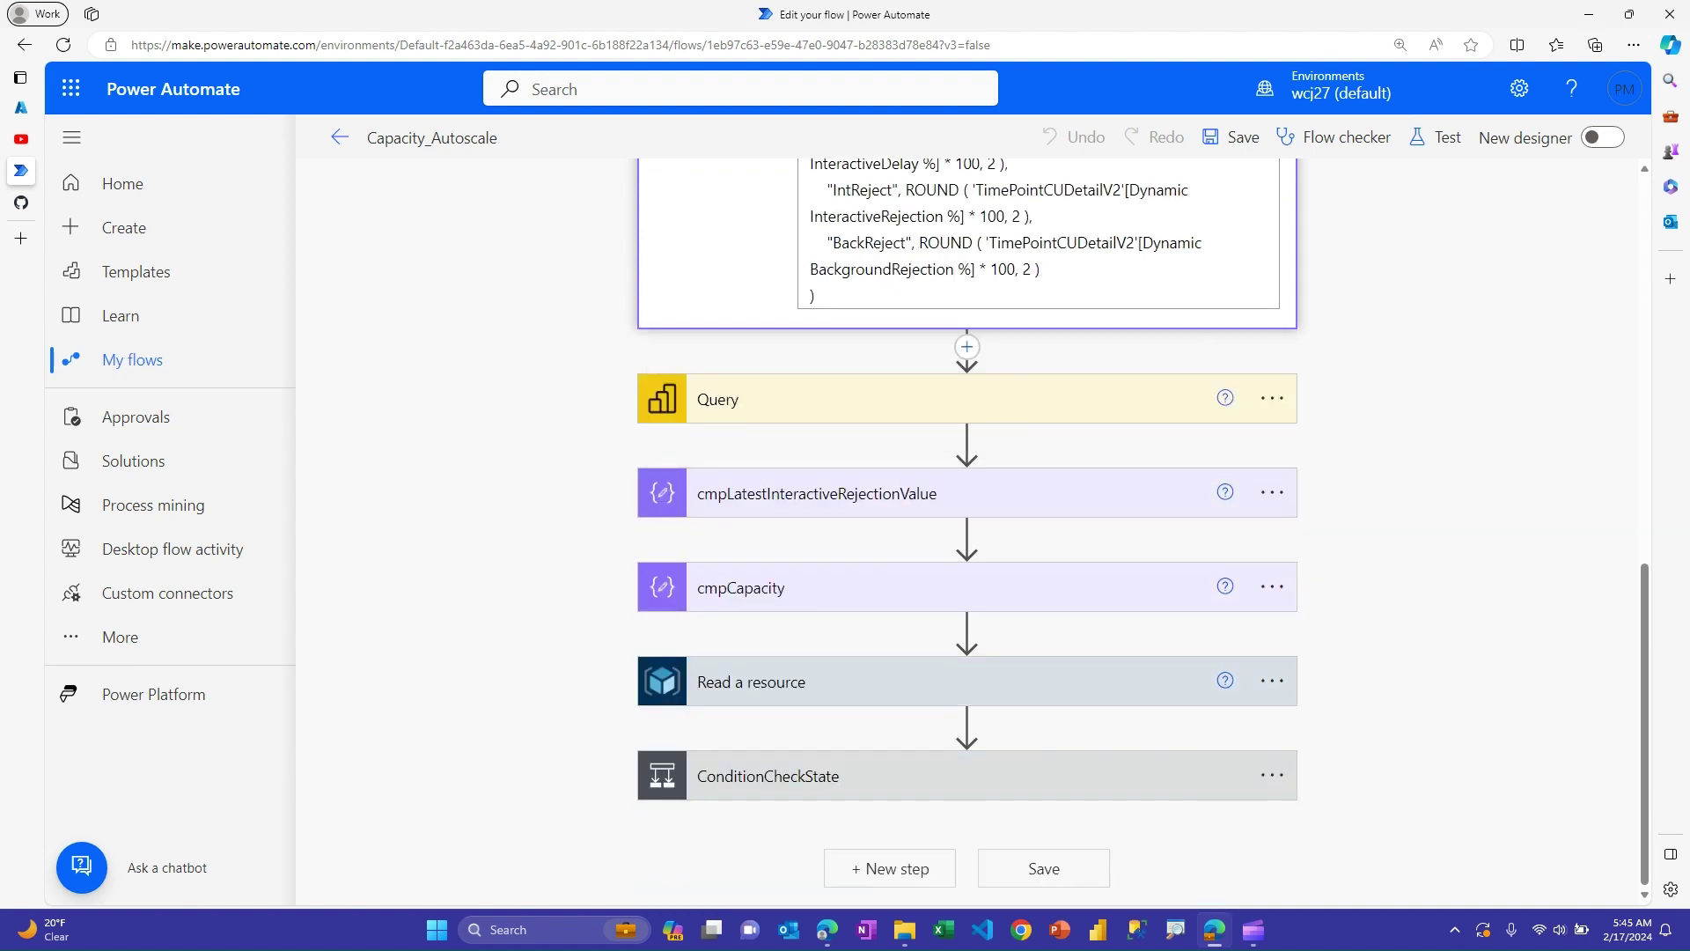
pyautogui.click(880, 399)
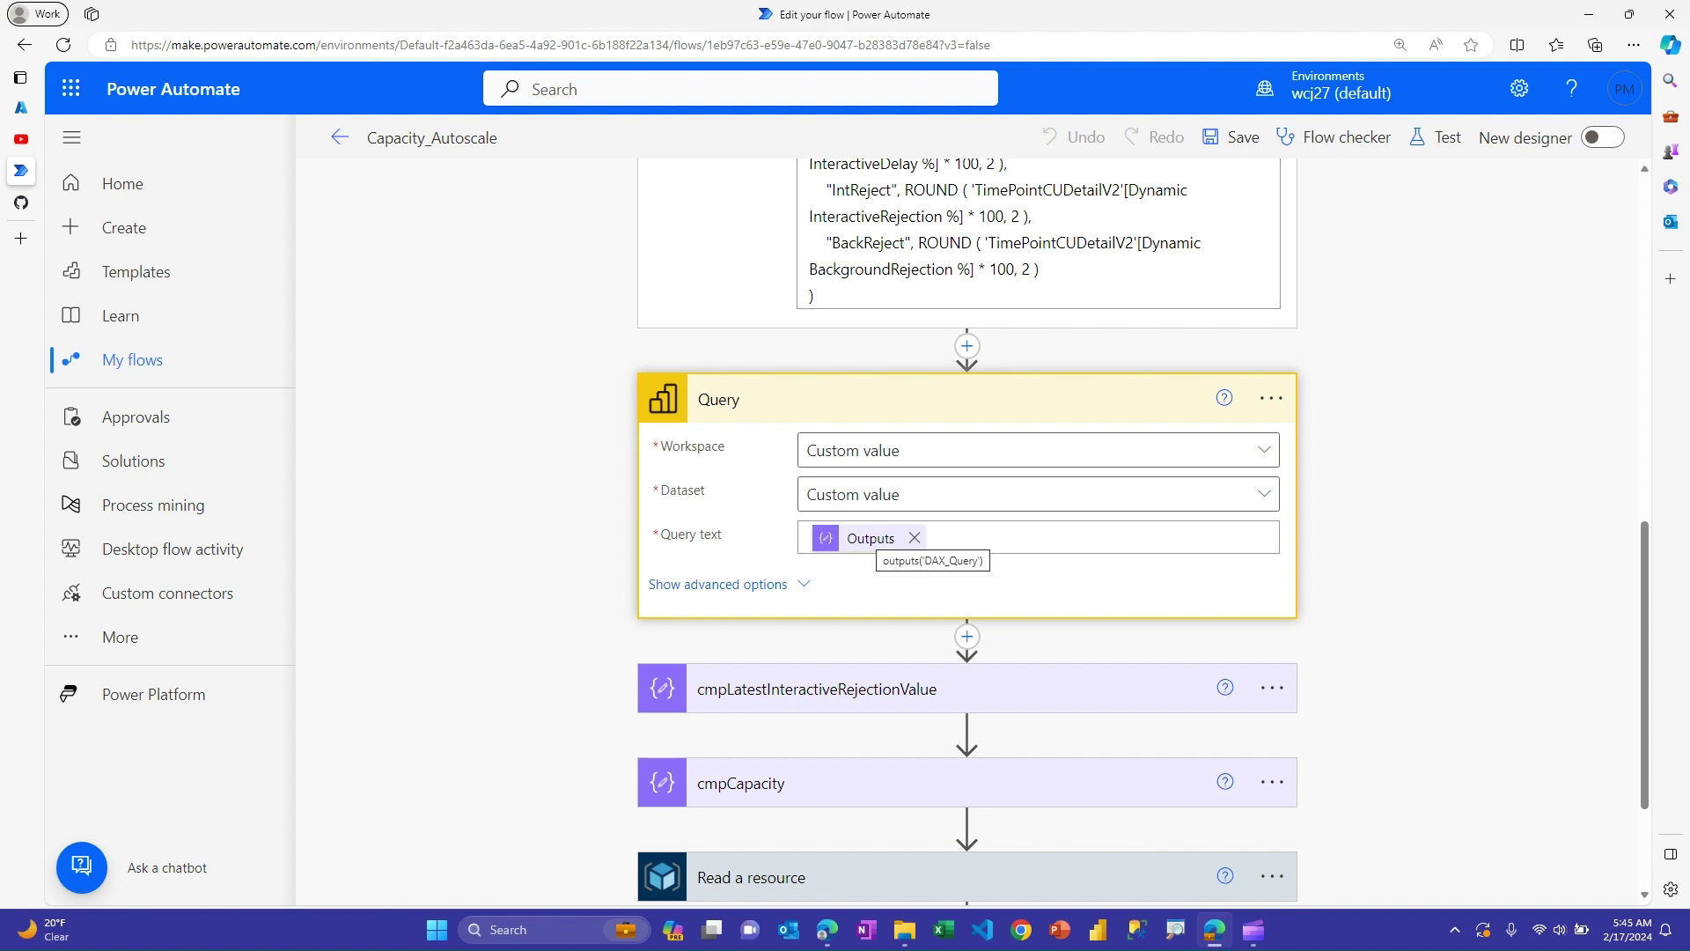
pyautogui.scroll(-2, 966, 529)
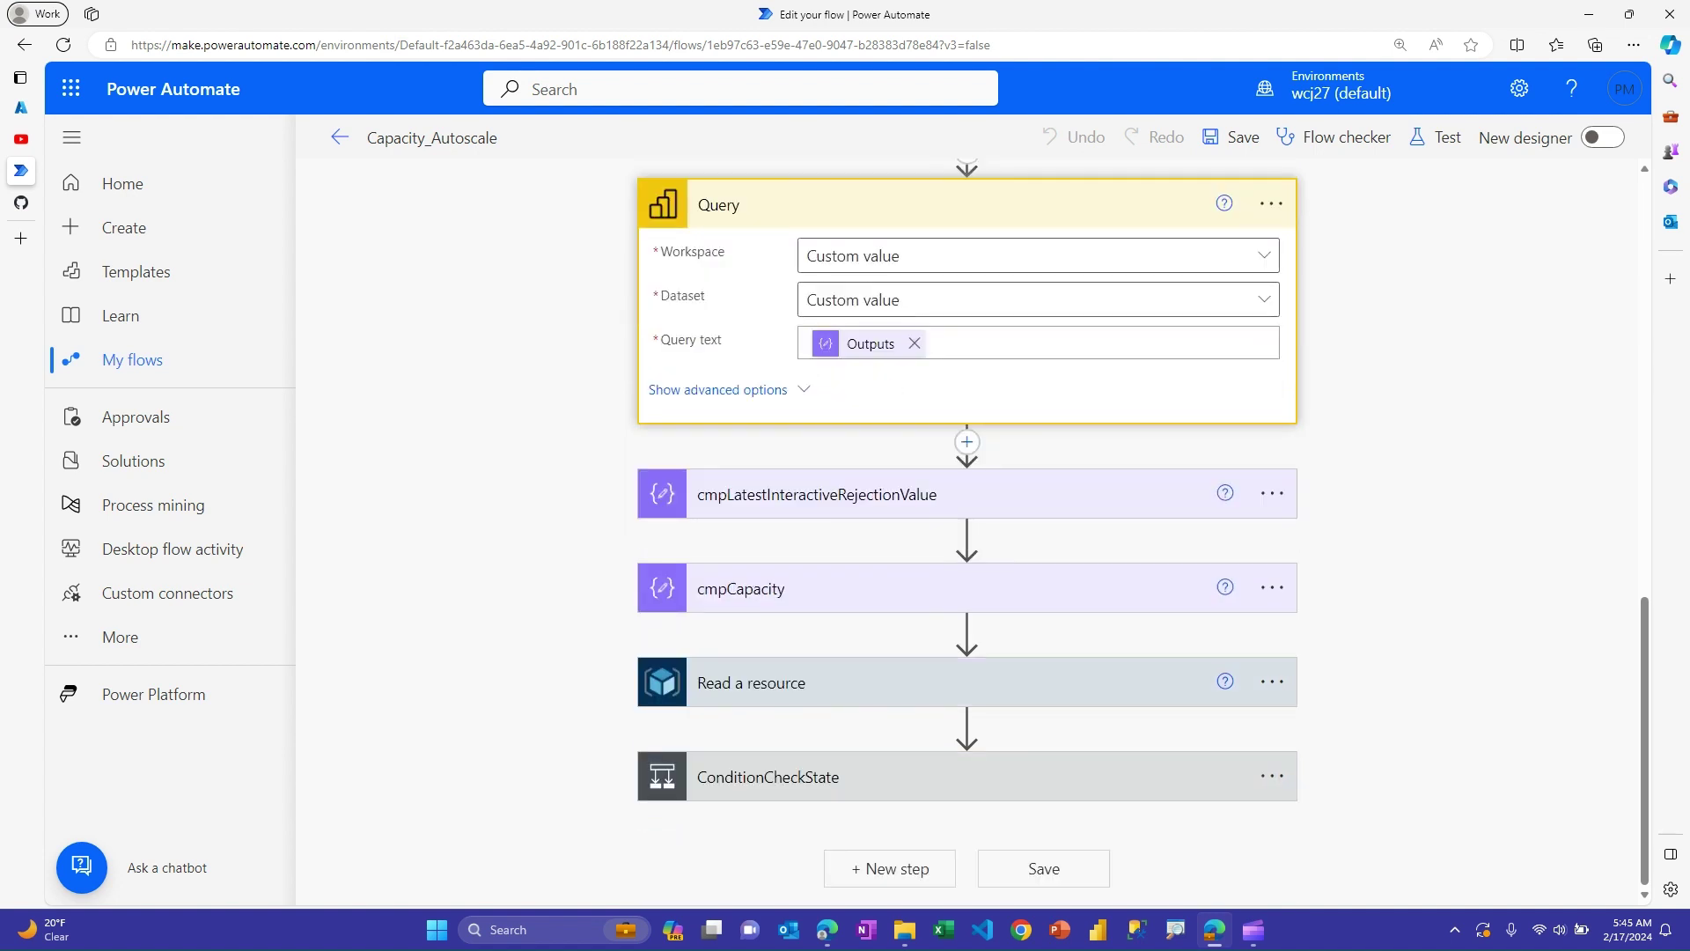
pyautogui.click(817, 494)
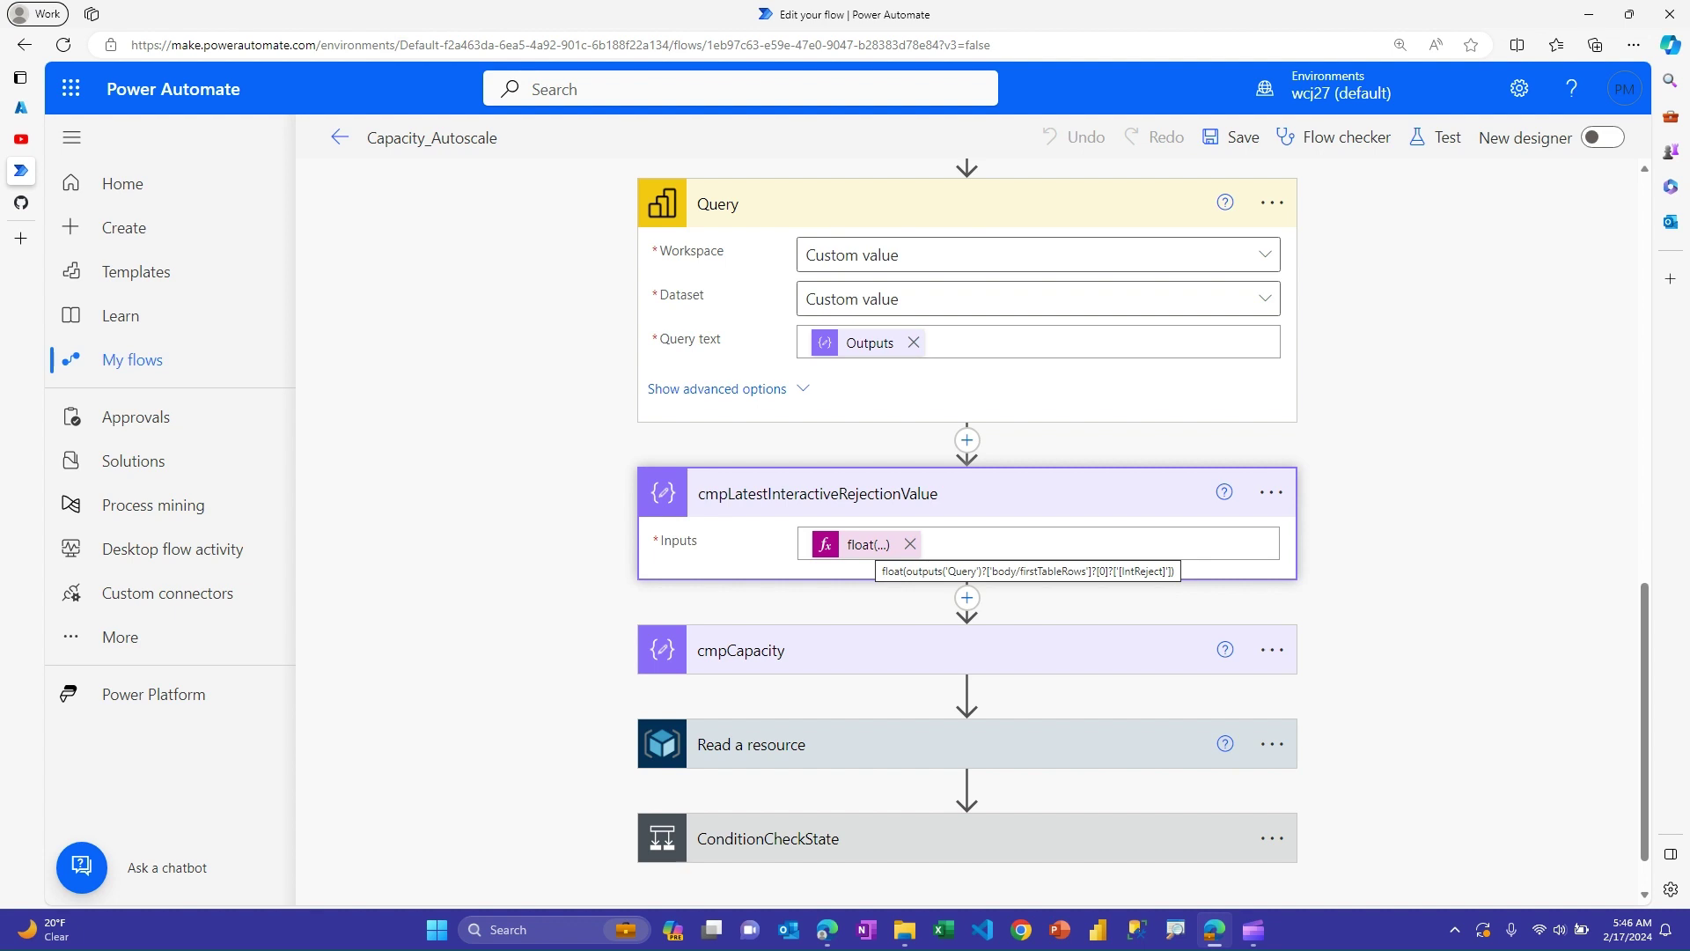
pyautogui.click(741, 649)
# Expand Read a resource and ConditionCheckState, showing the 'Active' test with ConditionCheckSKUSize under If yes.
pyautogui.scroll(-2, 967, 572)
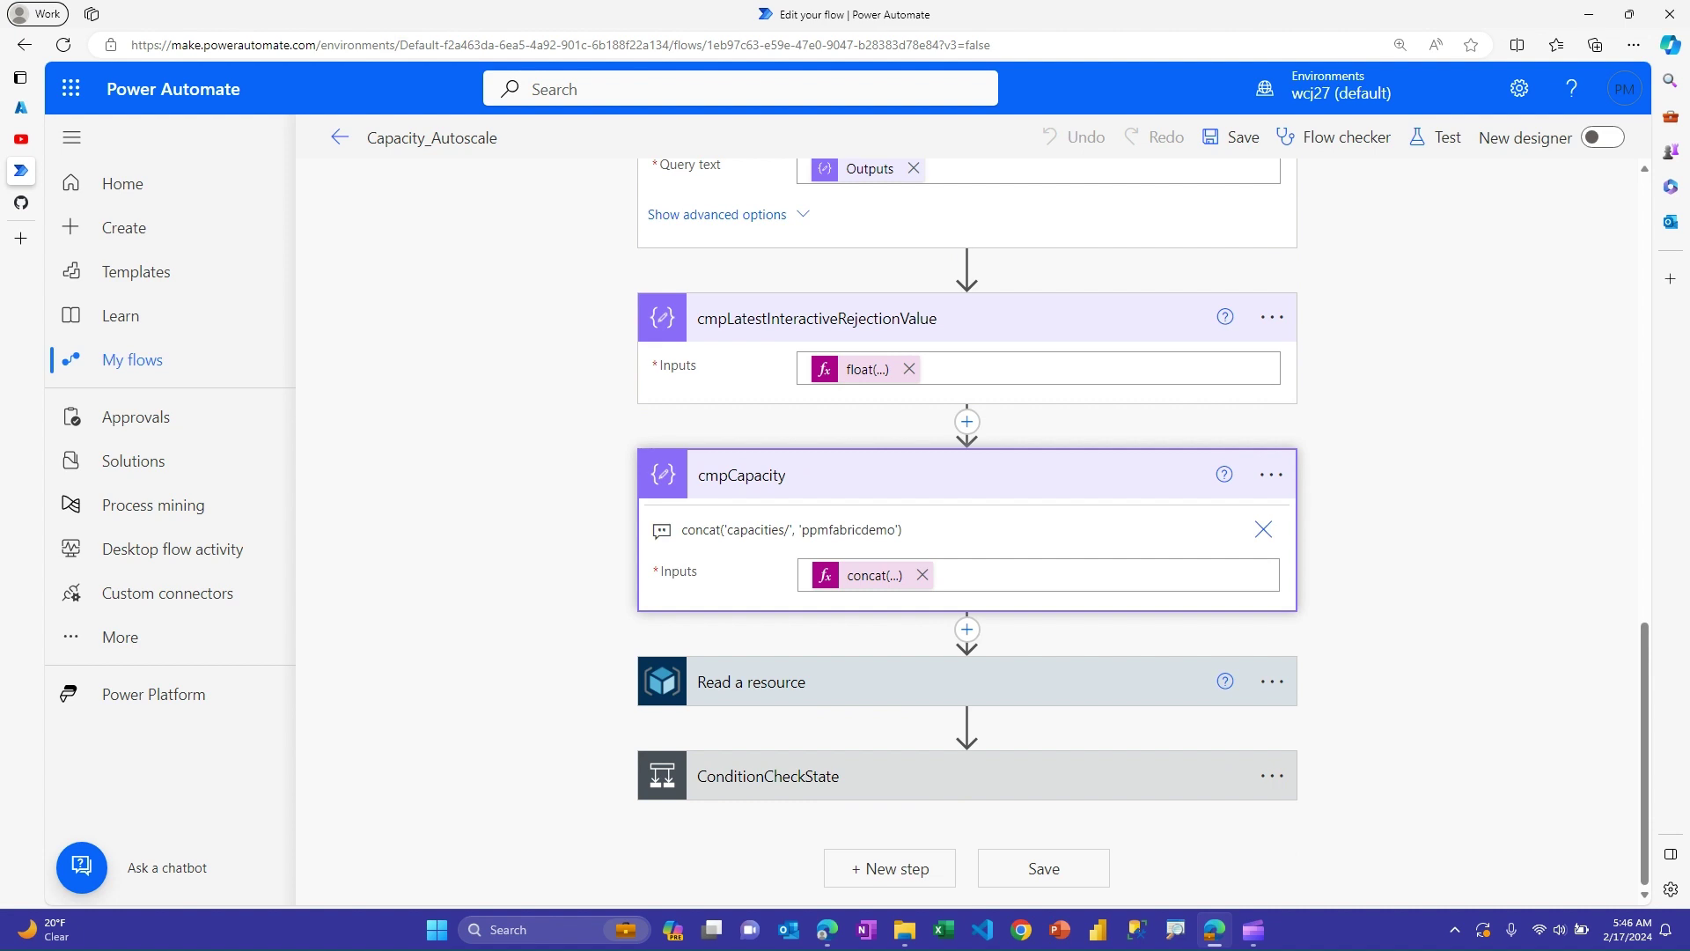
pyautogui.click(880, 681)
pyautogui.scroll(-3, 966, 564)
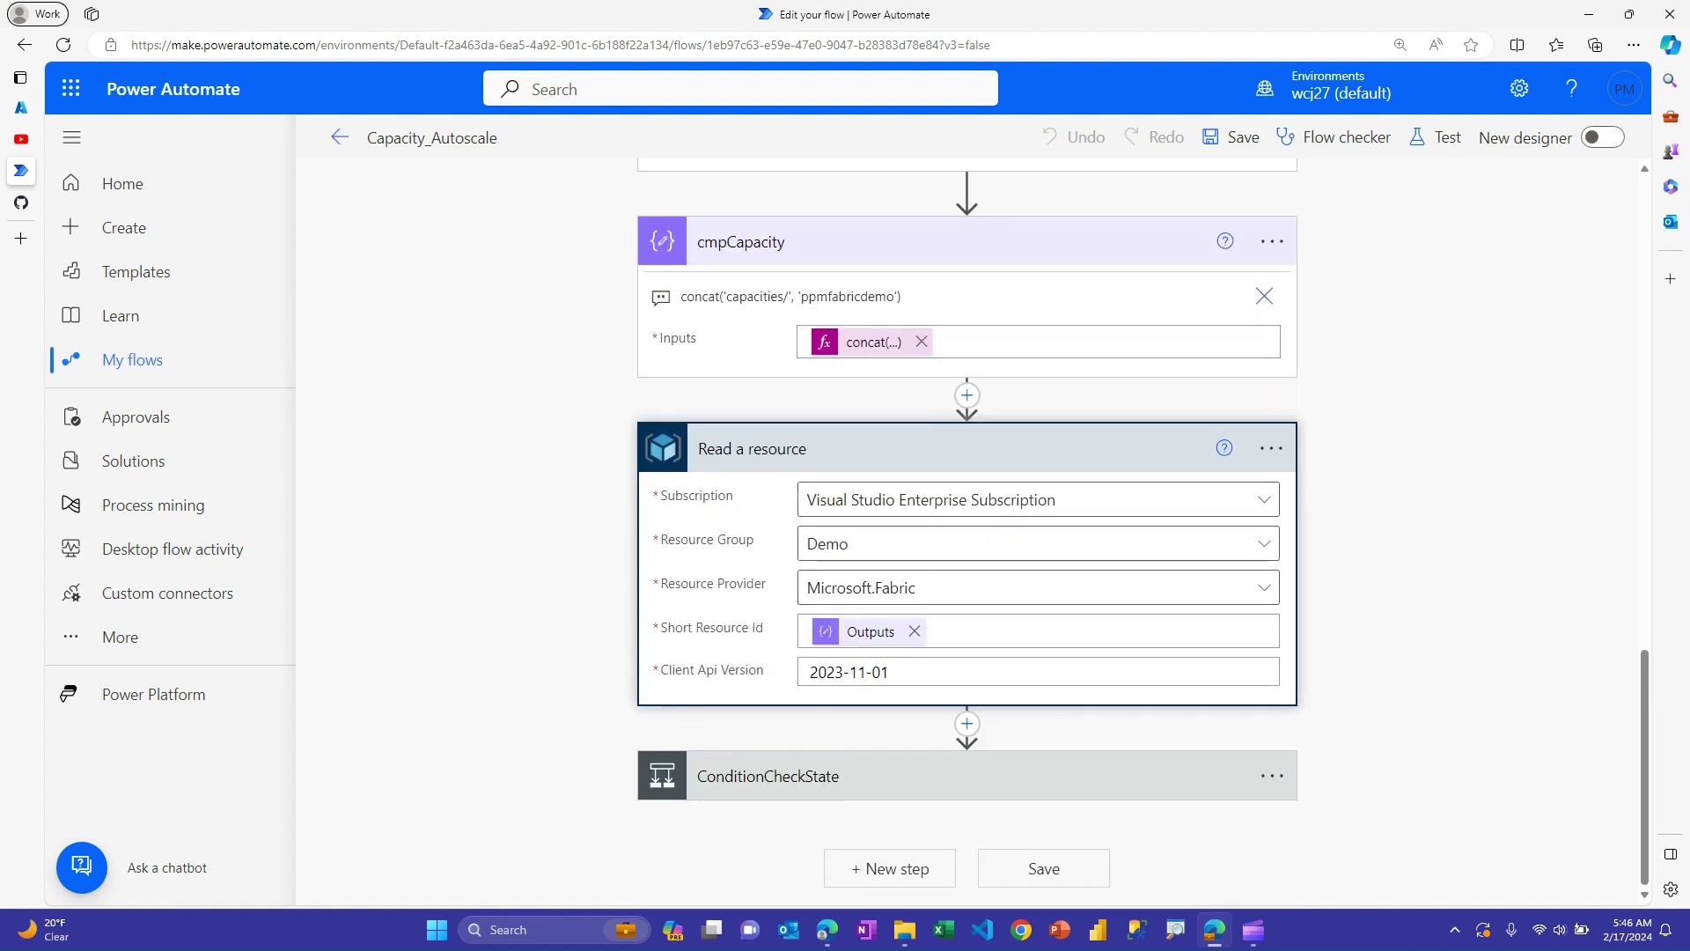
pyautogui.click(767, 775)
pyautogui.scroll(-5, 968, 528)
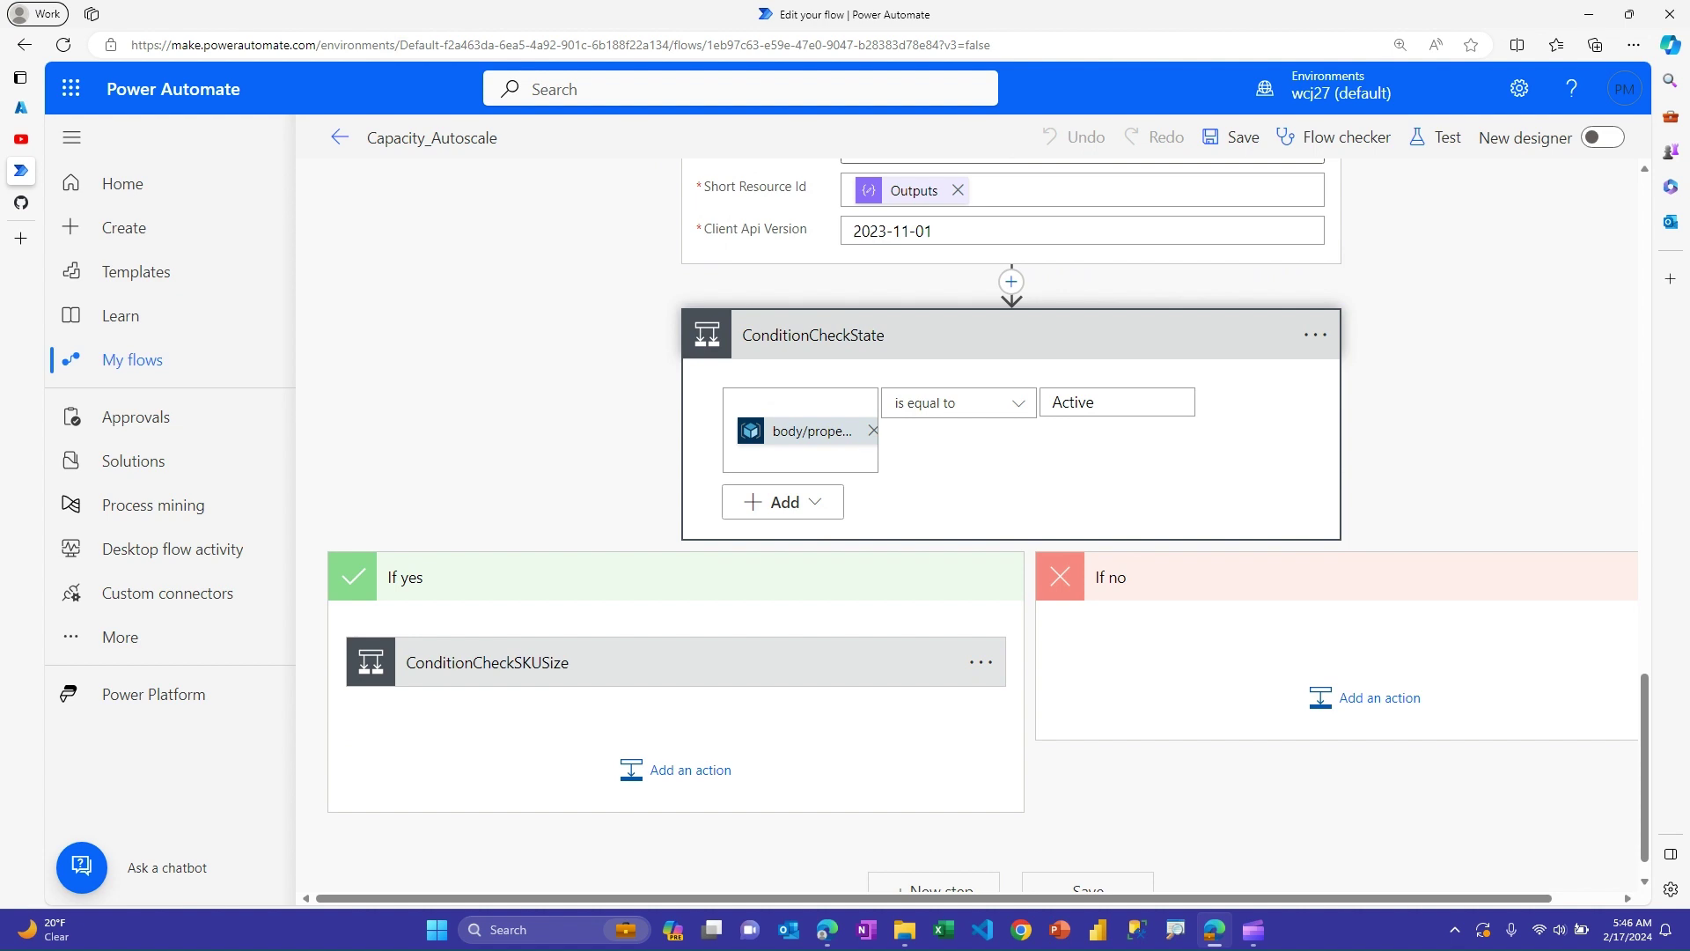
# Expand ConditionCheckSKUSize, revealing the SKU Name equals F2 test and its F2/F4 rejection branches.
pyautogui.scroll(-1, 983, 525)
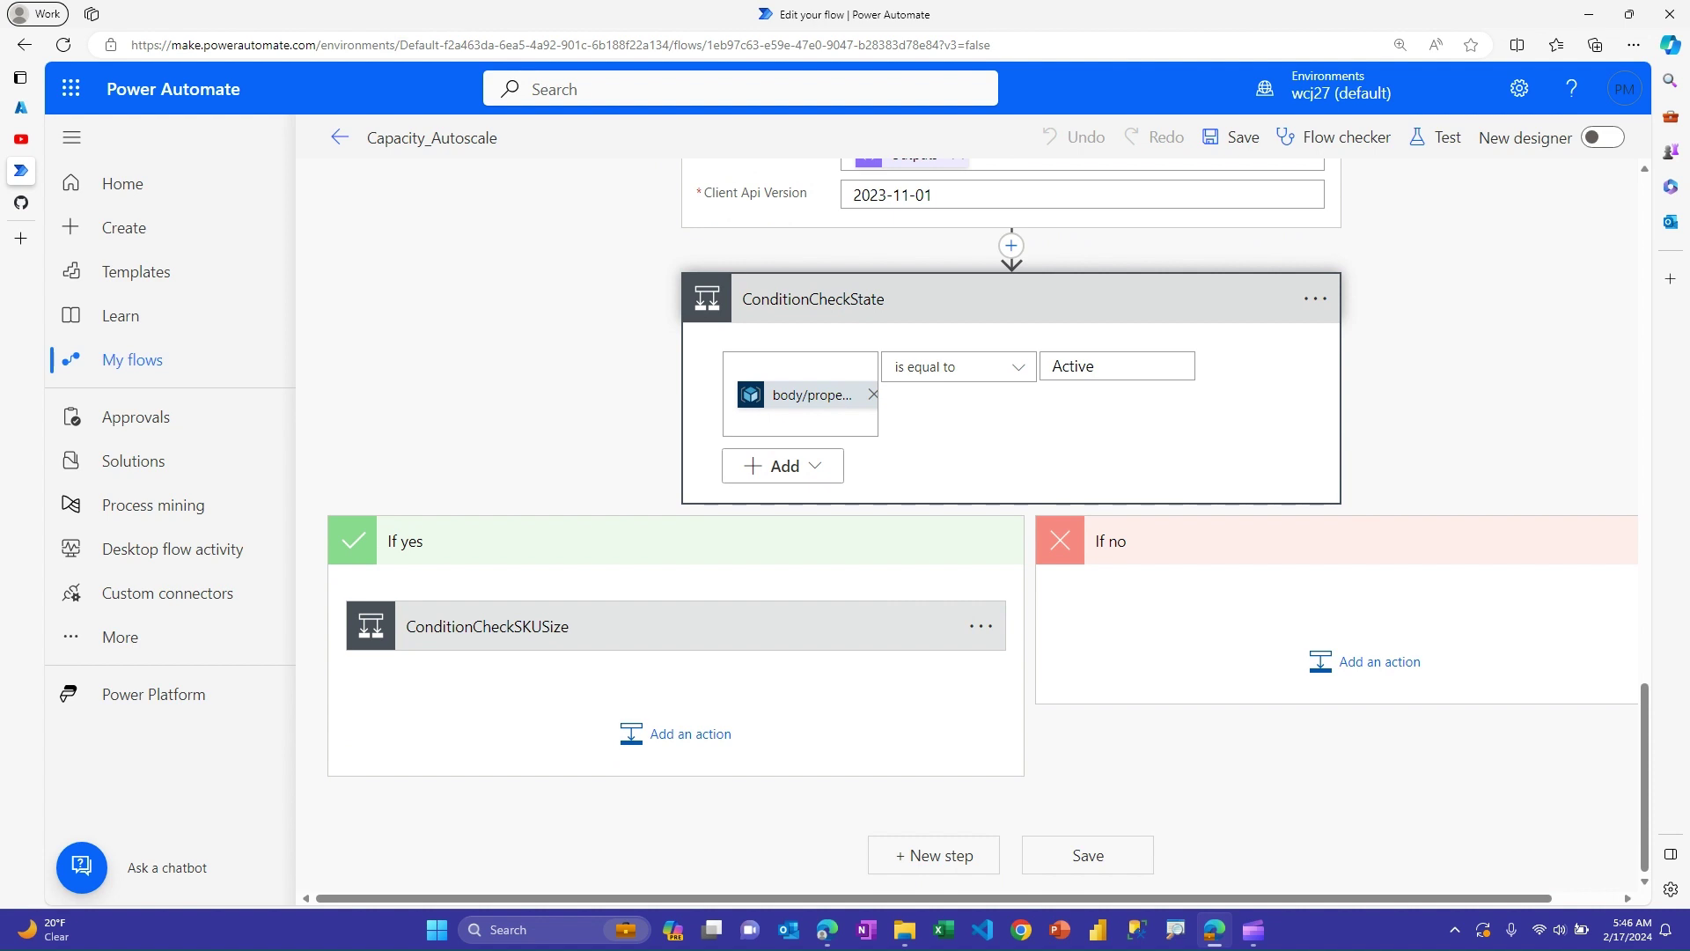
pyautogui.click(669, 626)
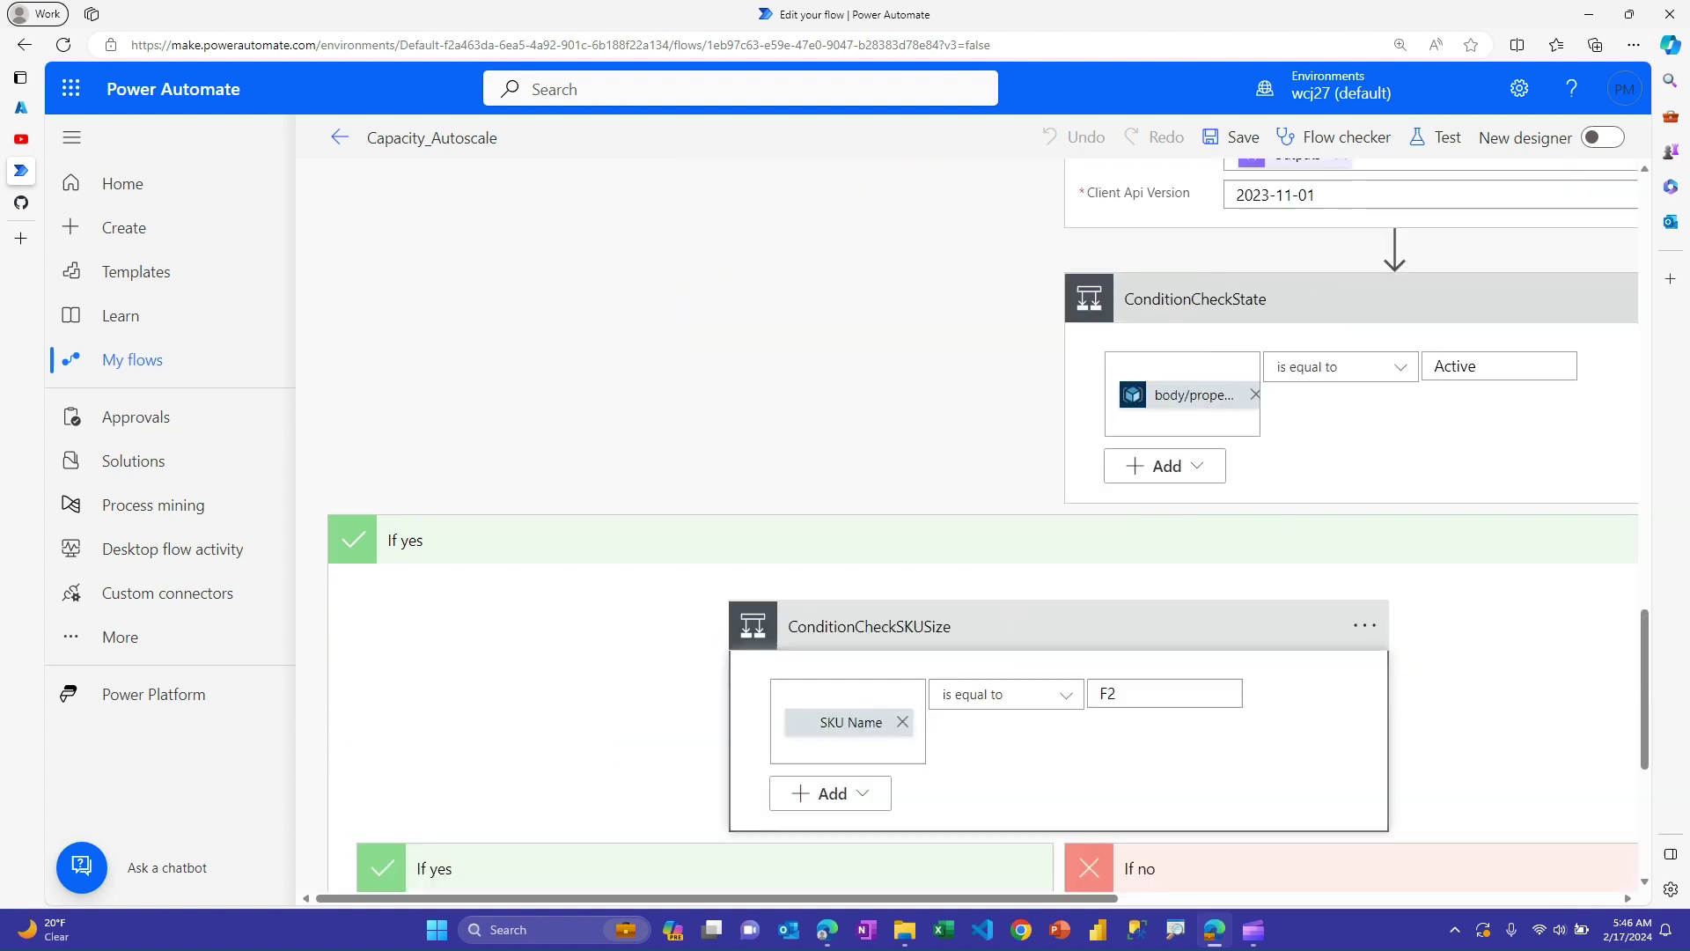
pyautogui.scroll(-4, 983, 529)
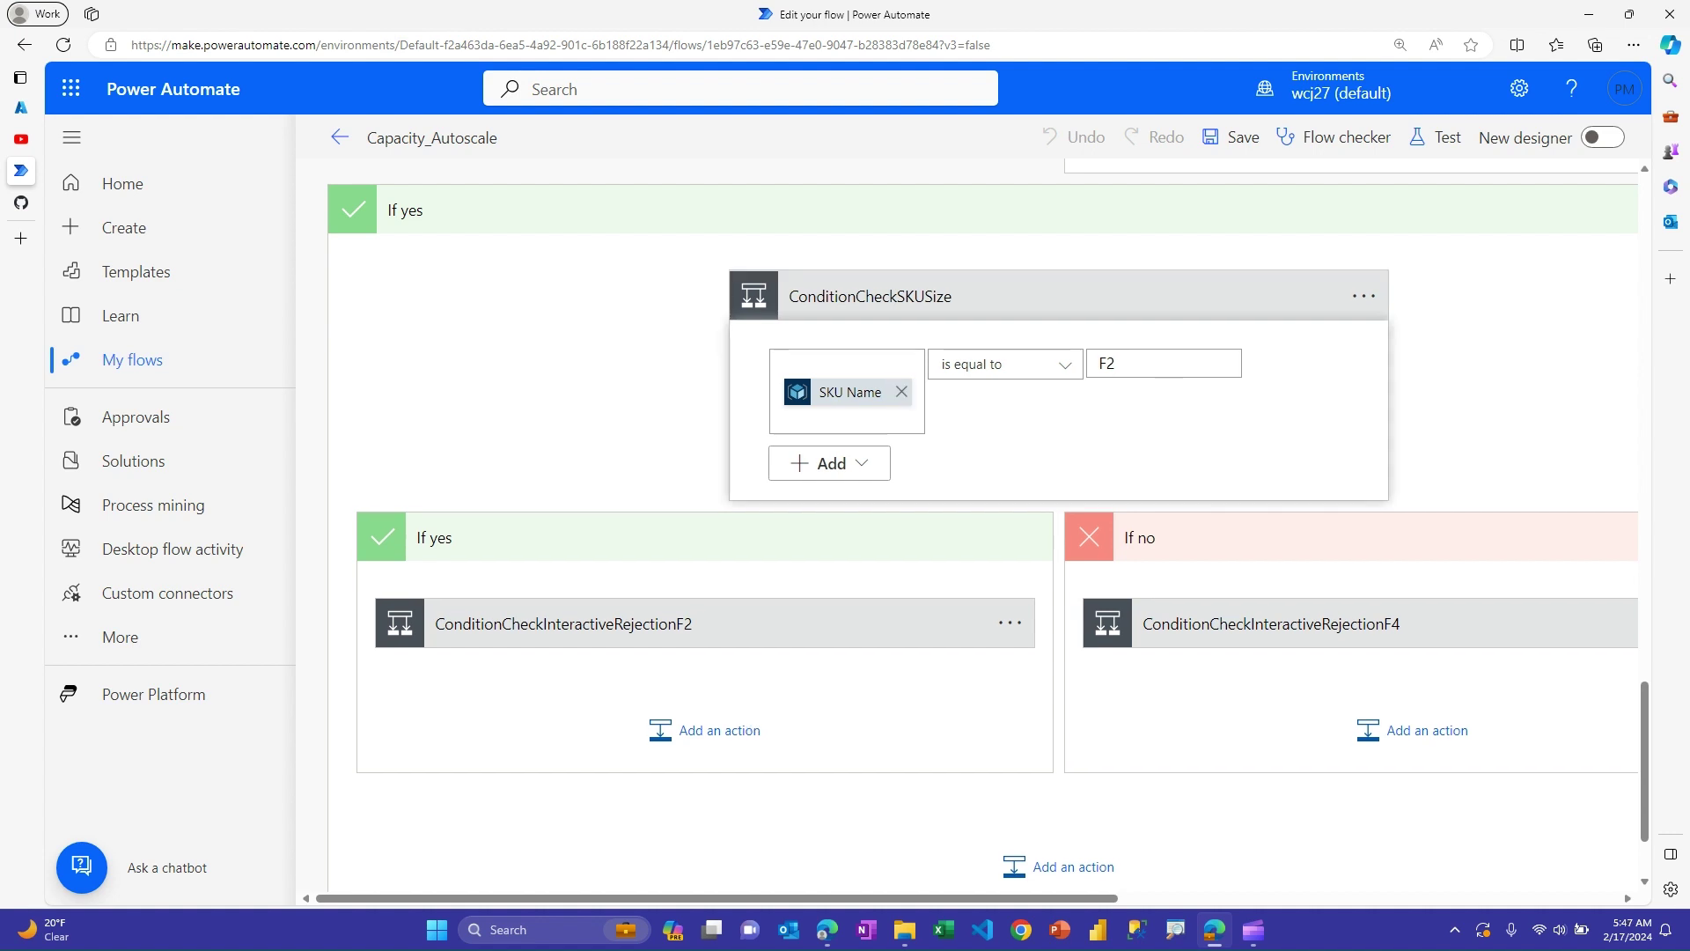
# Expand ConditionCheckInteractiveRejectionF2 (above 75) and its Create or update a resource action showing SKU Name F4.
pyautogui.press('Return')
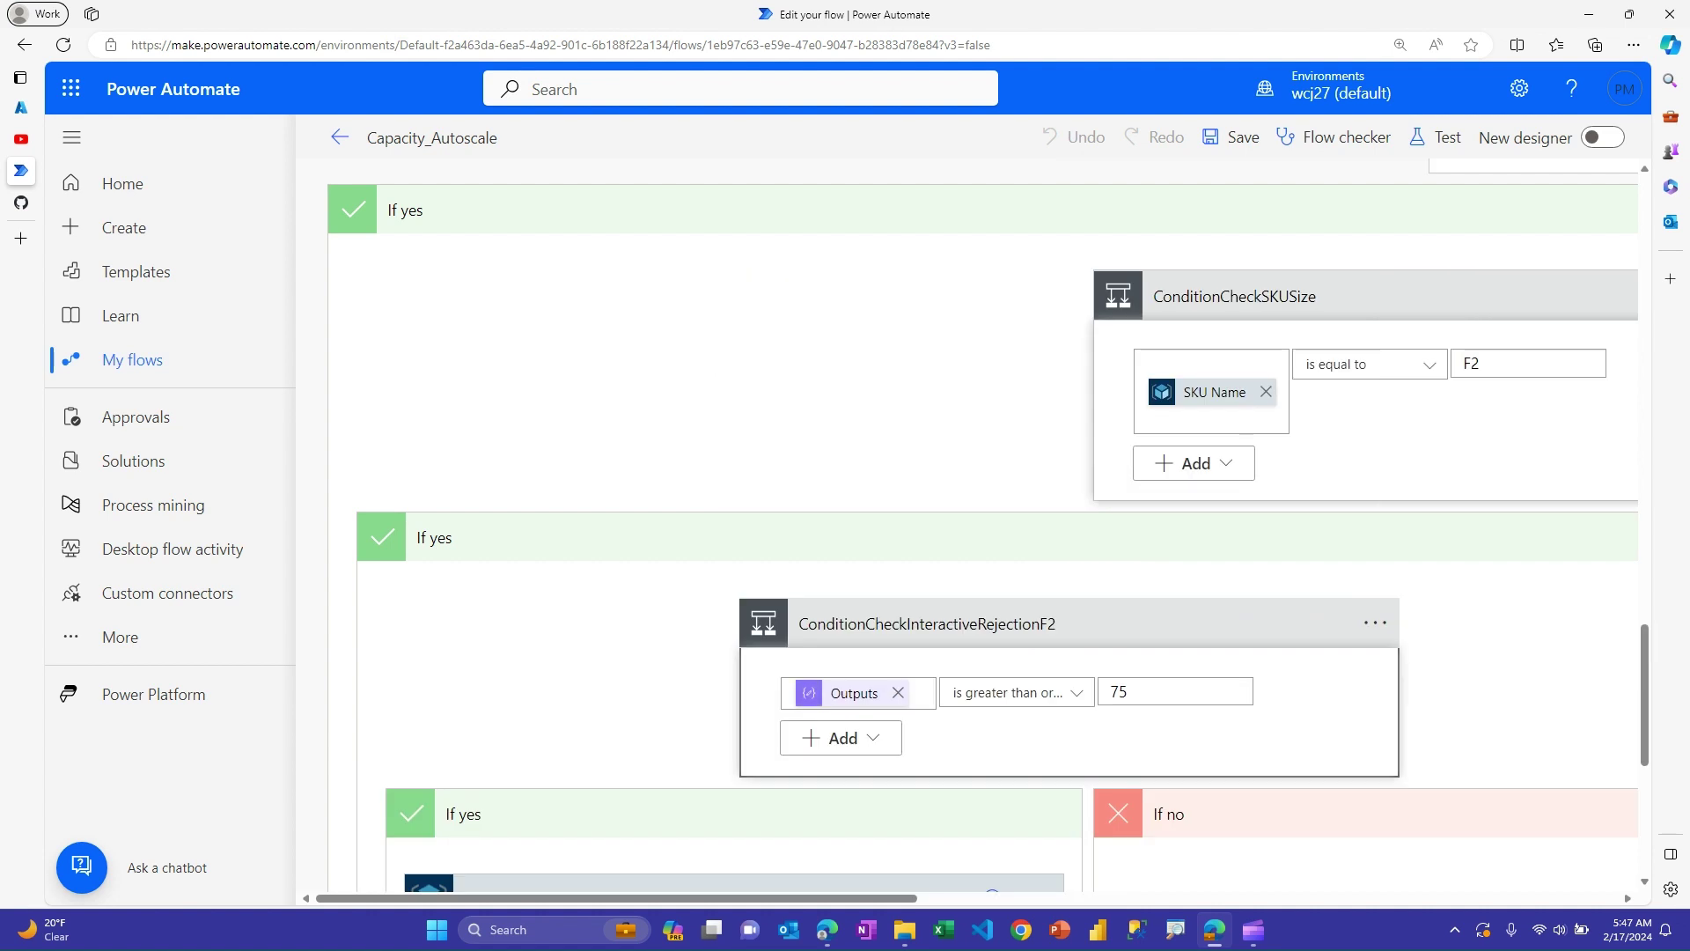
pyautogui.scroll(-3, 995, 529)
pyautogui.scroll(-1, 995, 528)
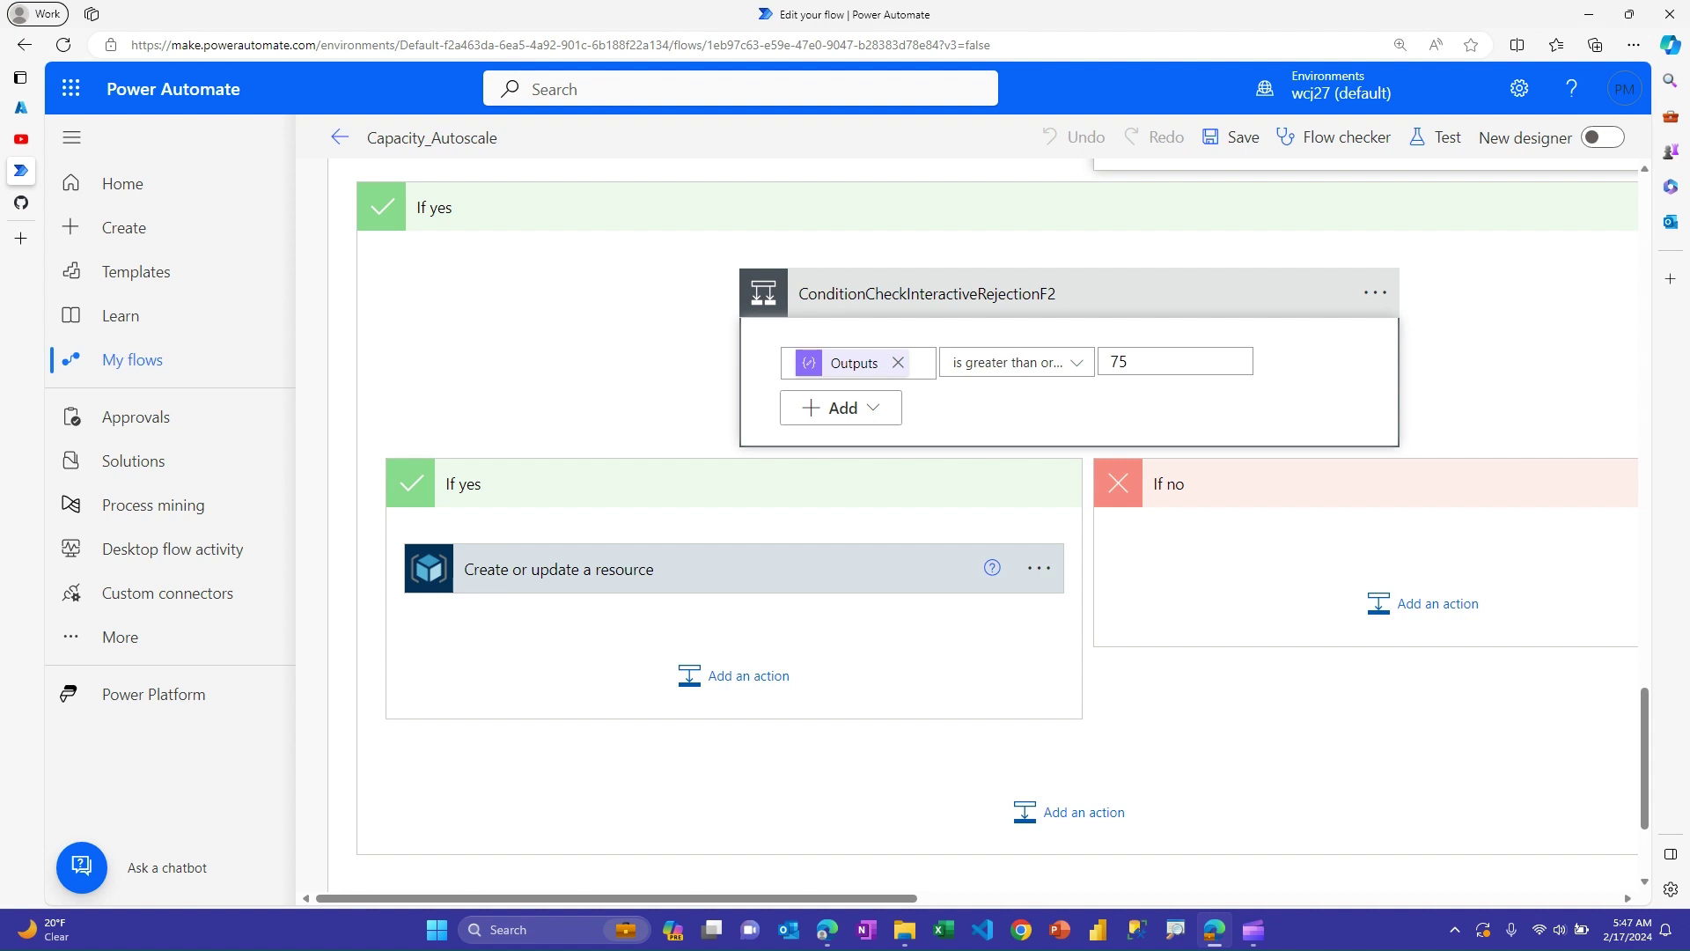
pyautogui.click(558, 568)
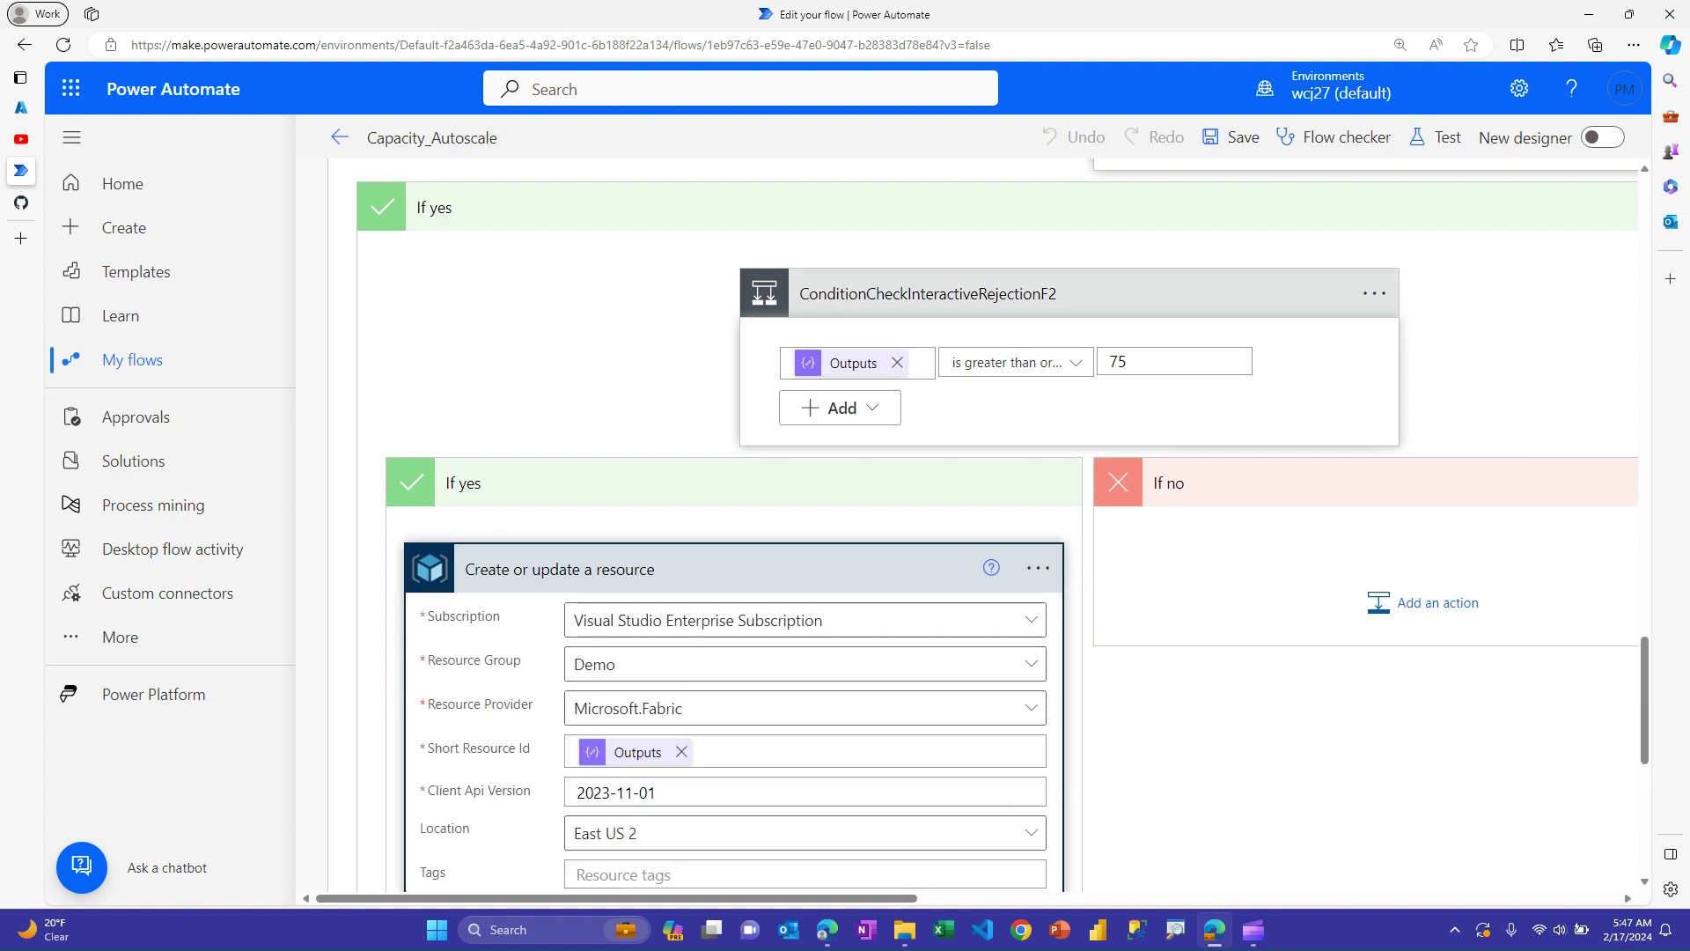
pyautogui.scroll(-1, 995, 528)
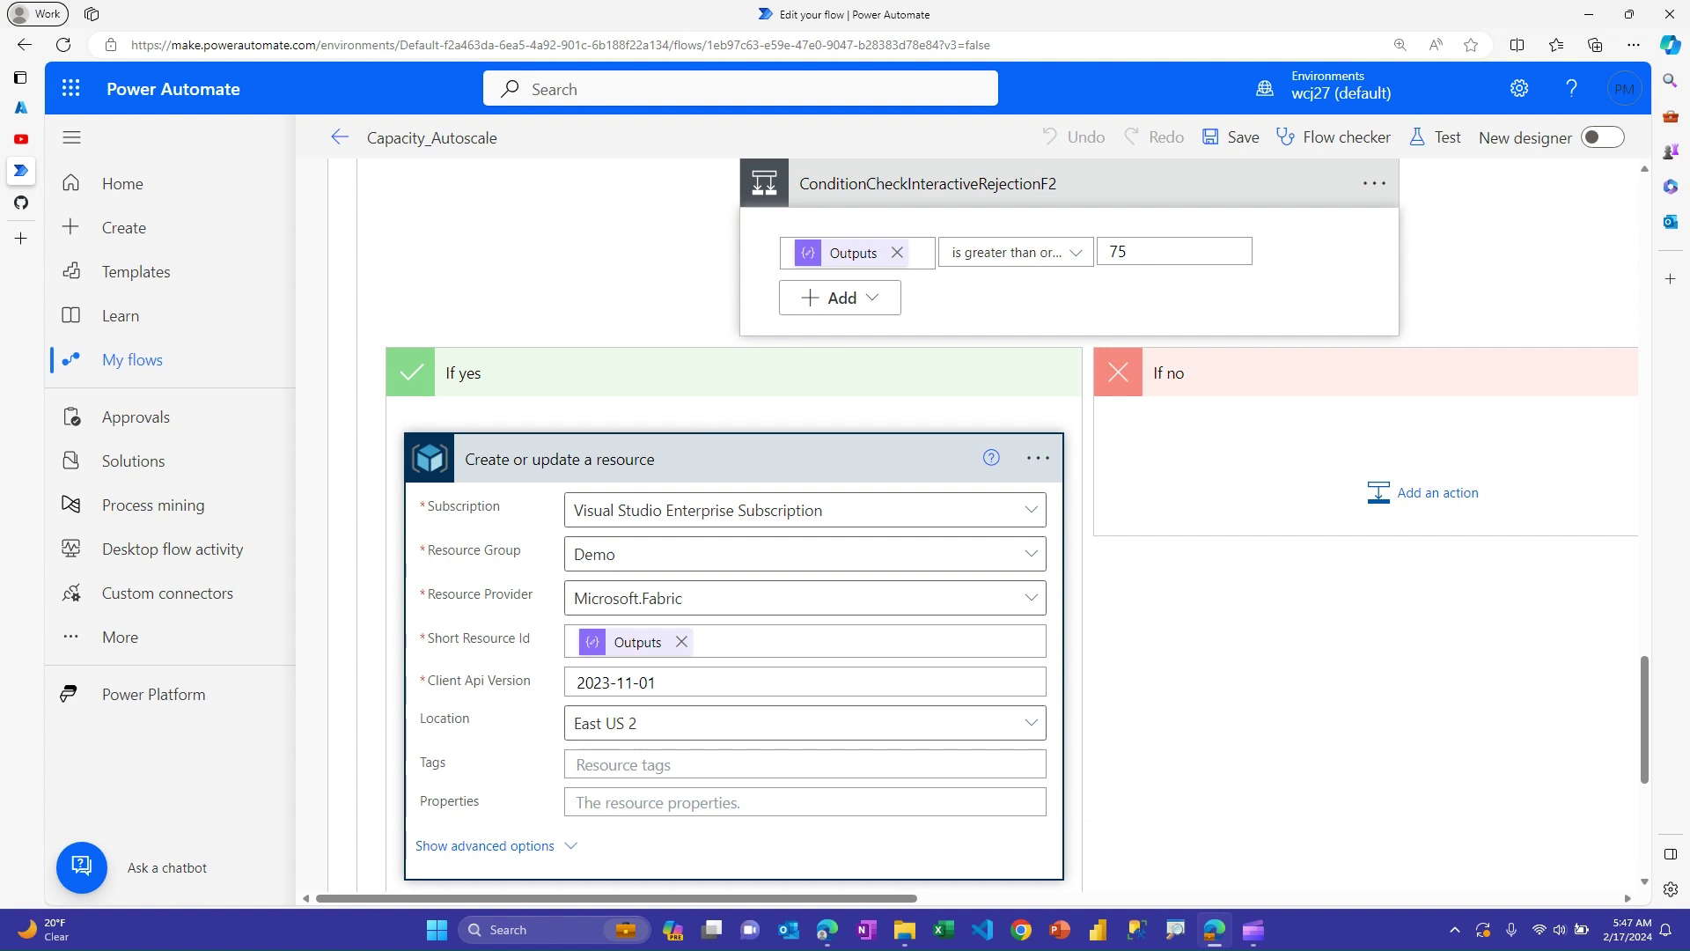
pyautogui.scroll(-1, 872, 687)
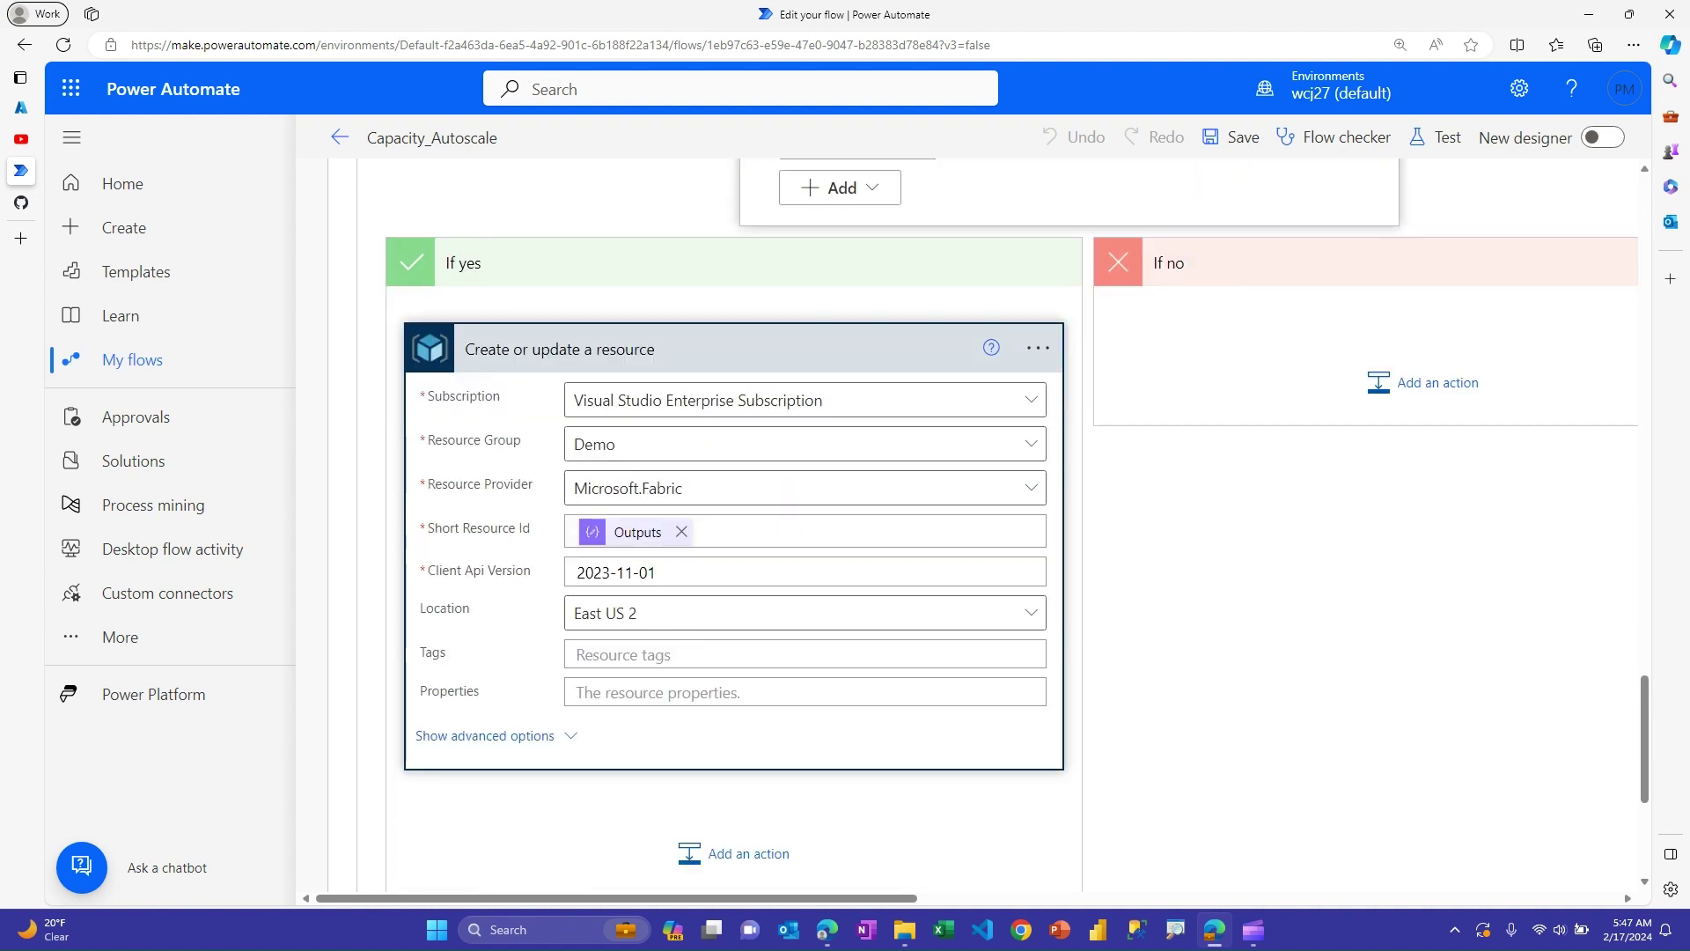
pyautogui.scroll(-3, 805, 528)
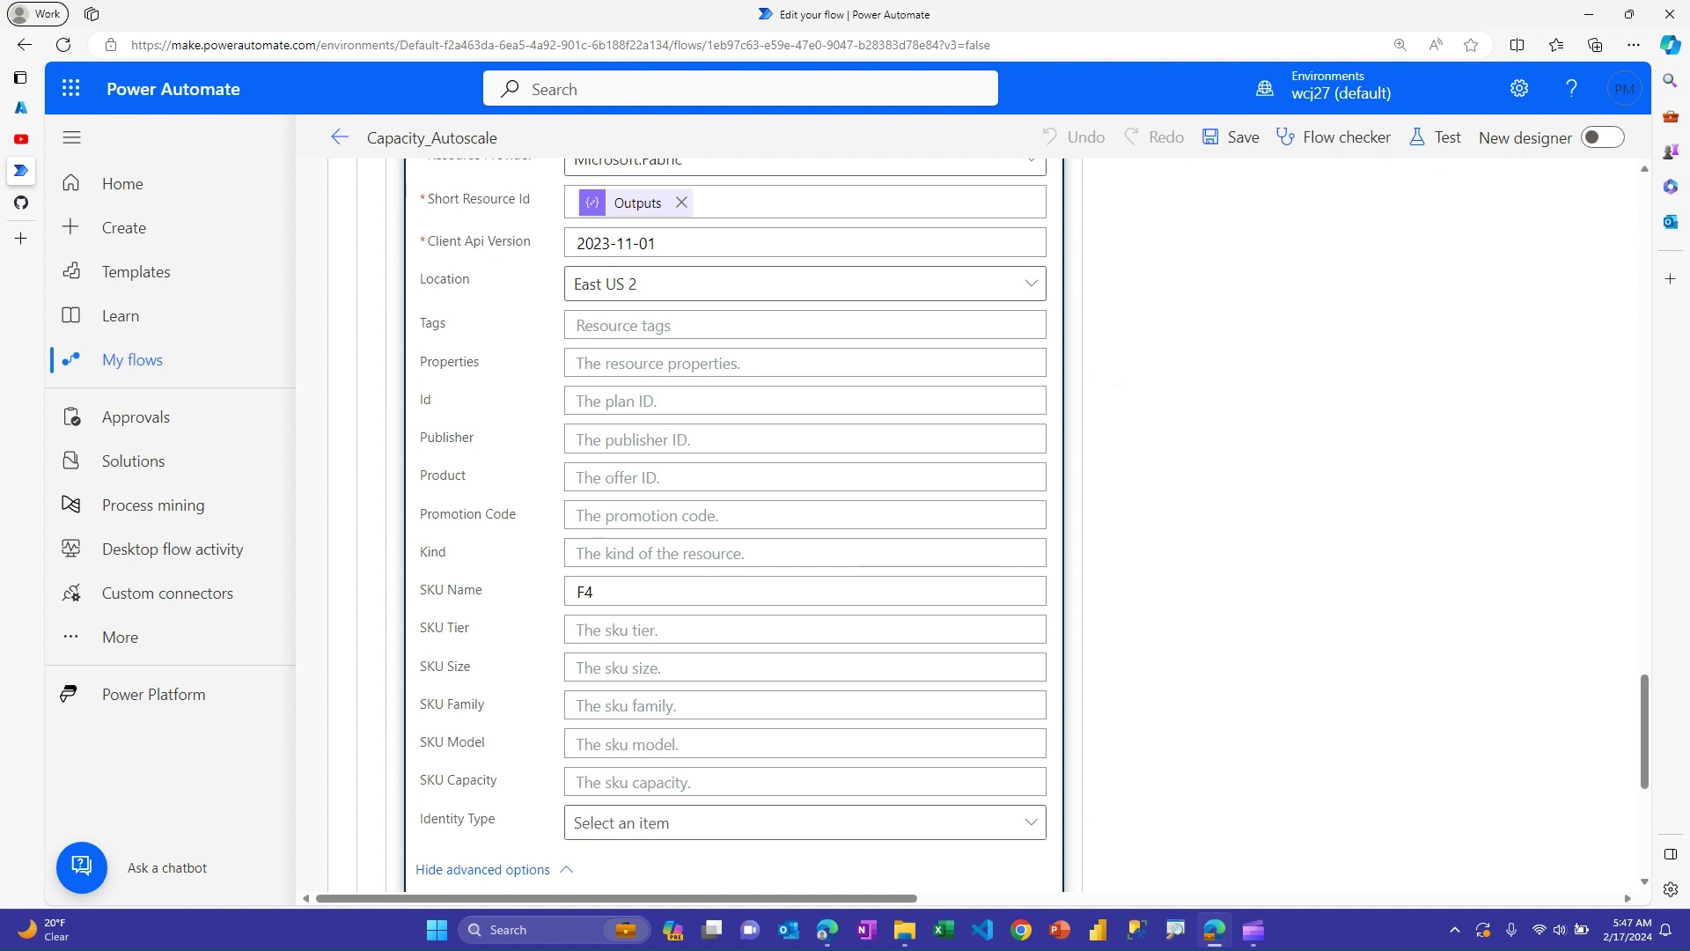
pyautogui.scroll(5, 862, 553)
pyautogui.scroll(5, 862, 553)
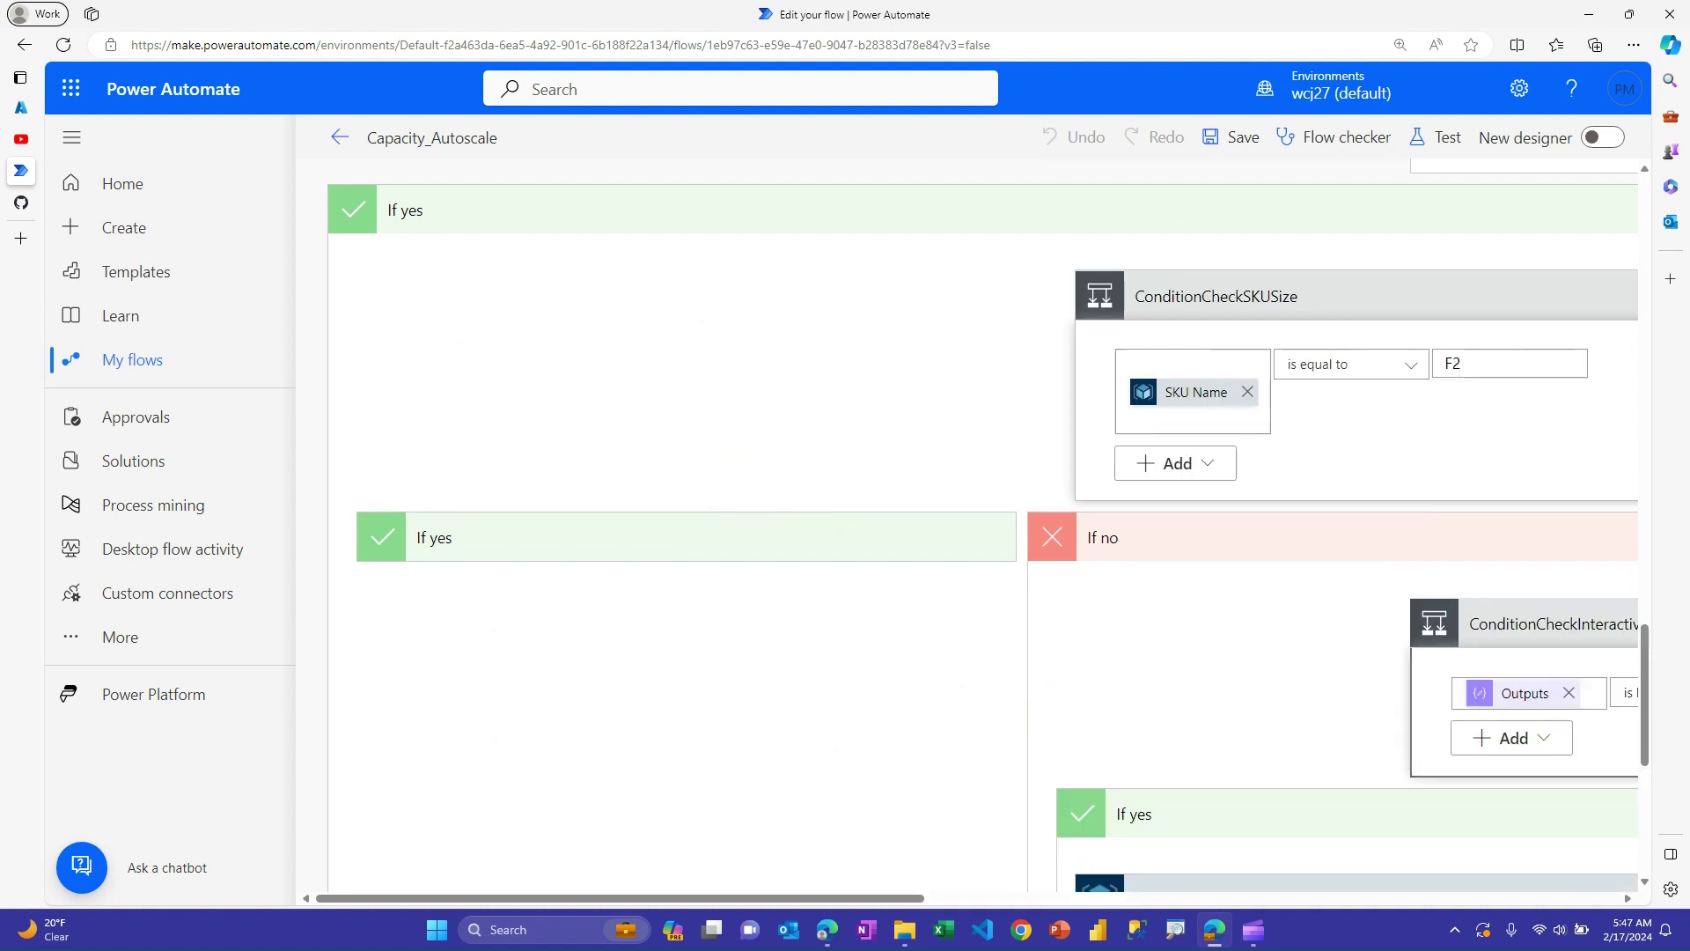
# Expand Create or update a resource 2 under the F4 check (≤ 25), showing SKU Name F2.
pyautogui.scroll(-1, 983, 528)
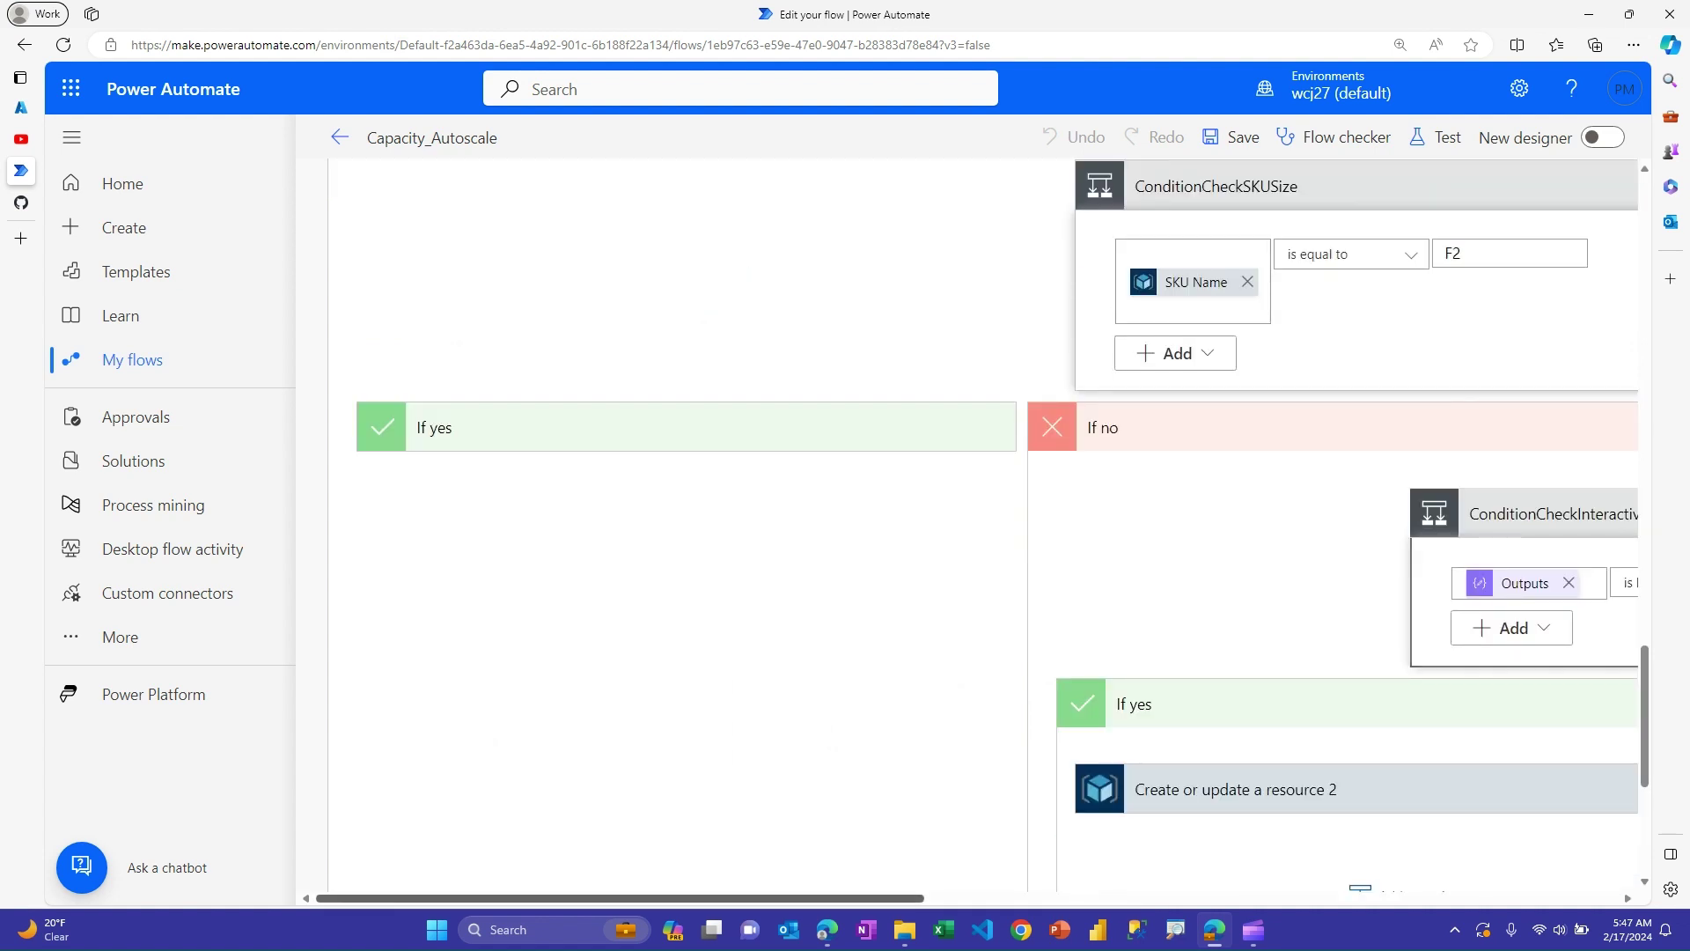
pyautogui.hscroll(7, 968, 528)
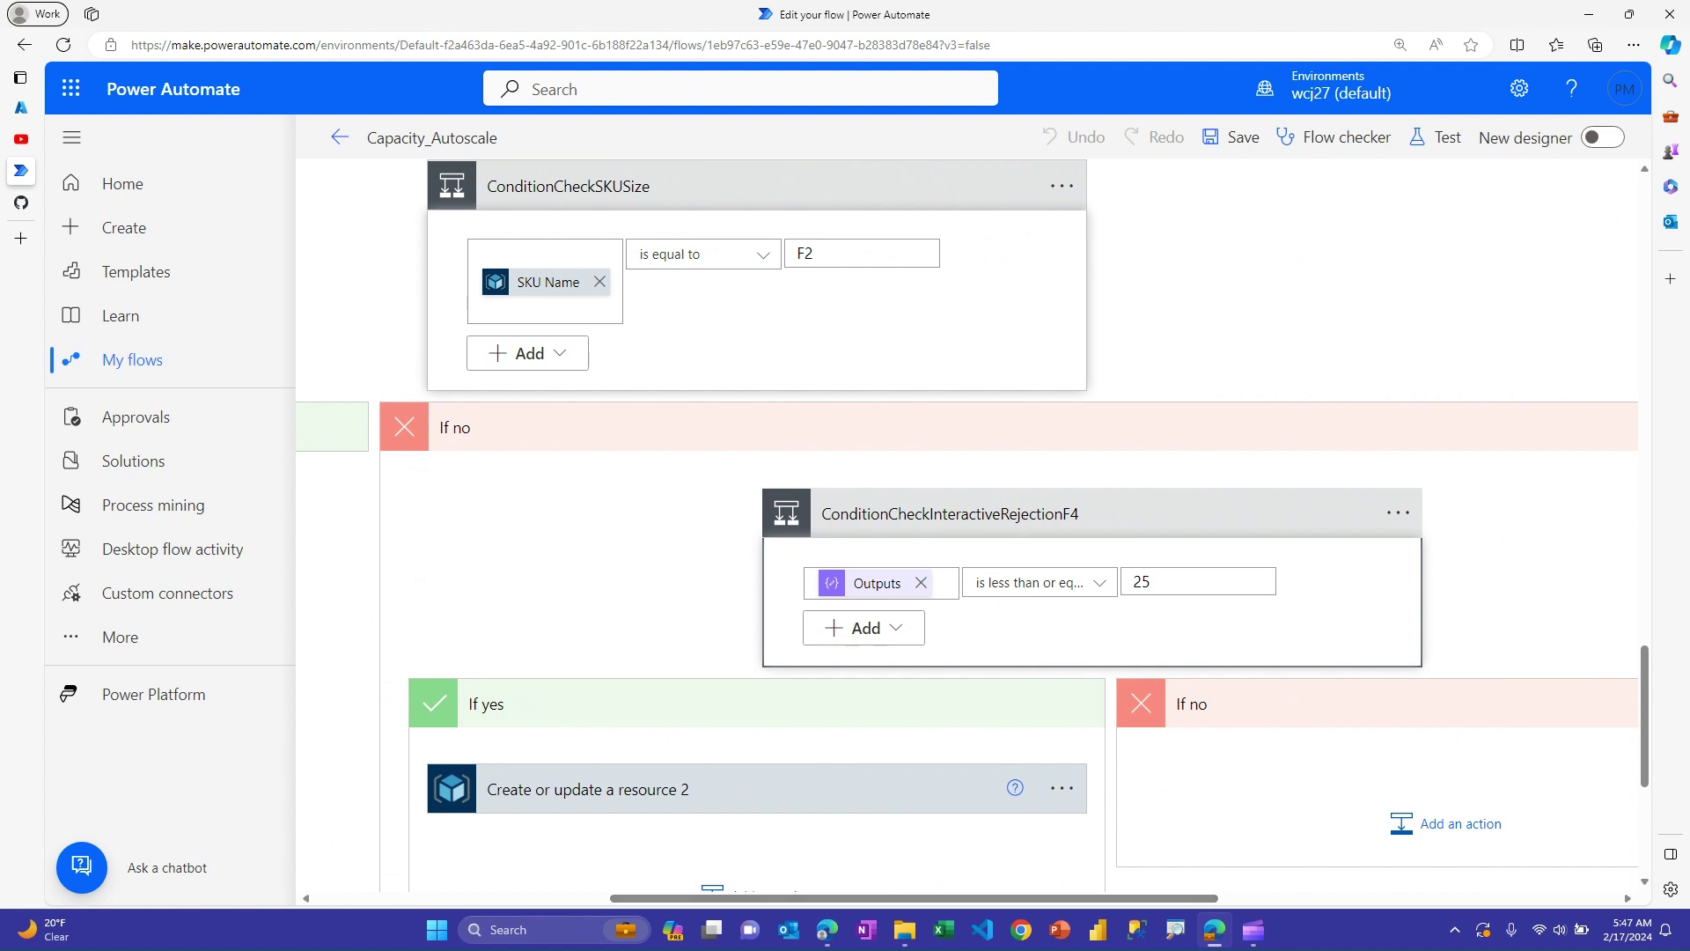
pyautogui.scroll(-1, 968, 528)
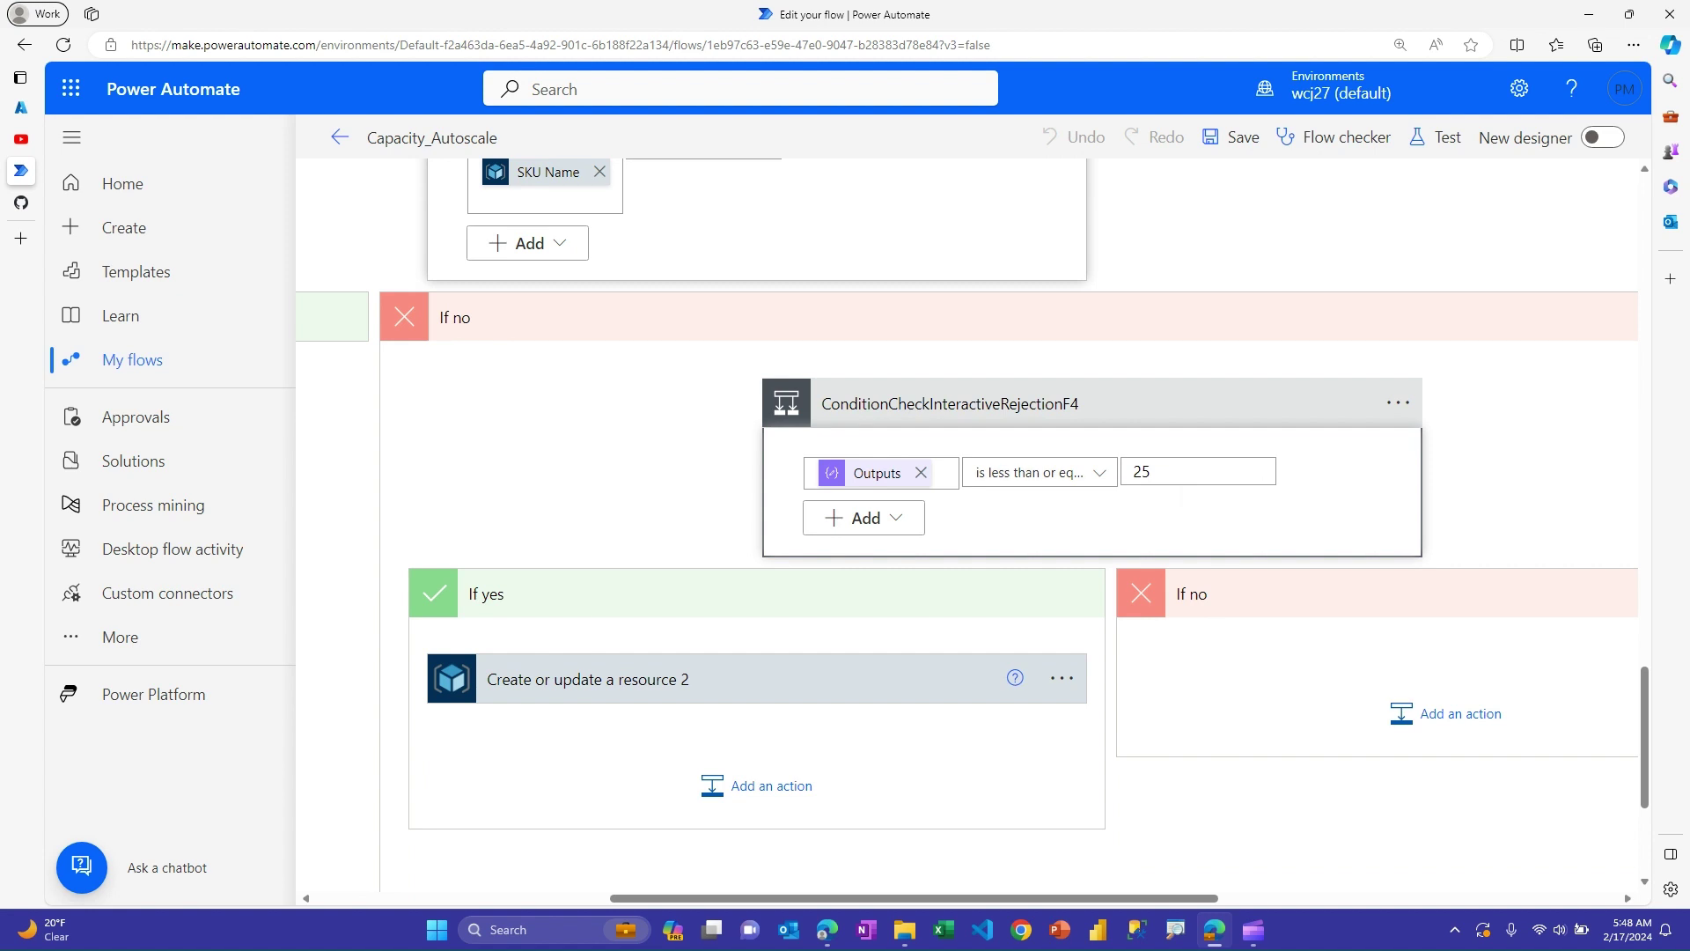
pyautogui.click(704, 678)
pyautogui.scroll(-5, 968, 528)
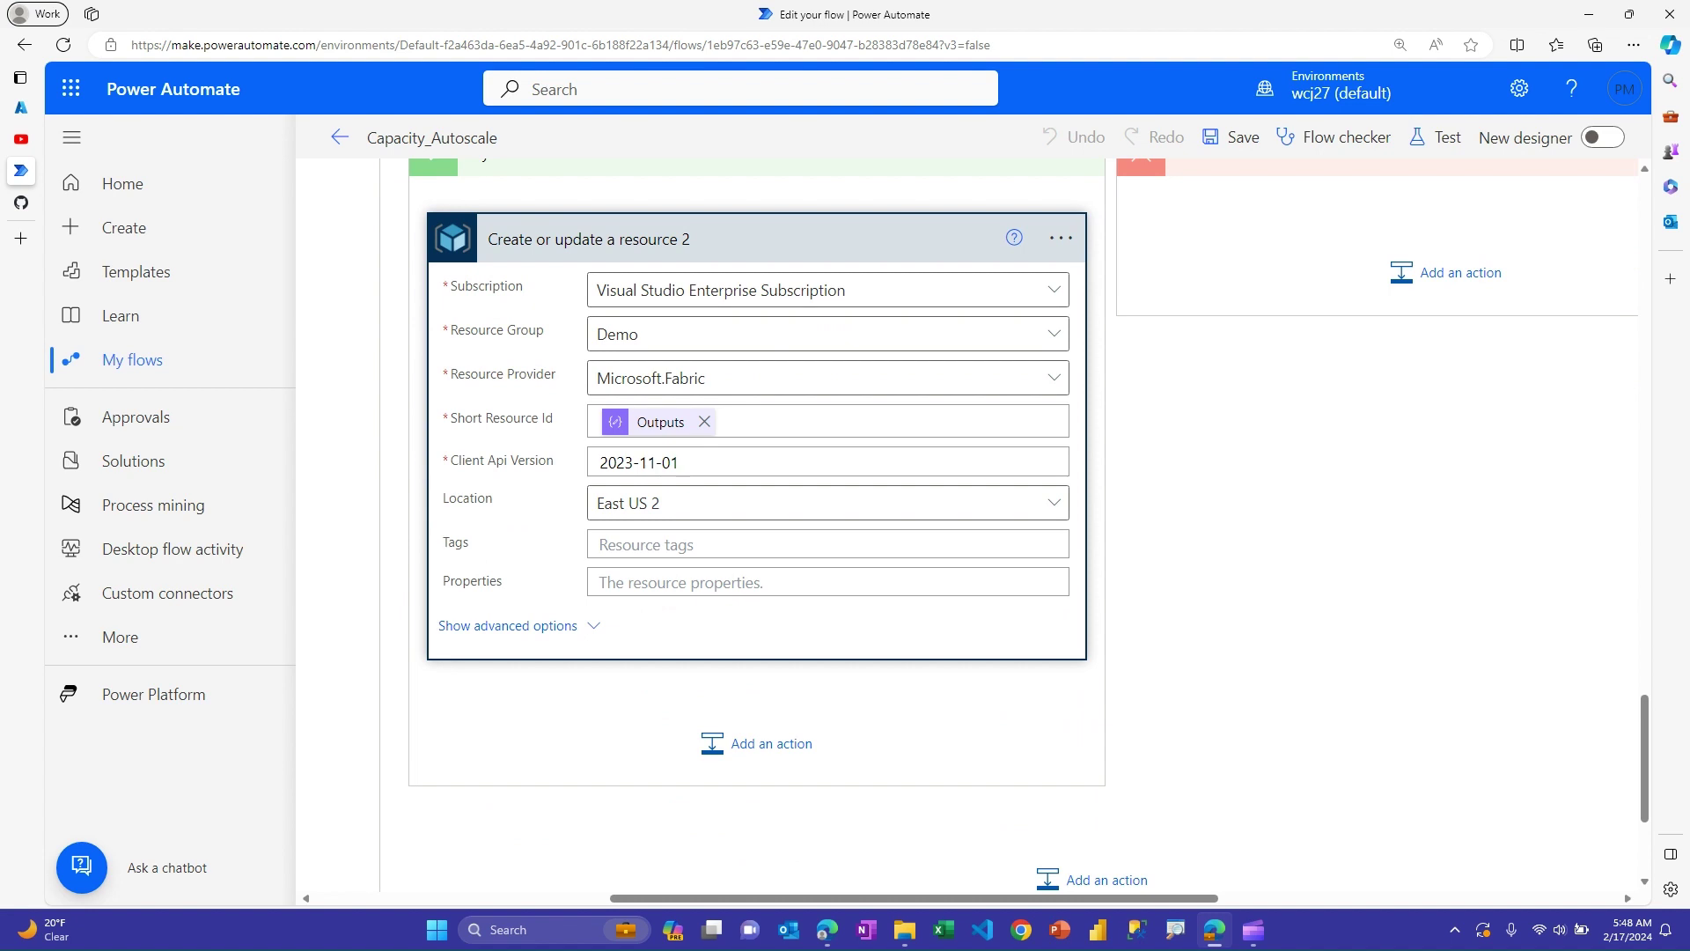
pyautogui.click(508, 625)
pyautogui.scroll(-2, 757, 528)
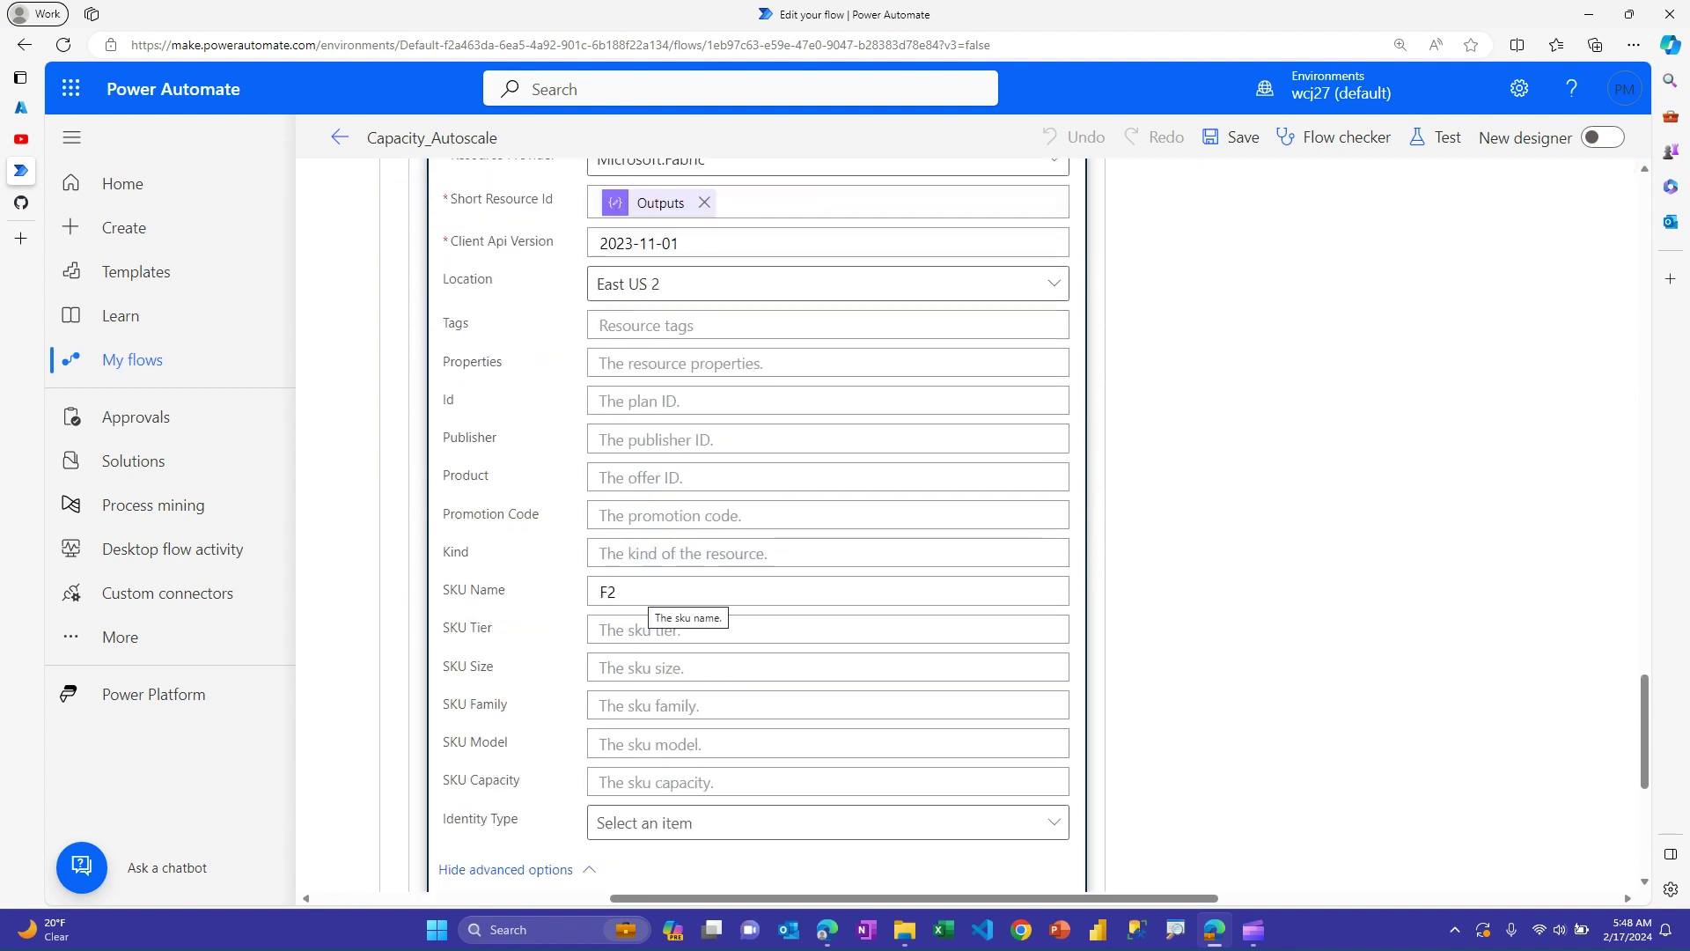
pyautogui.scroll(20, 968, 529)
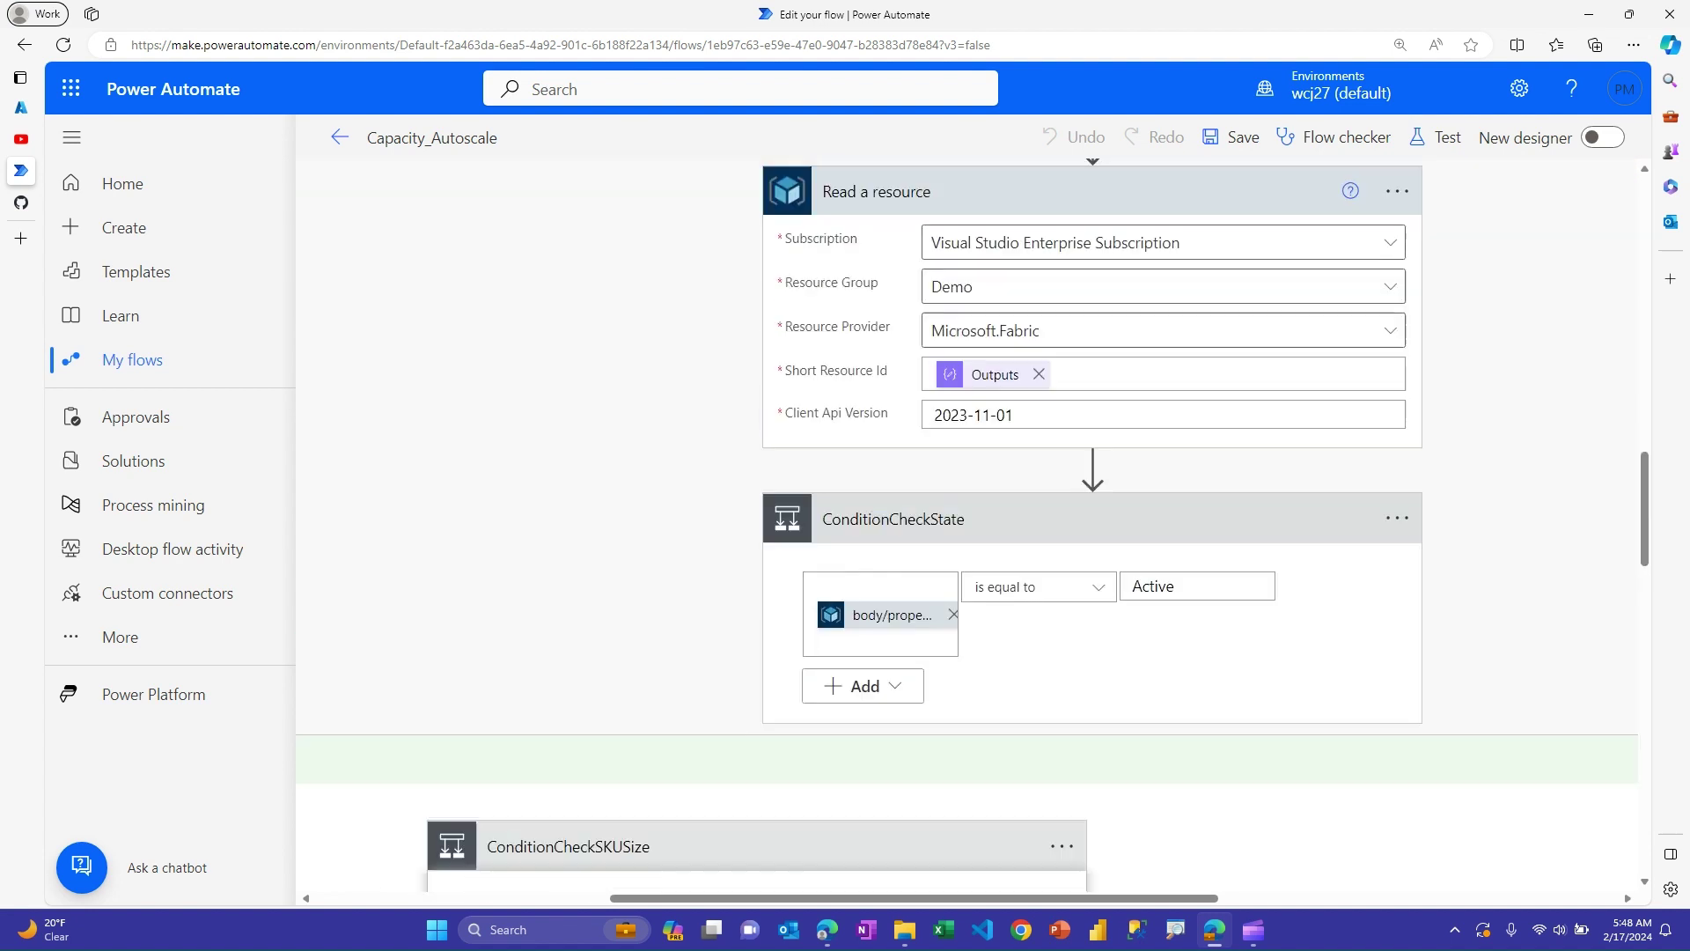
pyautogui.scroll(10, 1092, 528)
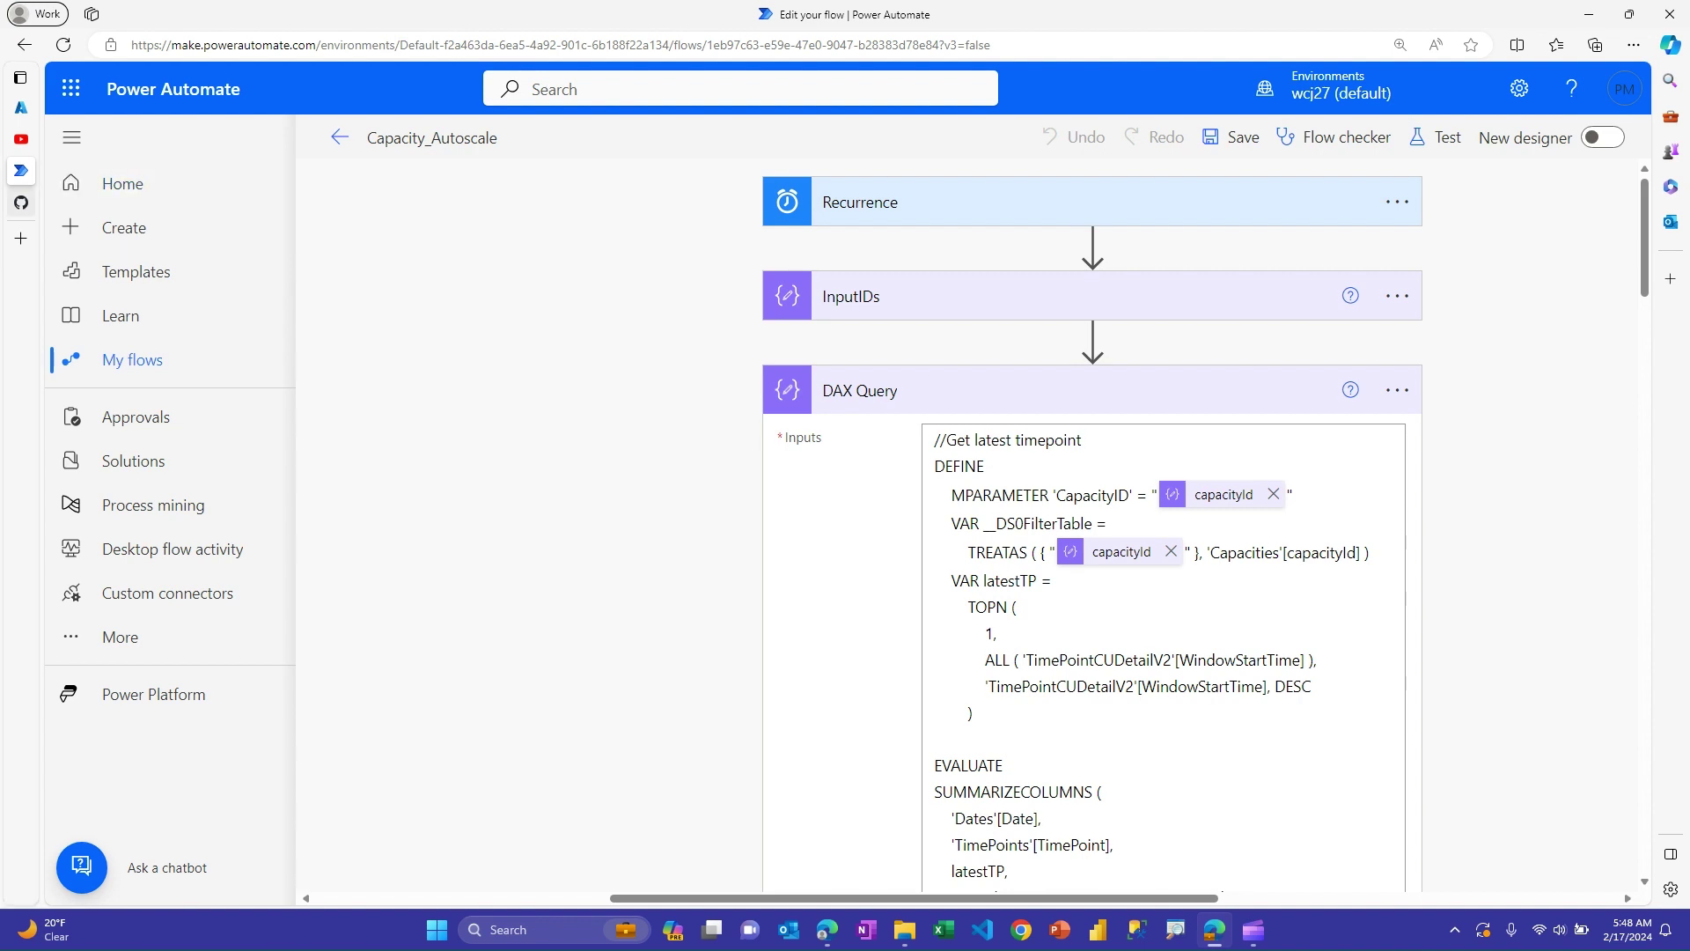
# Switch to the GitHub tab showing fileshare/CapacityFlows with its three capacity flow zip files.
pyautogui.click(21, 202)
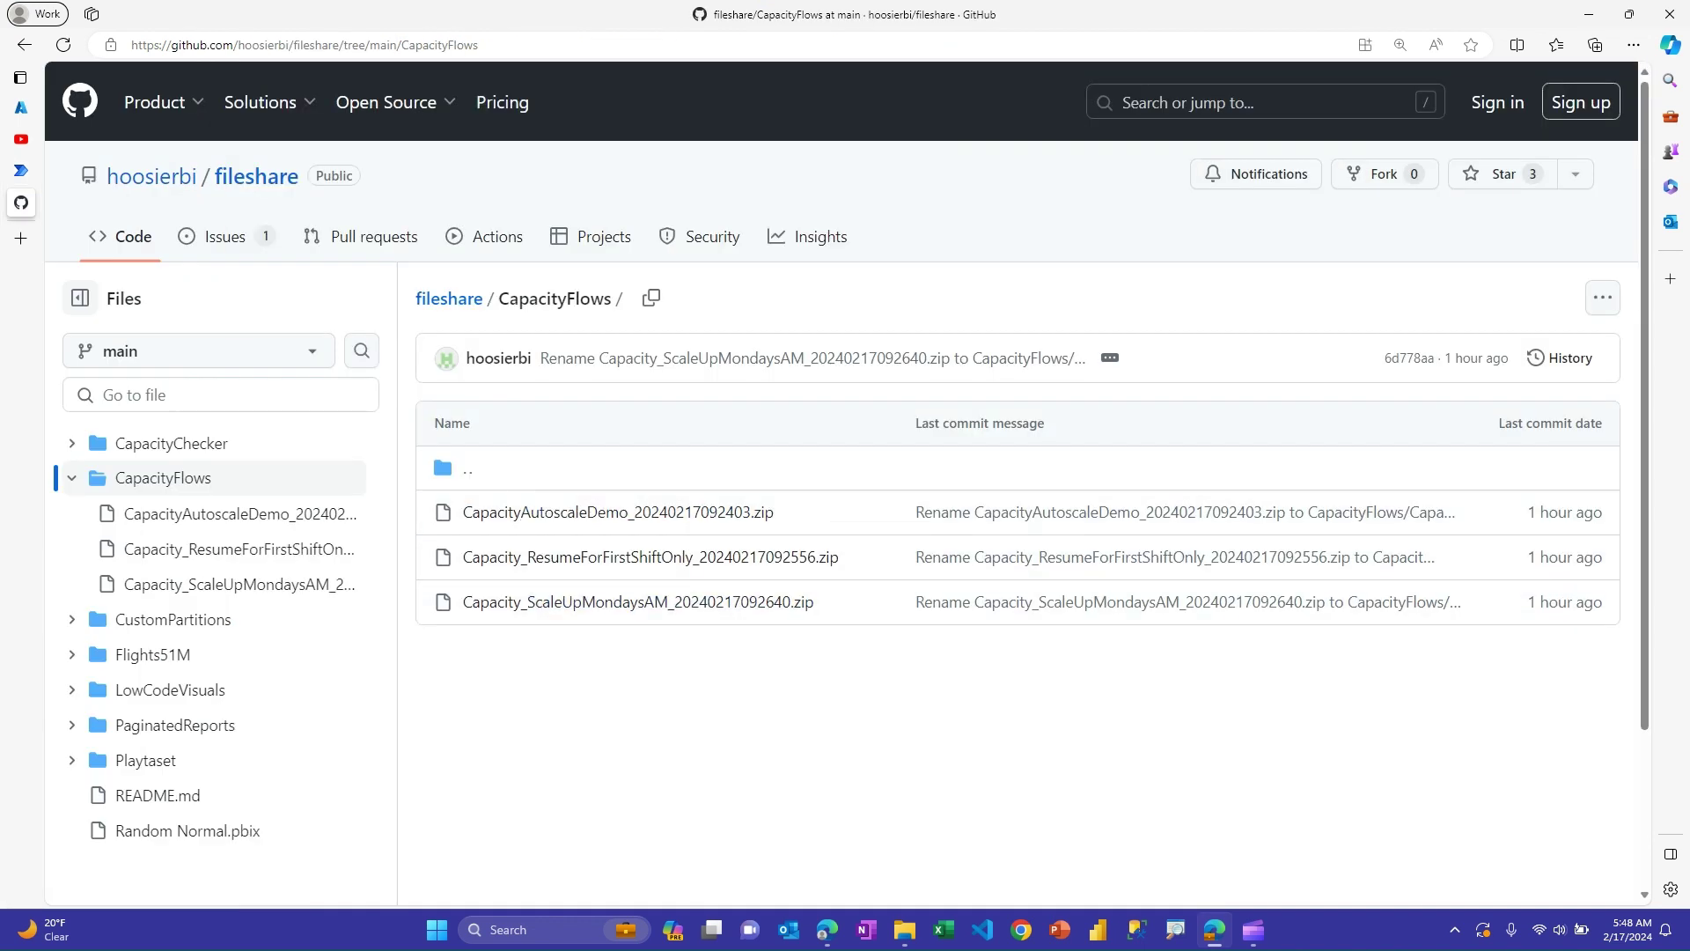